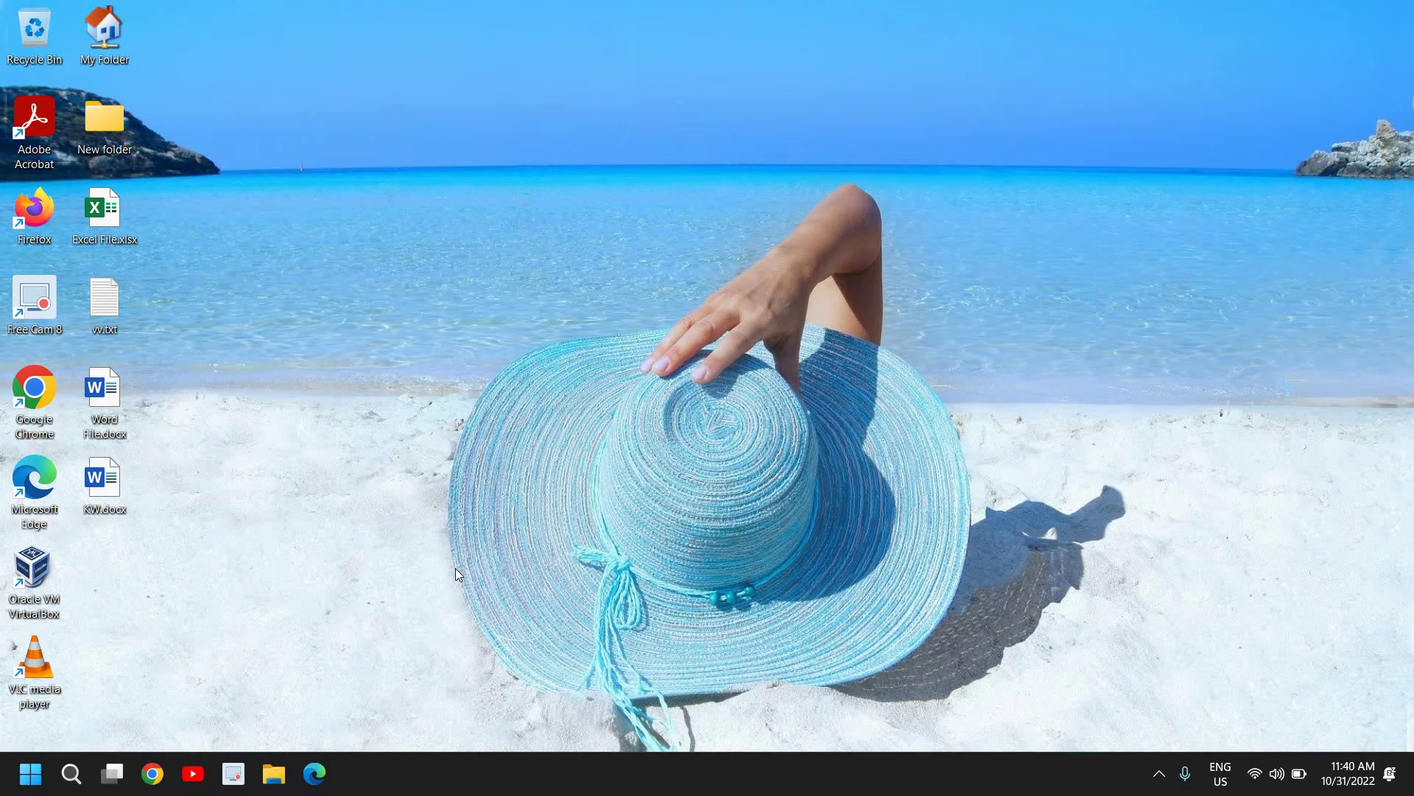
Step: Launch Chrome full-screen and bring up its Clear browsing data dialog
left_click(154, 774)
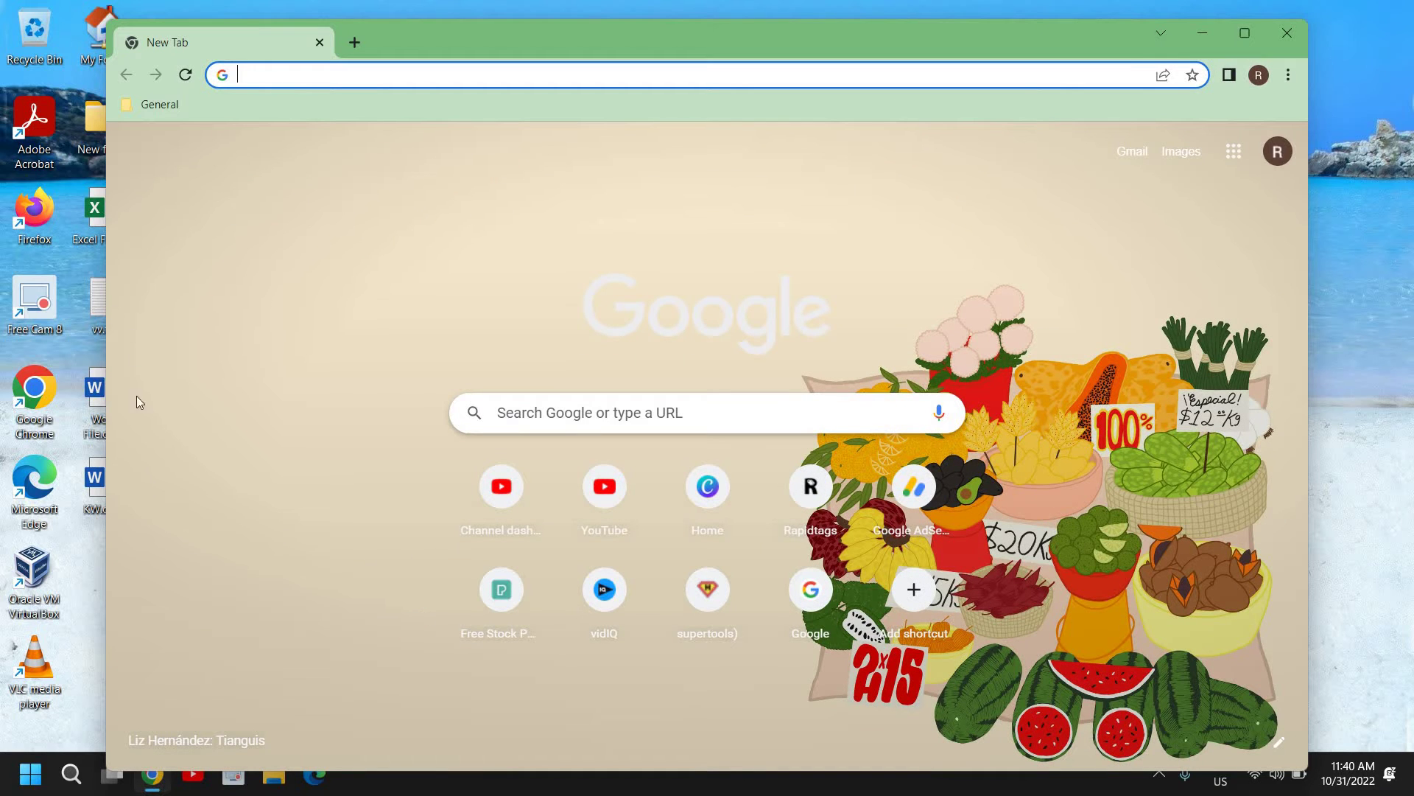
left_click(1245, 33)
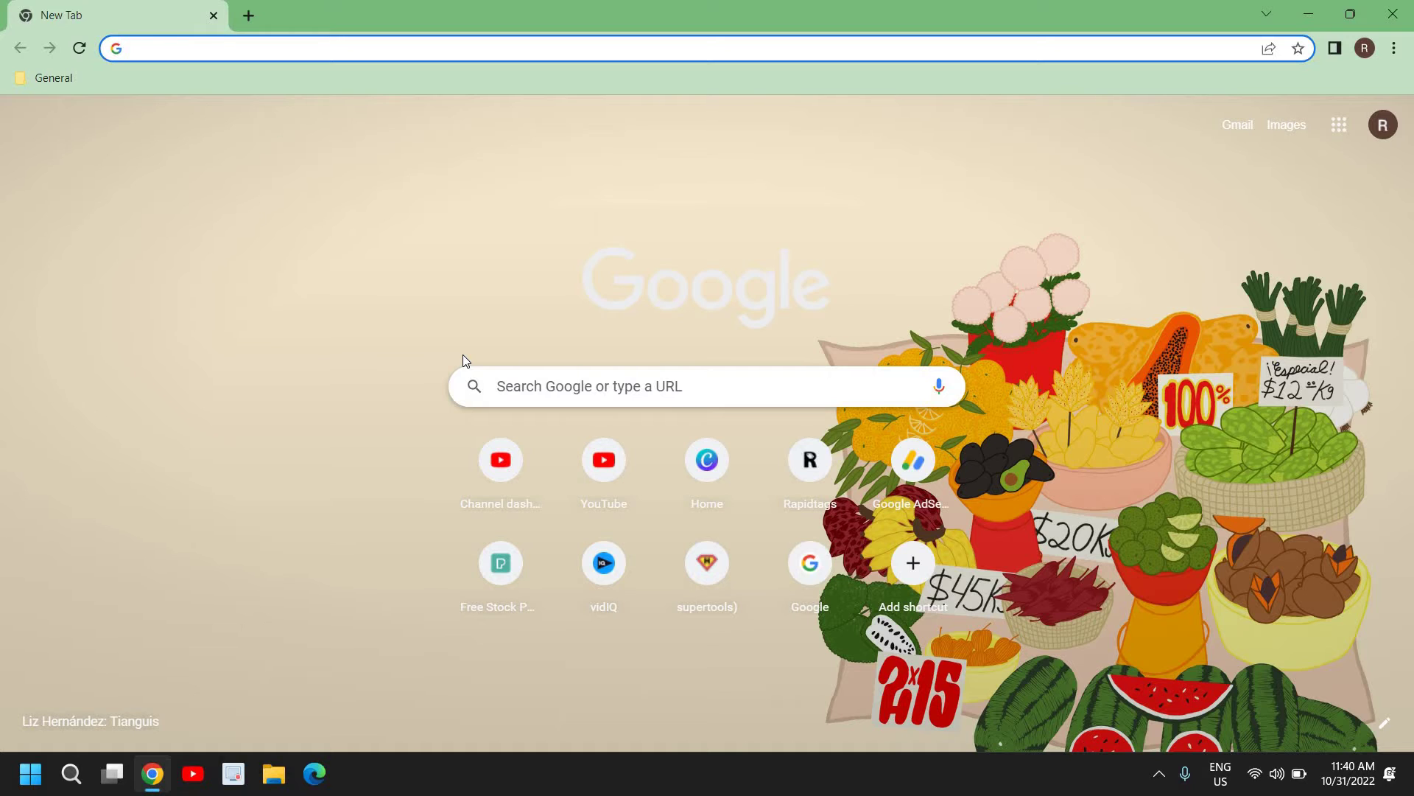
key("ctrl+shift+Delete")
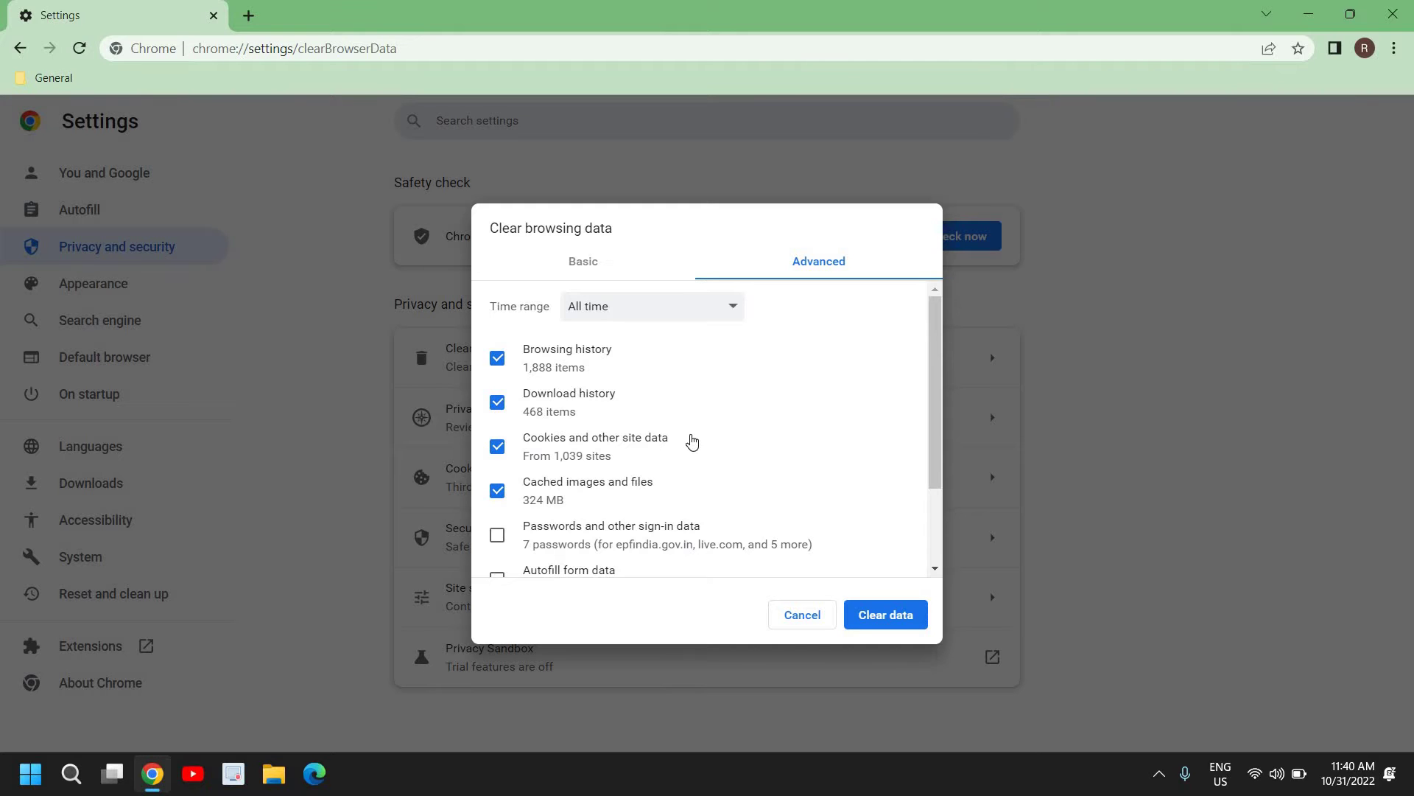
Step: Clear only cached images and files (324 MB, all time), keeping browsing history, download history and cookies
scroll(692, 441, "down", 3)
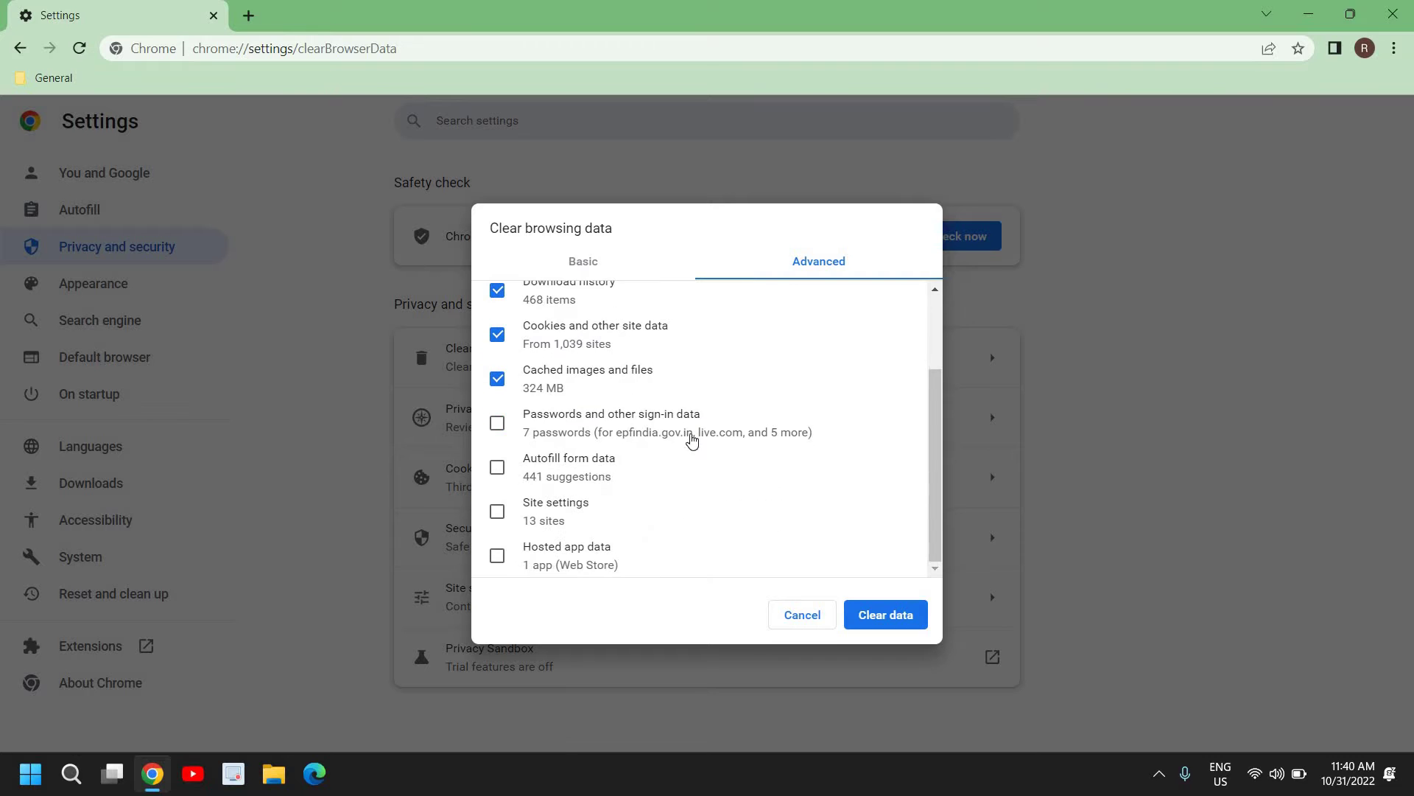
scroll(540, 358, "up", 3)
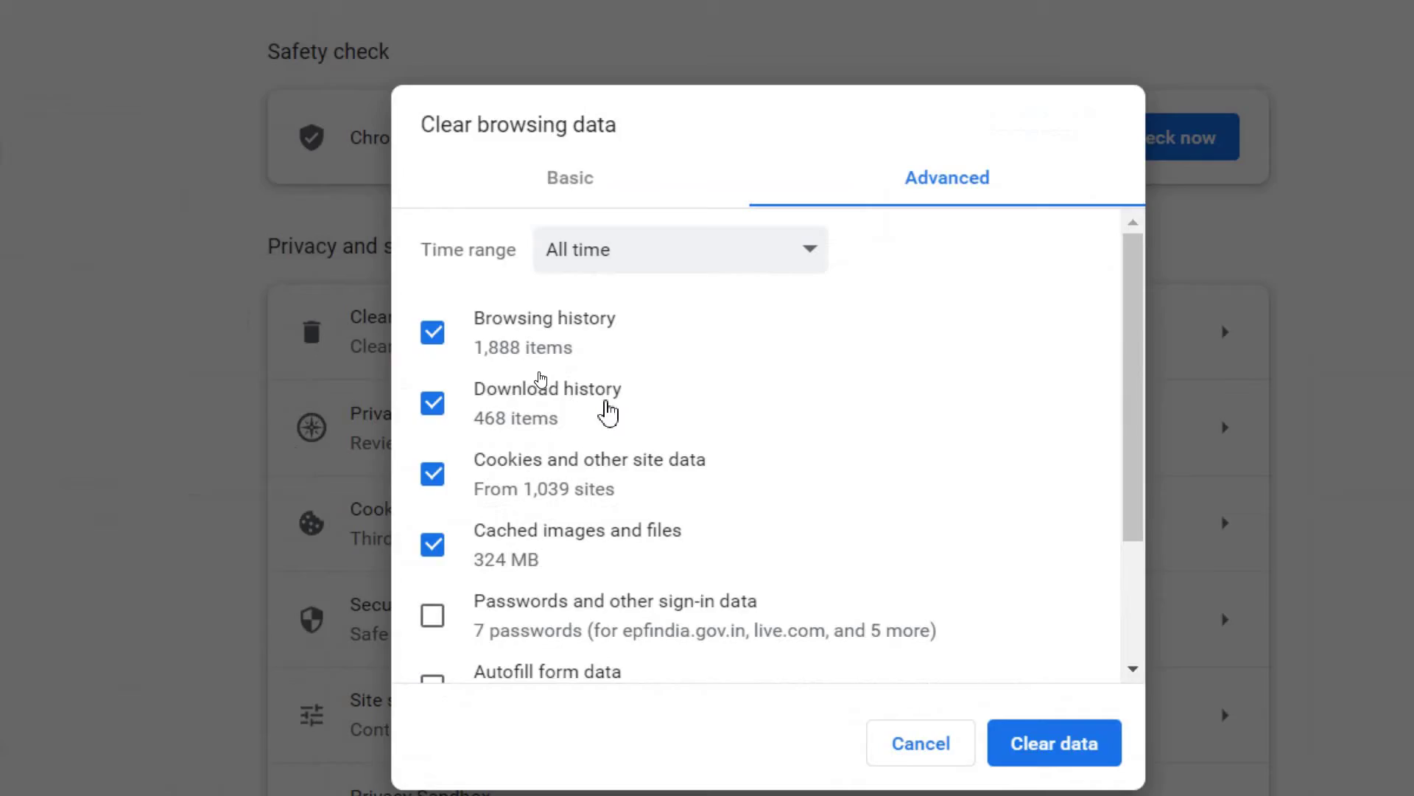
left_click(497, 358)
left_click(498, 403)
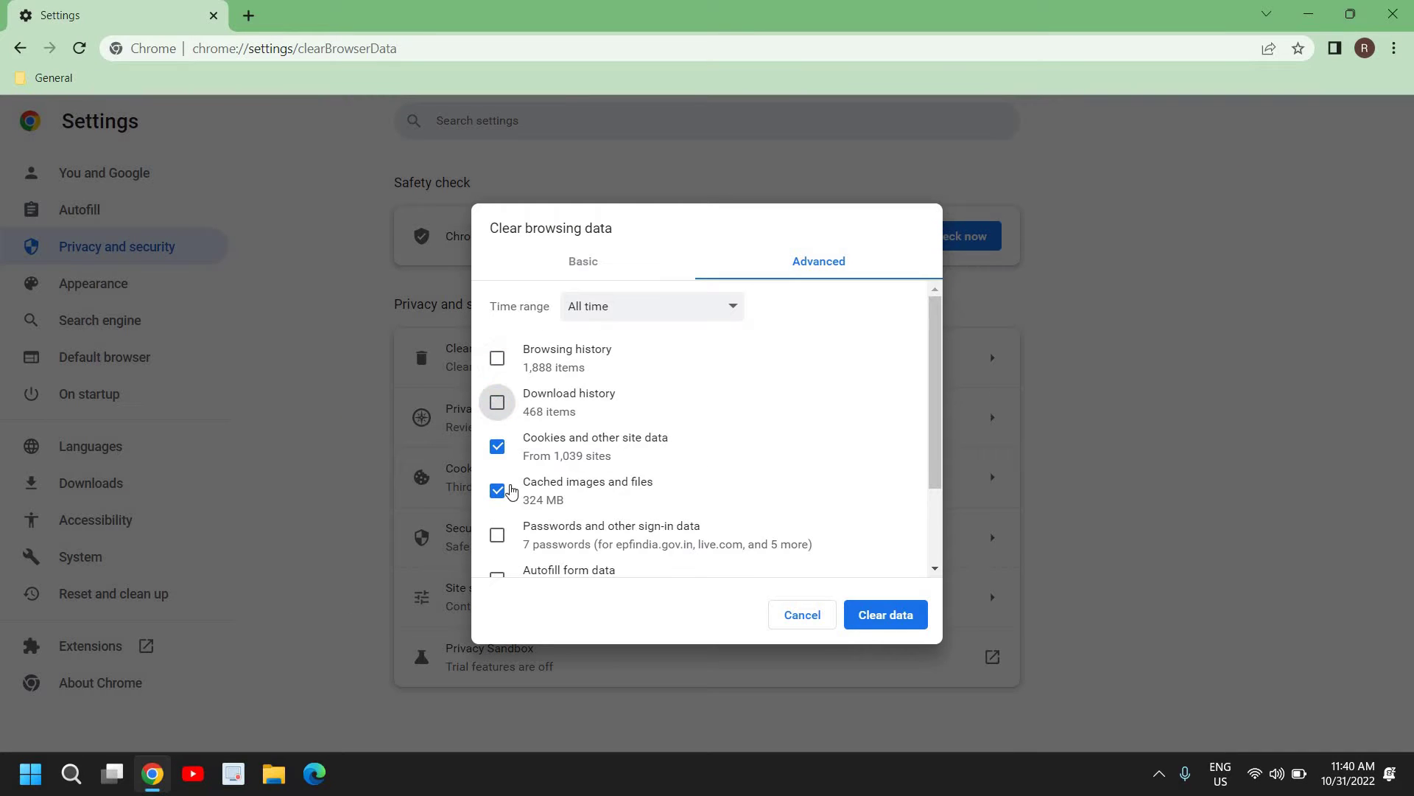
left_click(504, 451)
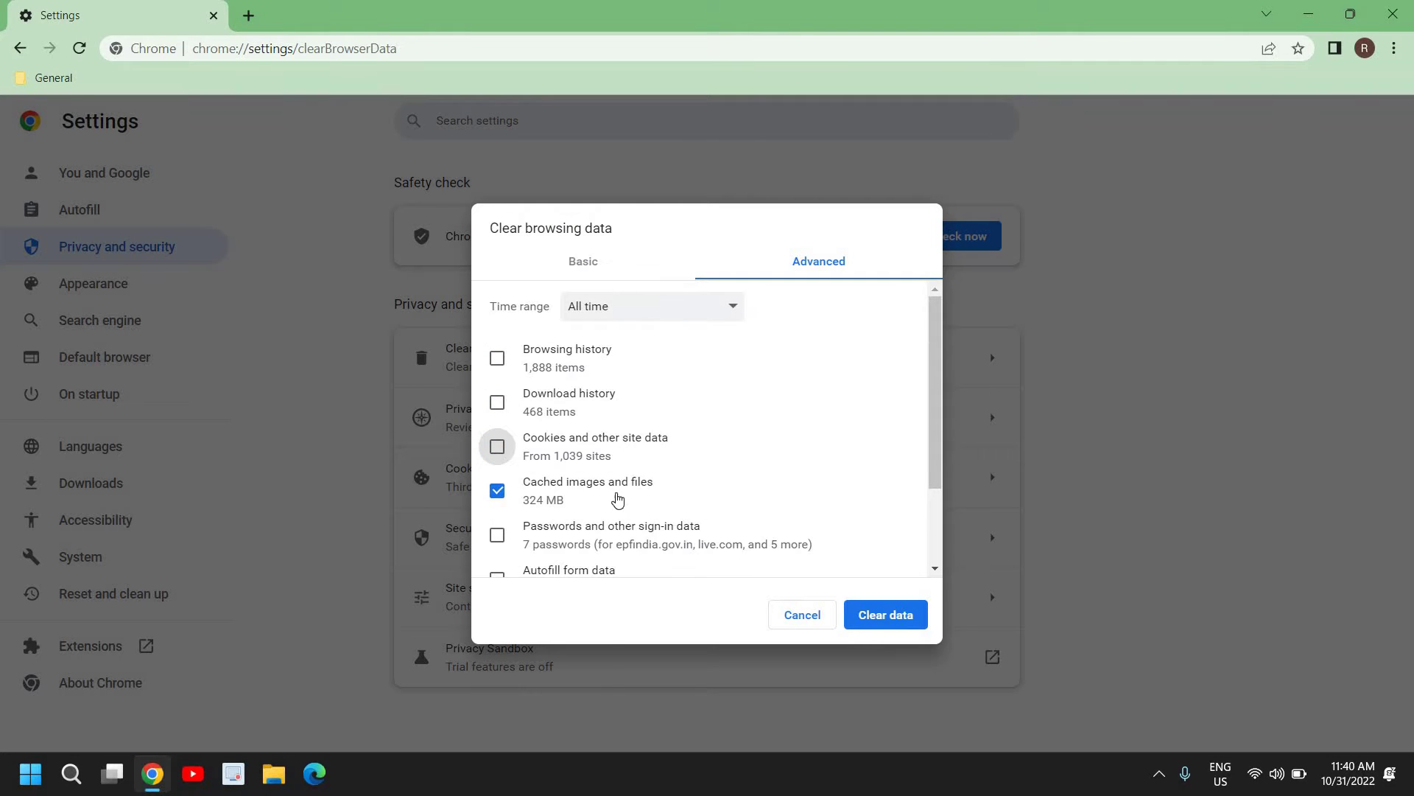
scroll(573, 442, "down", 3)
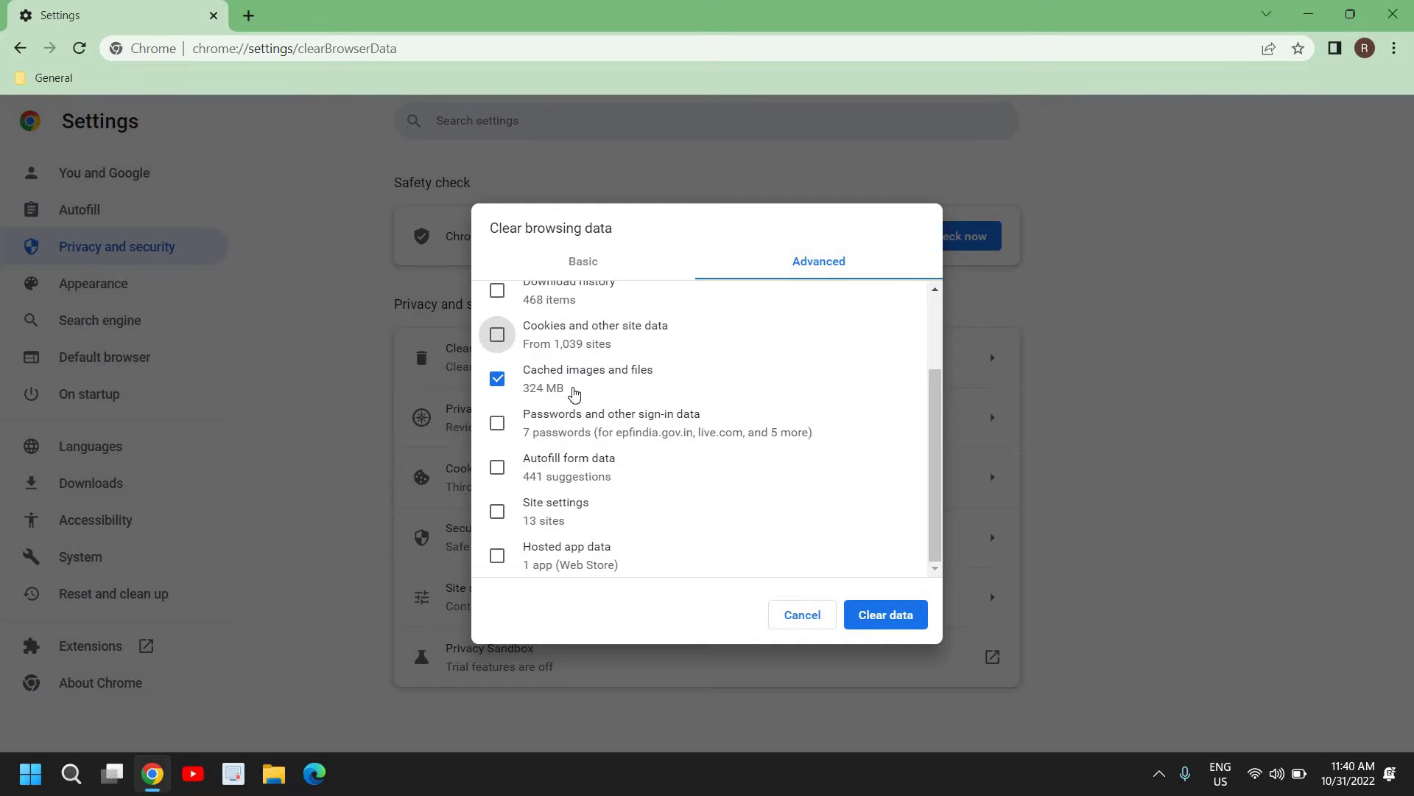
left_click(904, 623)
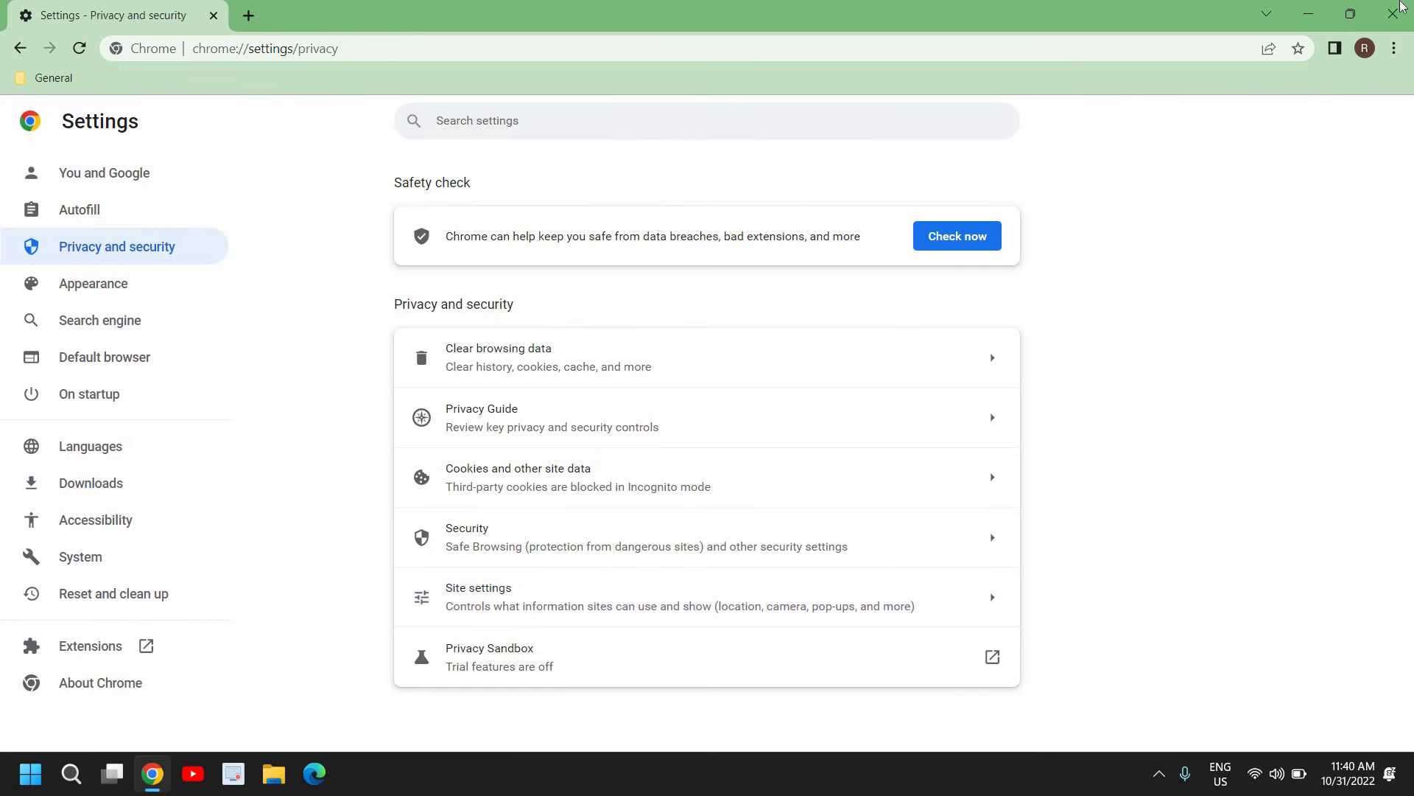
Step: Close Chrome and bring up Microsoft Edge's Clear browsing data dialog
left_click(1393, 14)
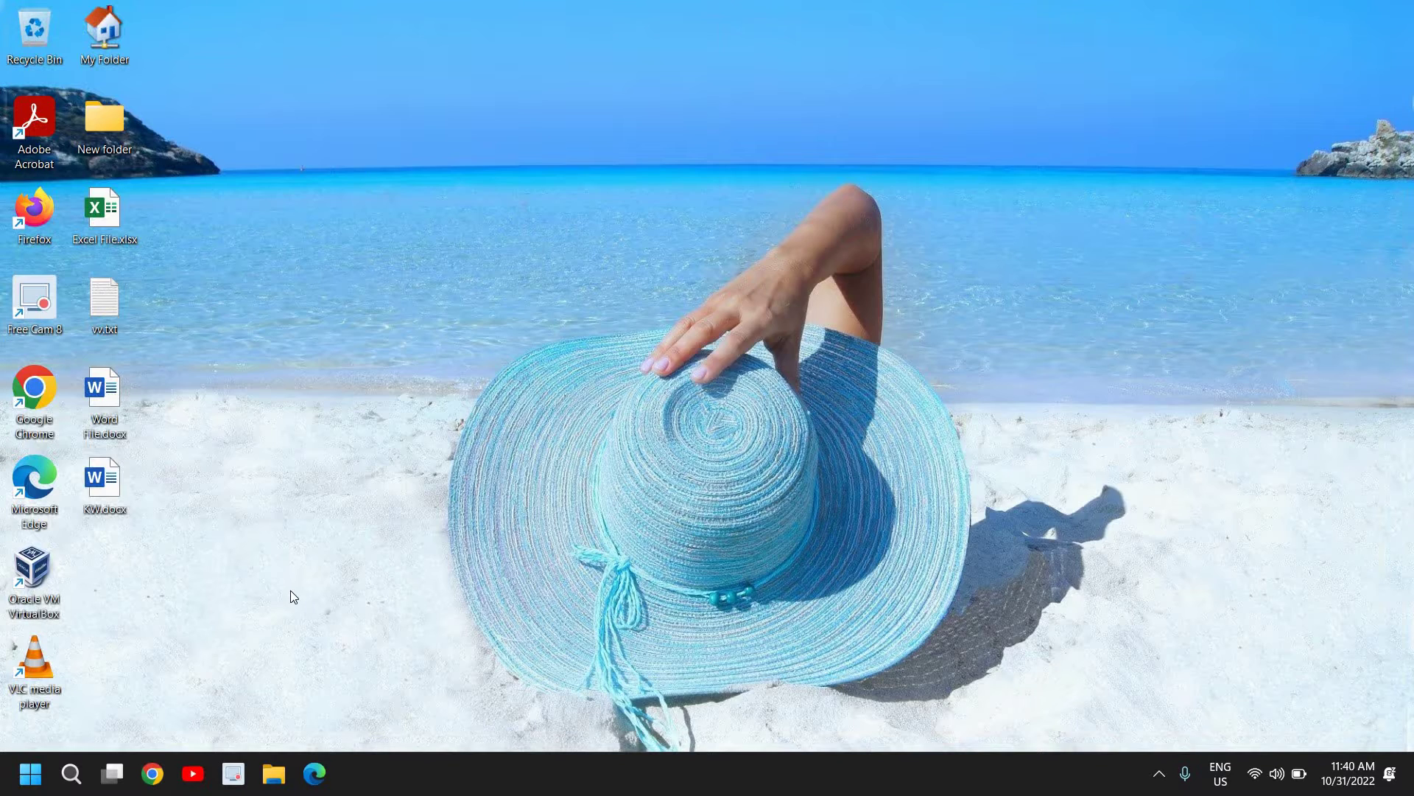
left_click(314, 774)
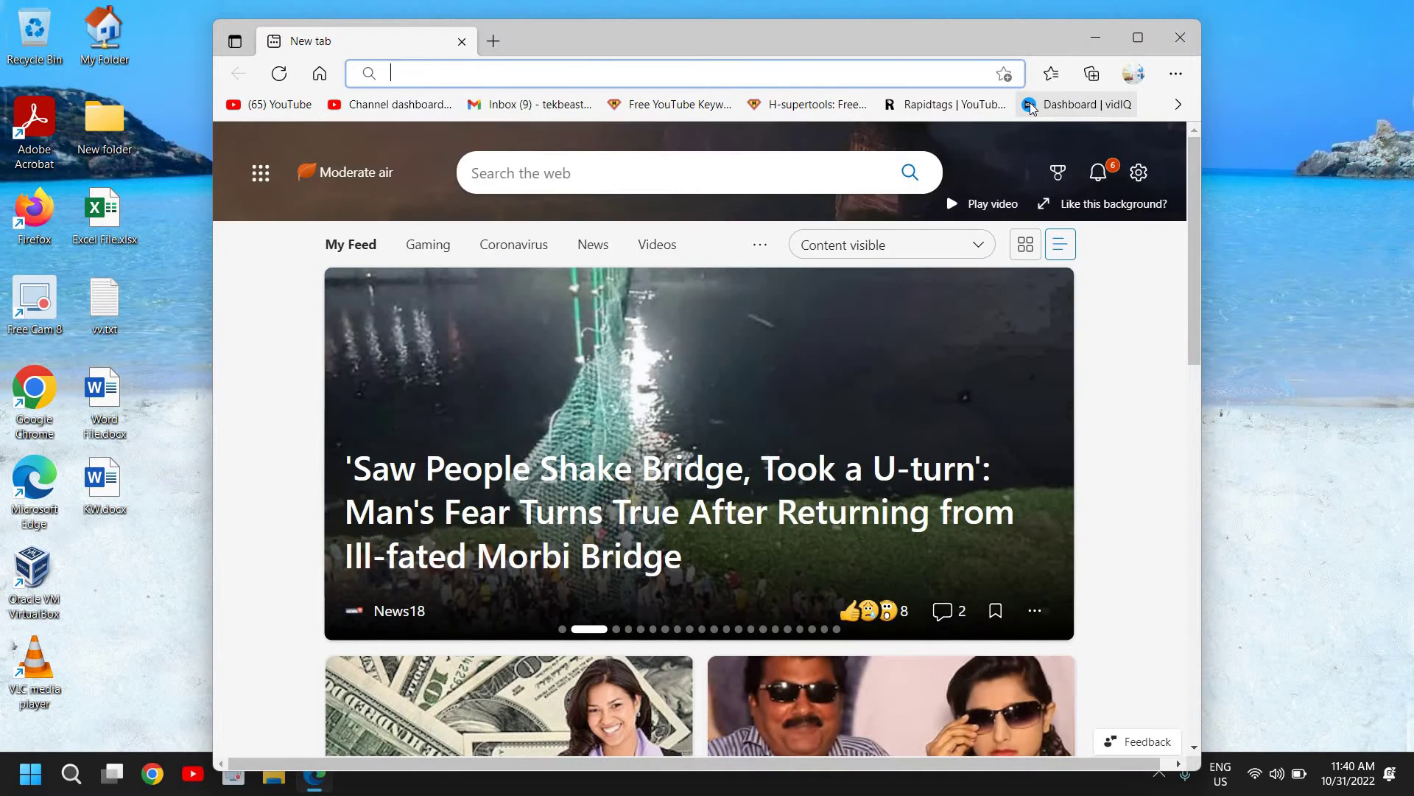
key("ctrl+shift+Delete")
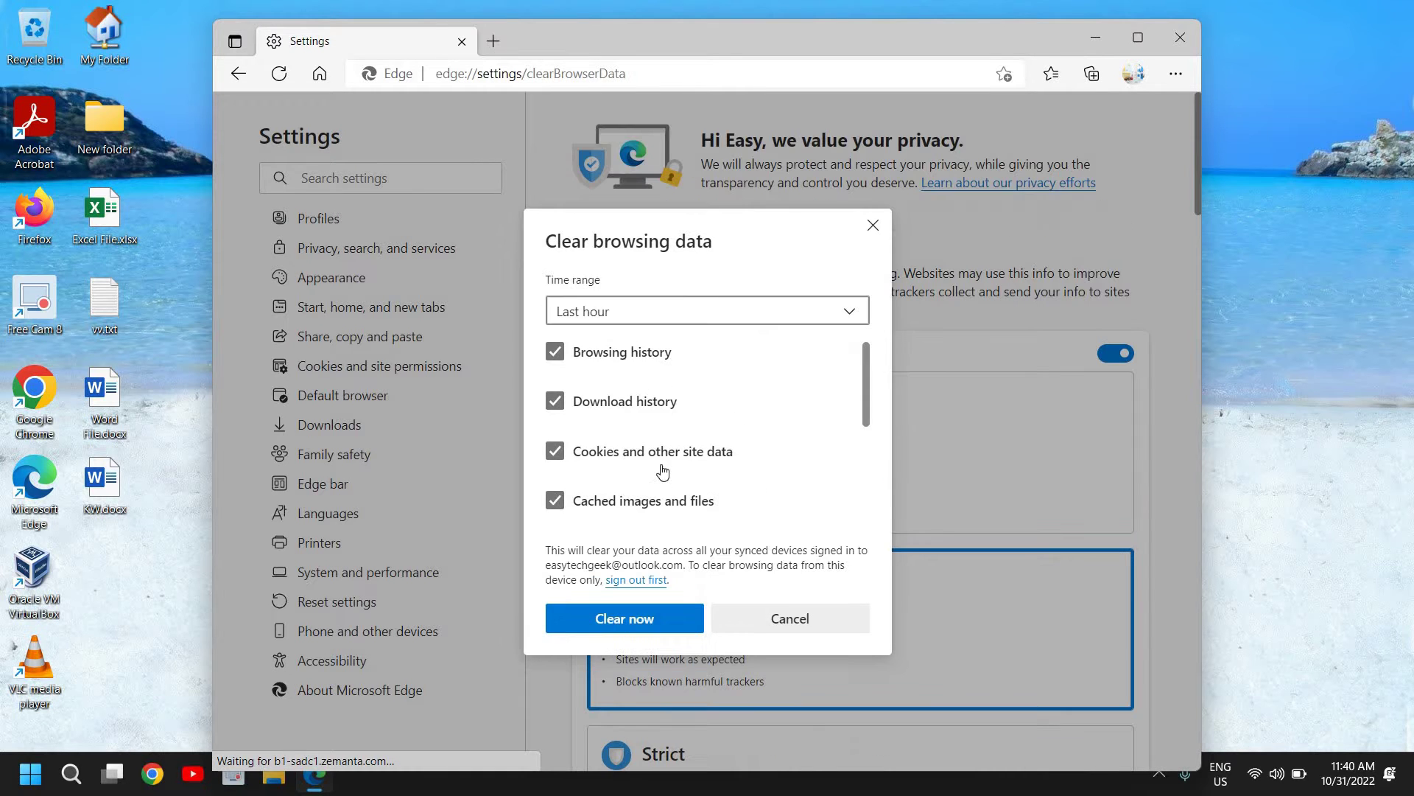
scroll(660, 471, "down", 2)
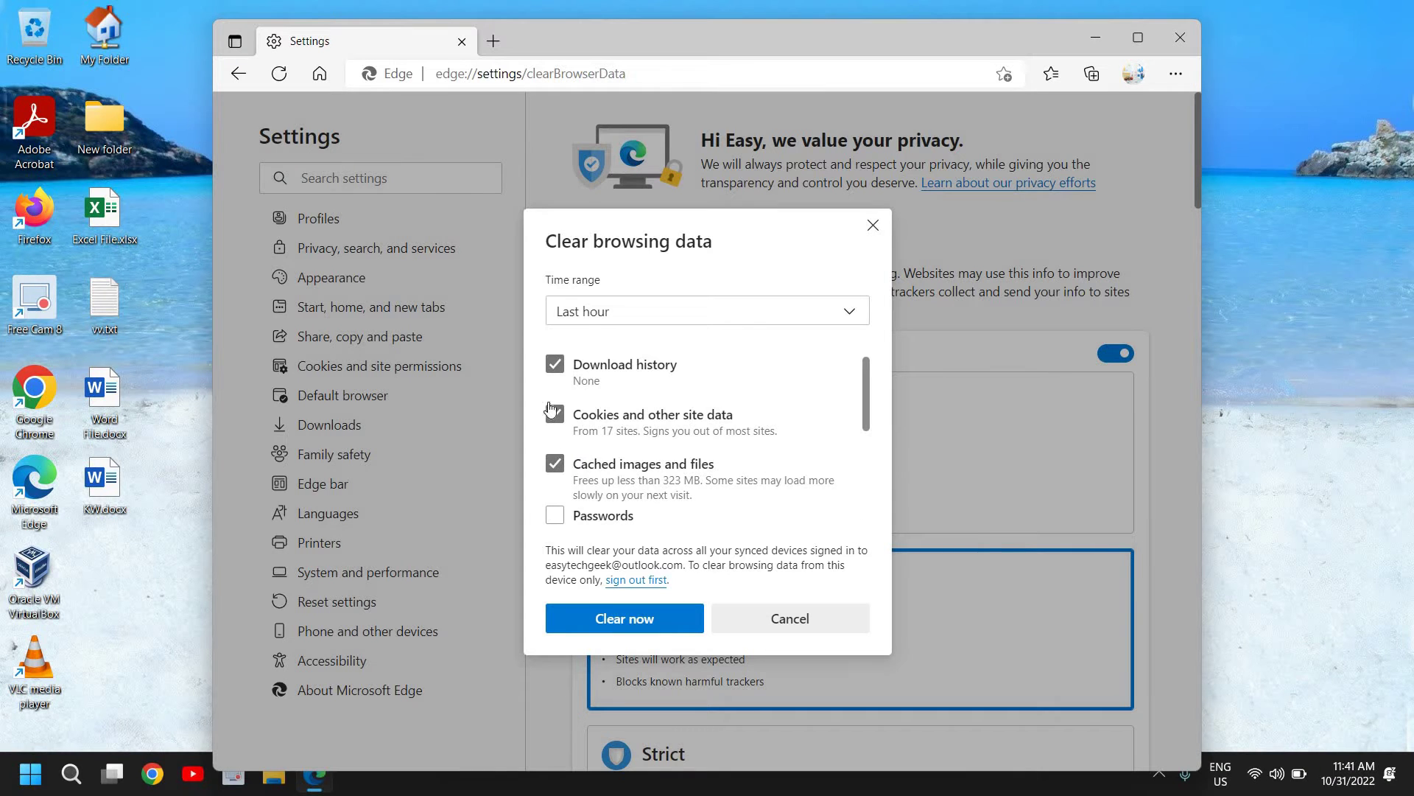
Step: Set the time range to All time, with download history and cookies unticked
left_click(555, 364)
scroll(623, 427, "up", 1)
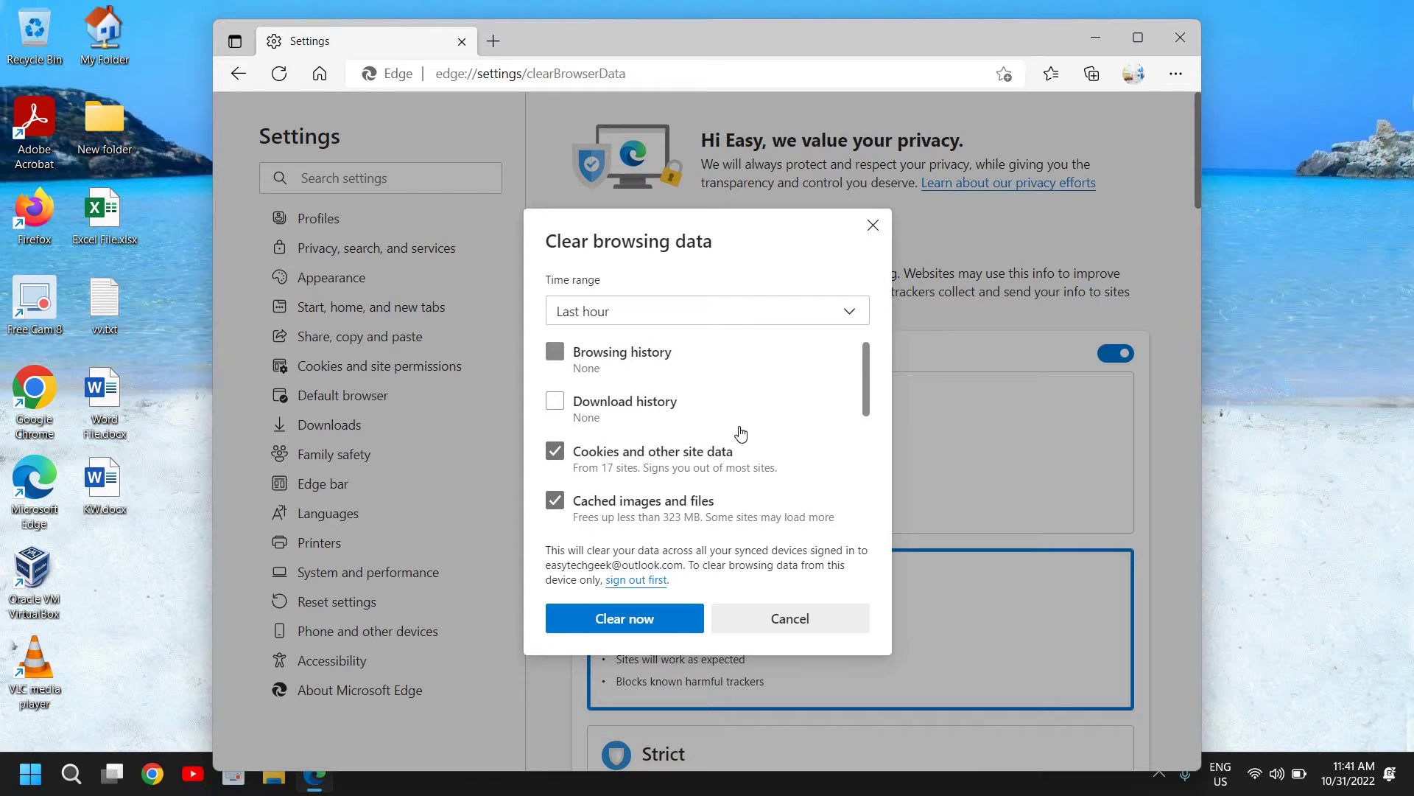
scroll(741, 433, "down", 2)
scroll(742, 432, "up", 2)
left_click(742, 312)
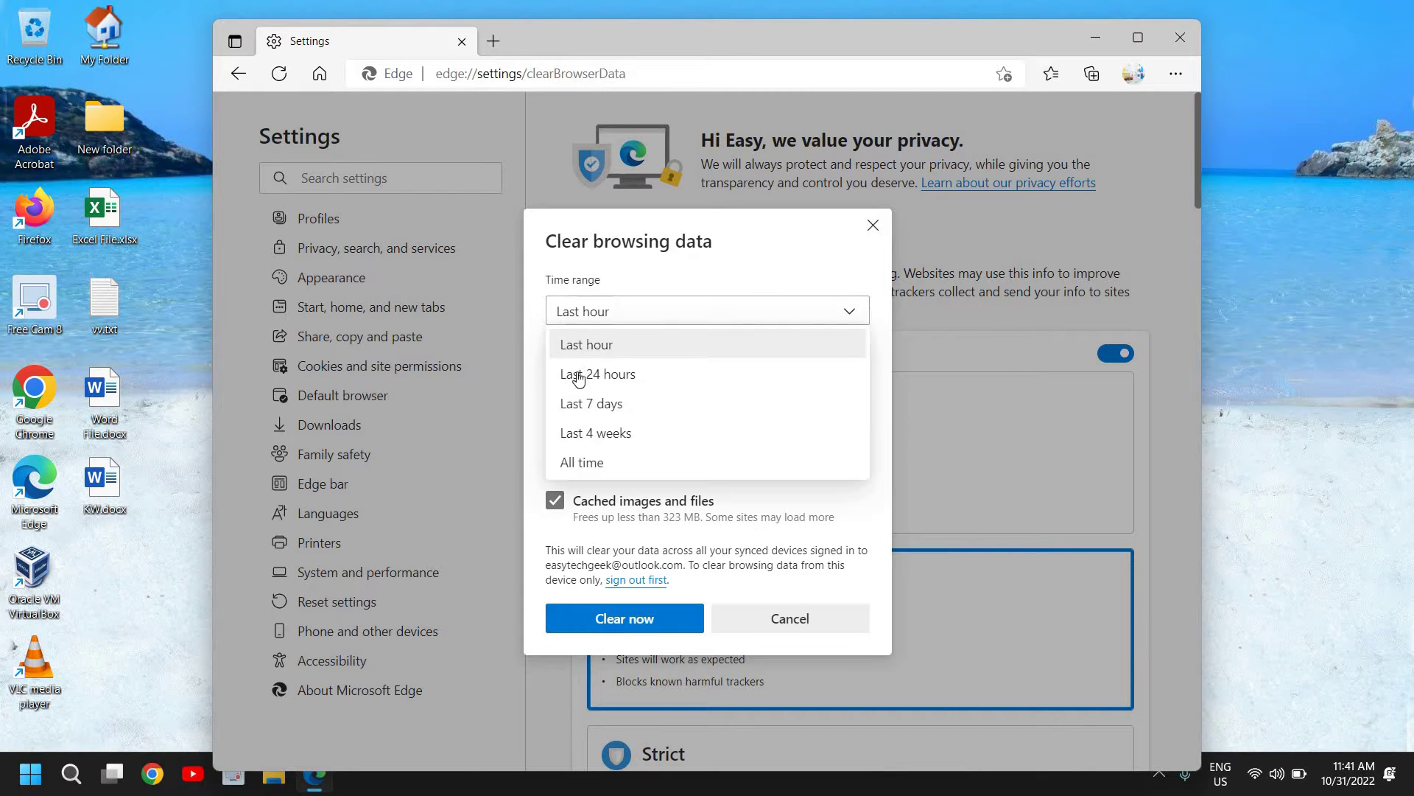
left_click(644, 465)
scroll(701, 423, "down", 1)
scroll(618, 443, "up", 1)
left_click(630, 422)
Step: Clear Edge's cached images and files (under 323 MB) and close Edge
scroll(631, 426, "up", 1)
scroll(680, 451, "down", 3)
scroll(680, 451, "down", 1)
scroll(700, 435, "up", 3)
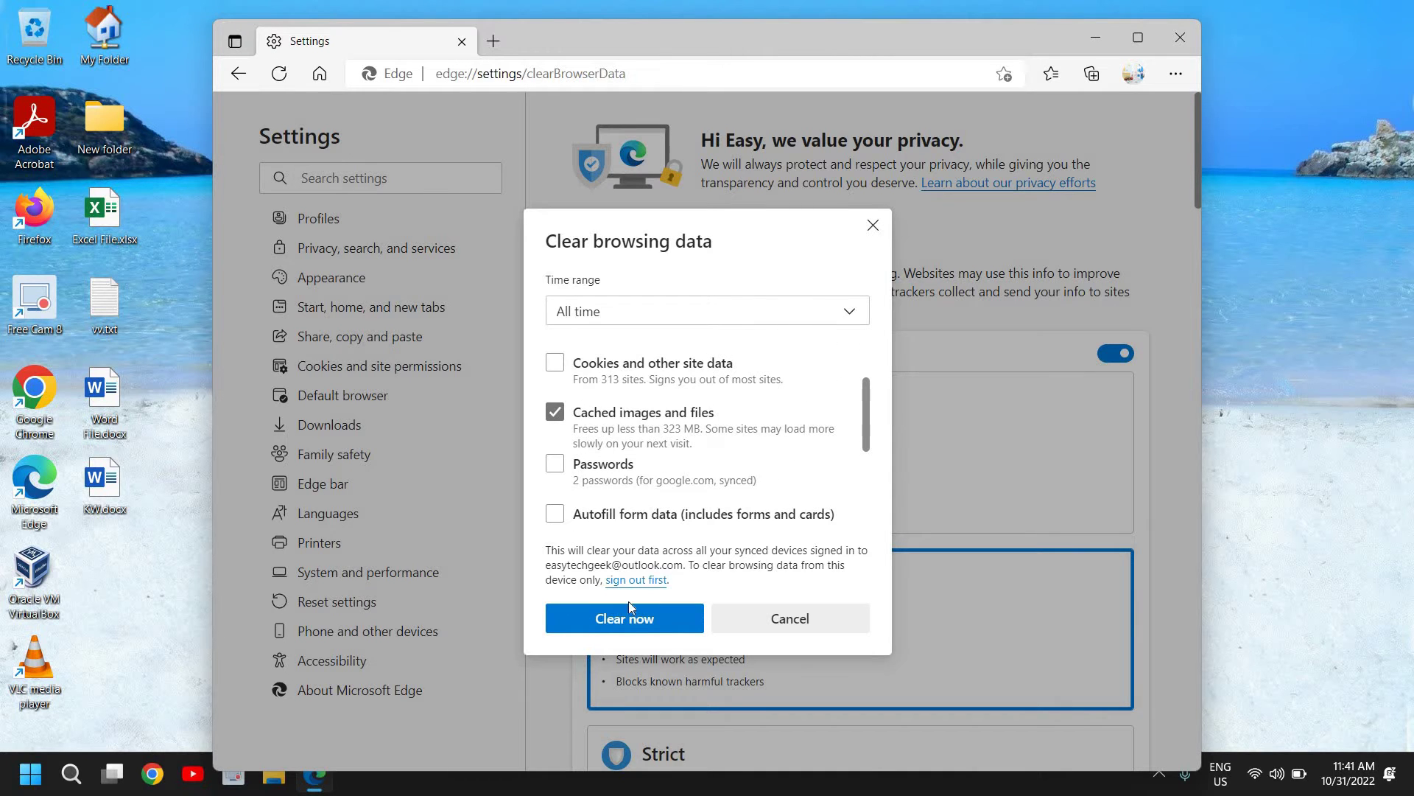
left_click(620, 623)
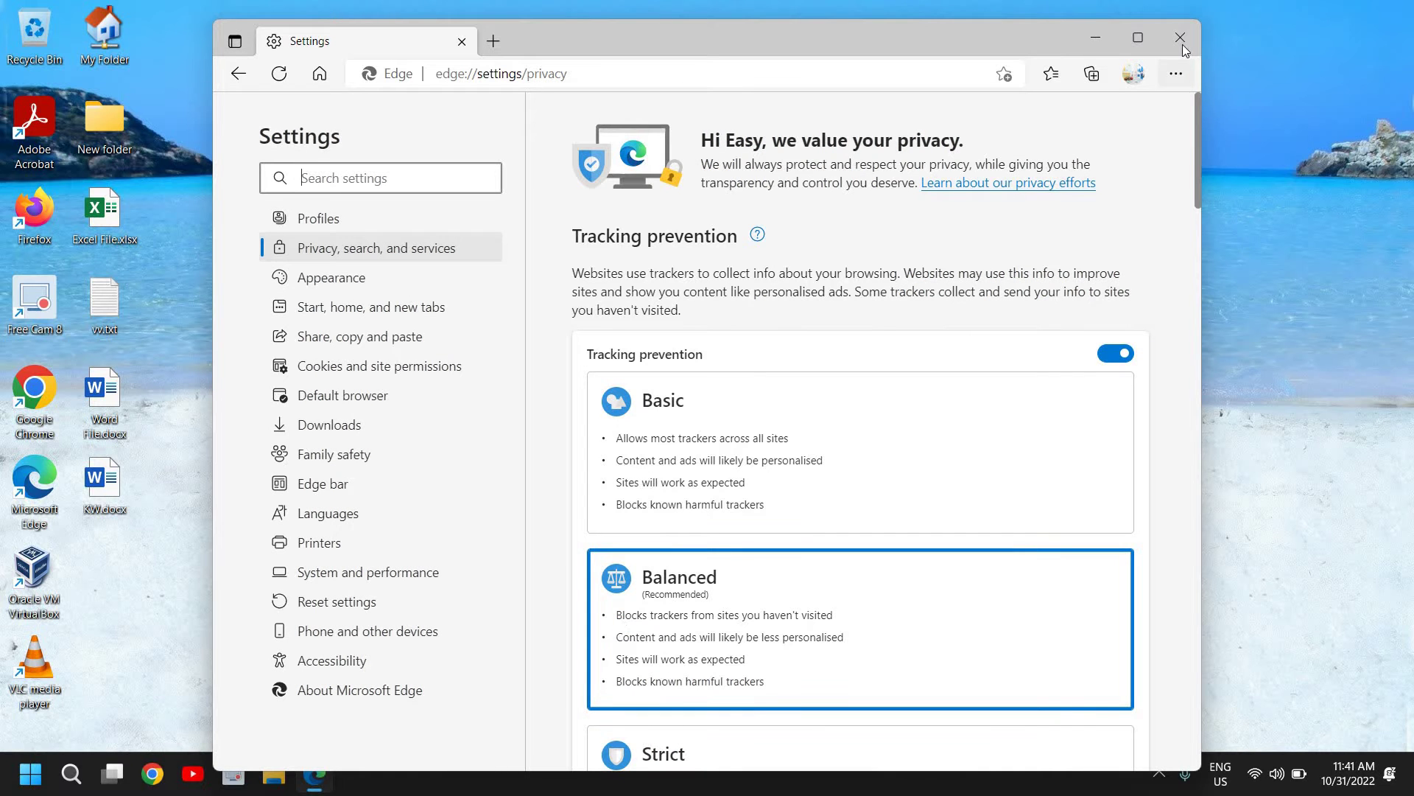
left_click(1182, 45)
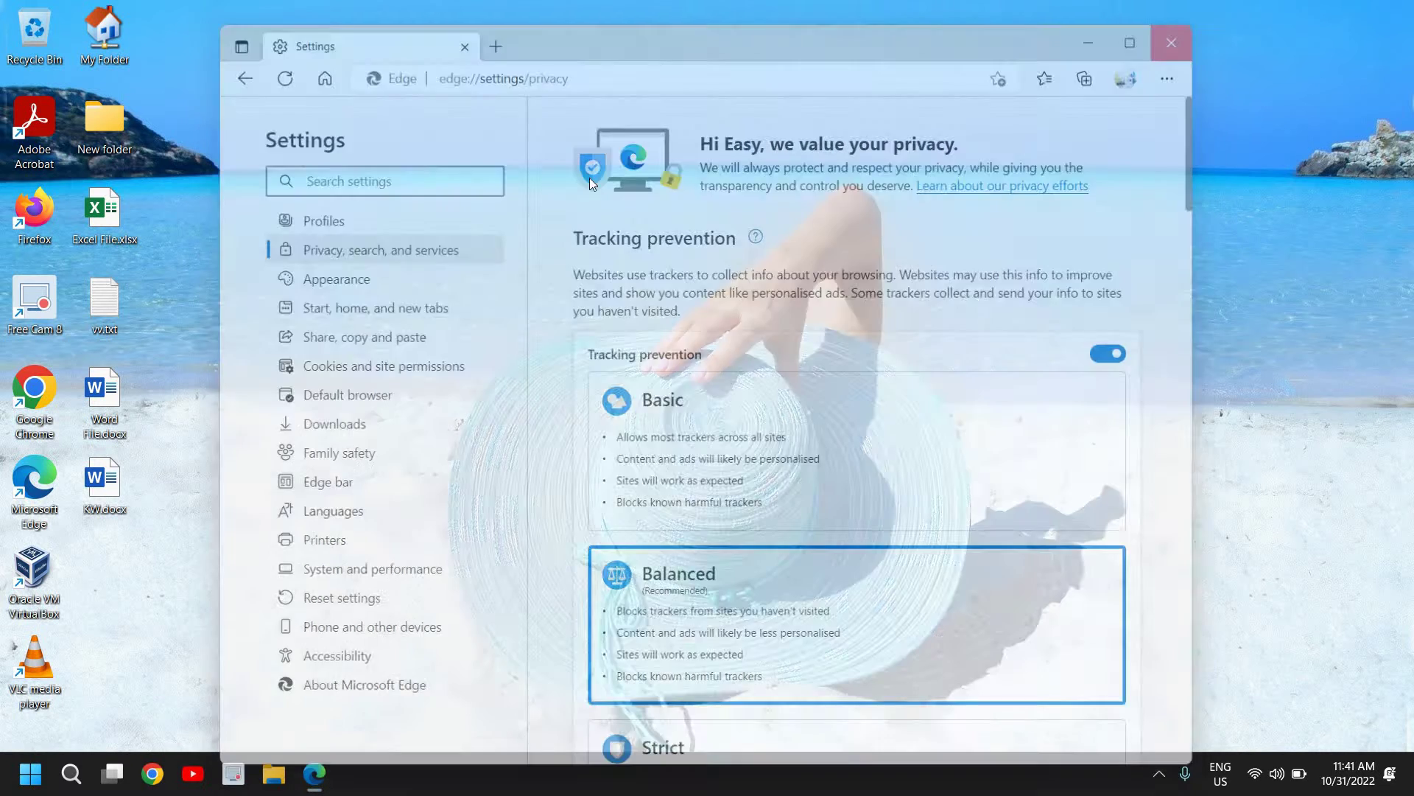
Step: Search Windows for 'storg' and open the Storage settings best match
left_click(71, 773)
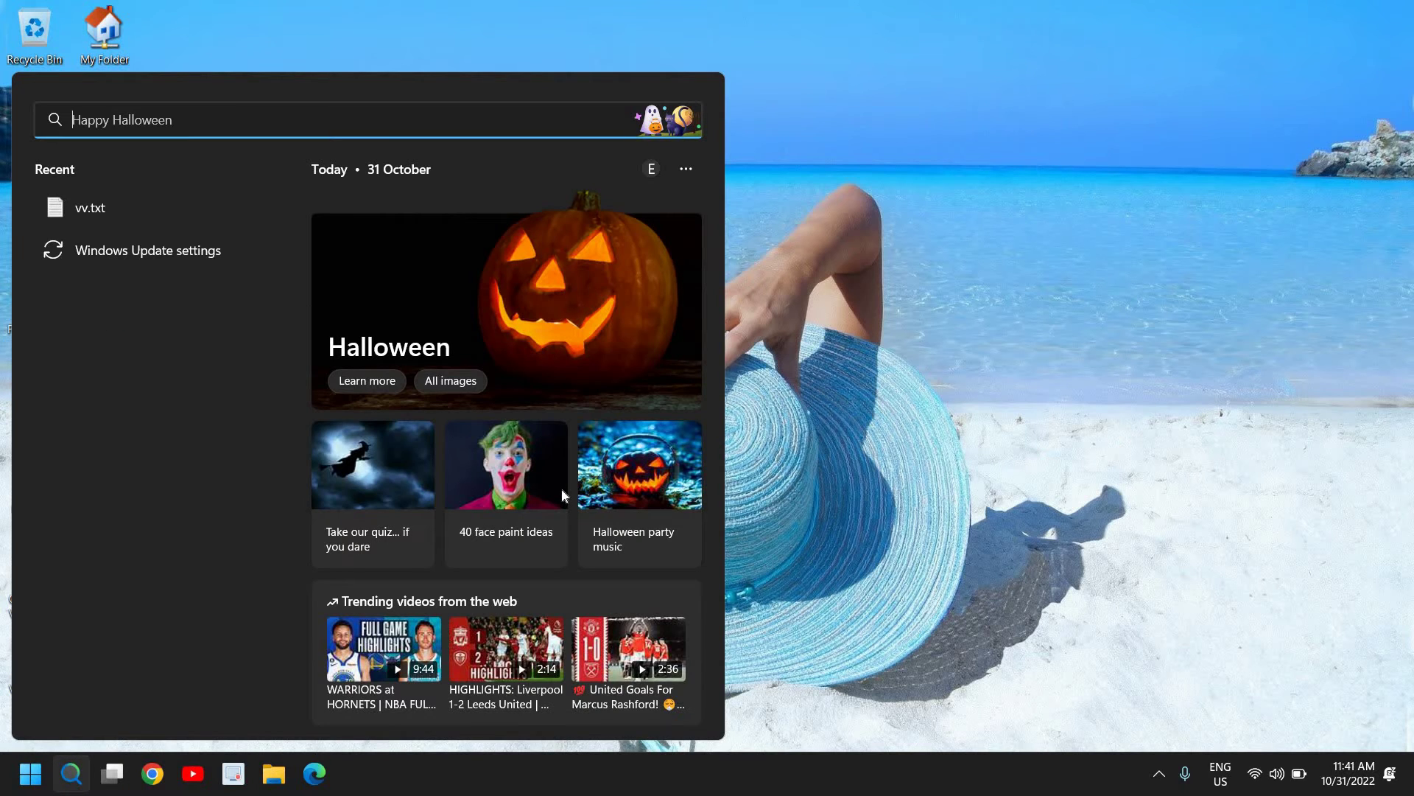
type("storg")
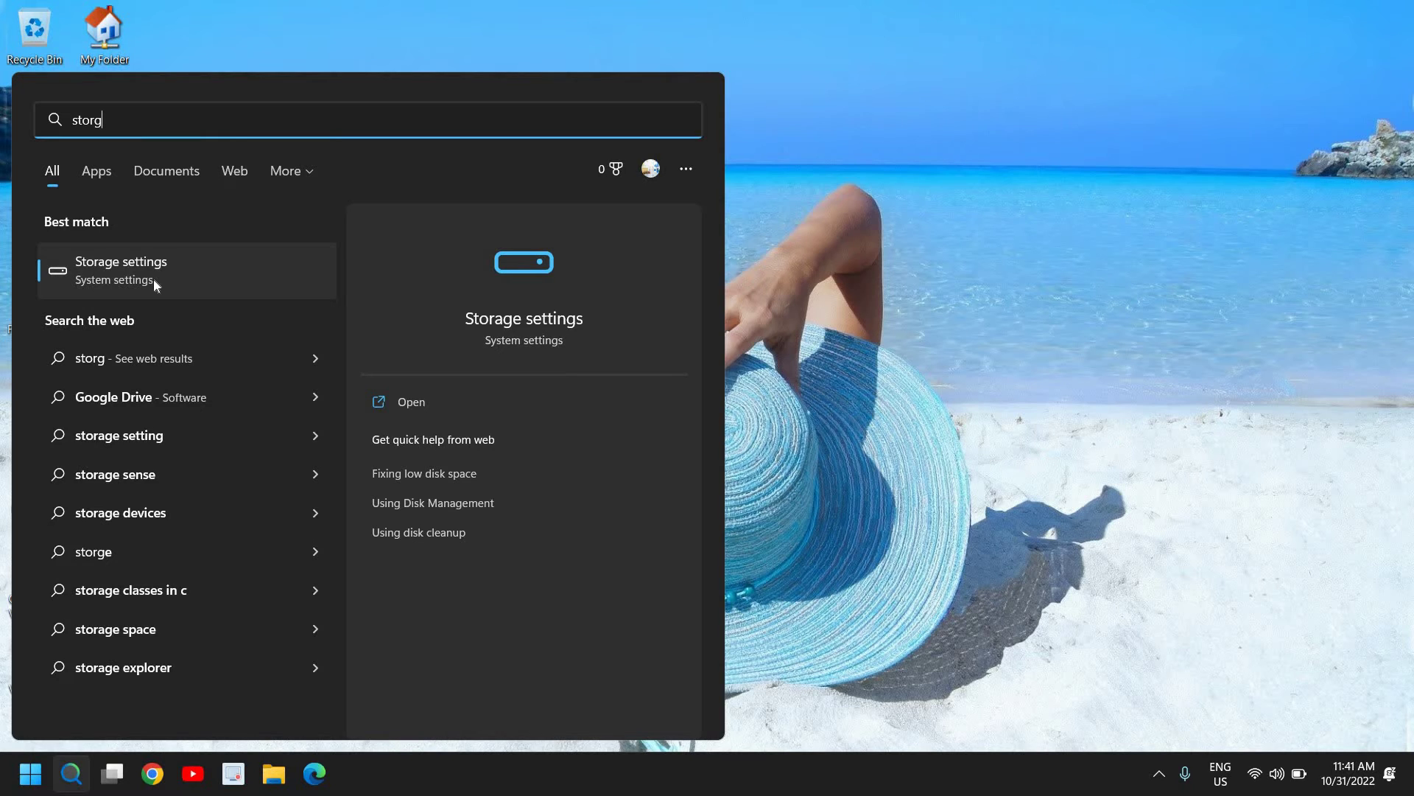
left_click(153, 279)
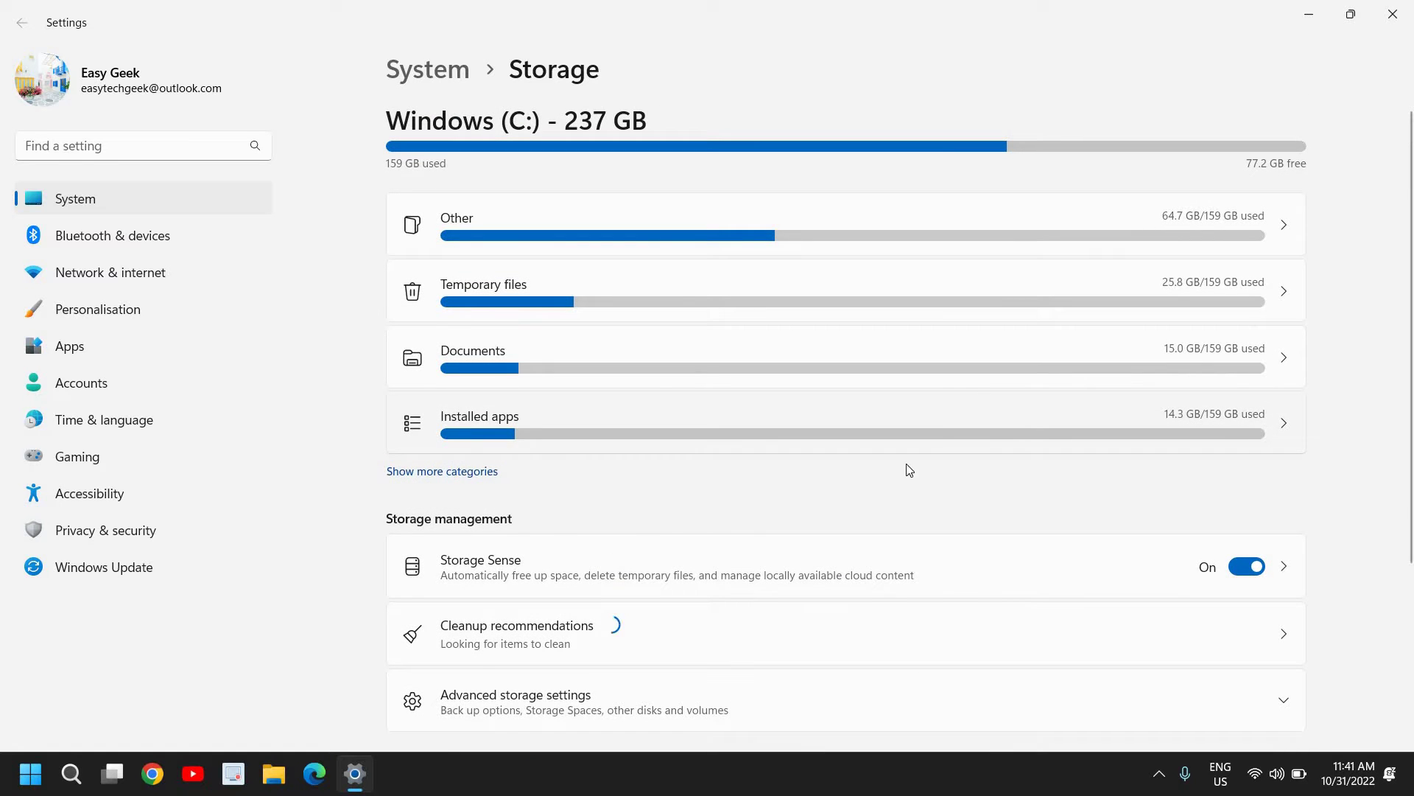
scroll(884, 475, "down", 3)
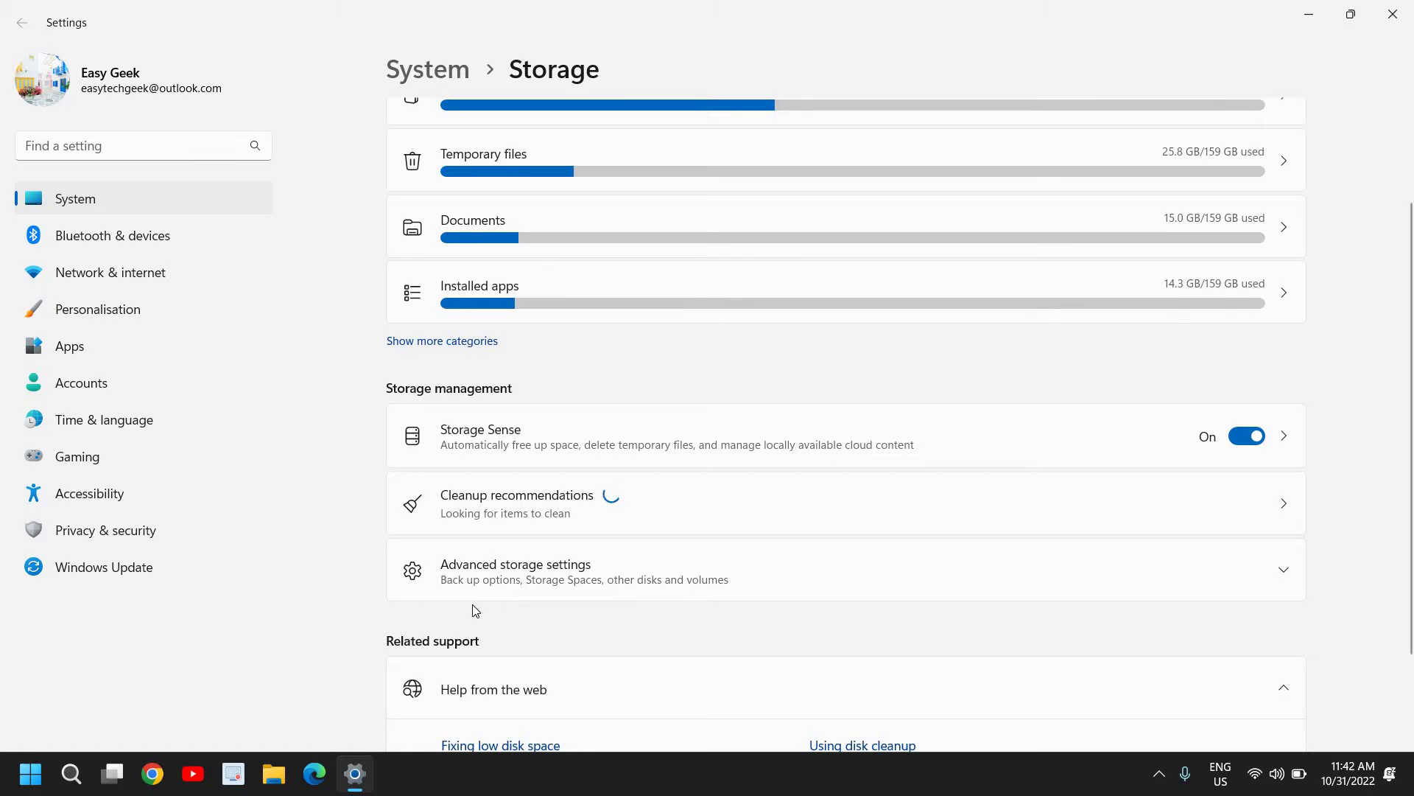
scroll(564, 608, "down", 2)
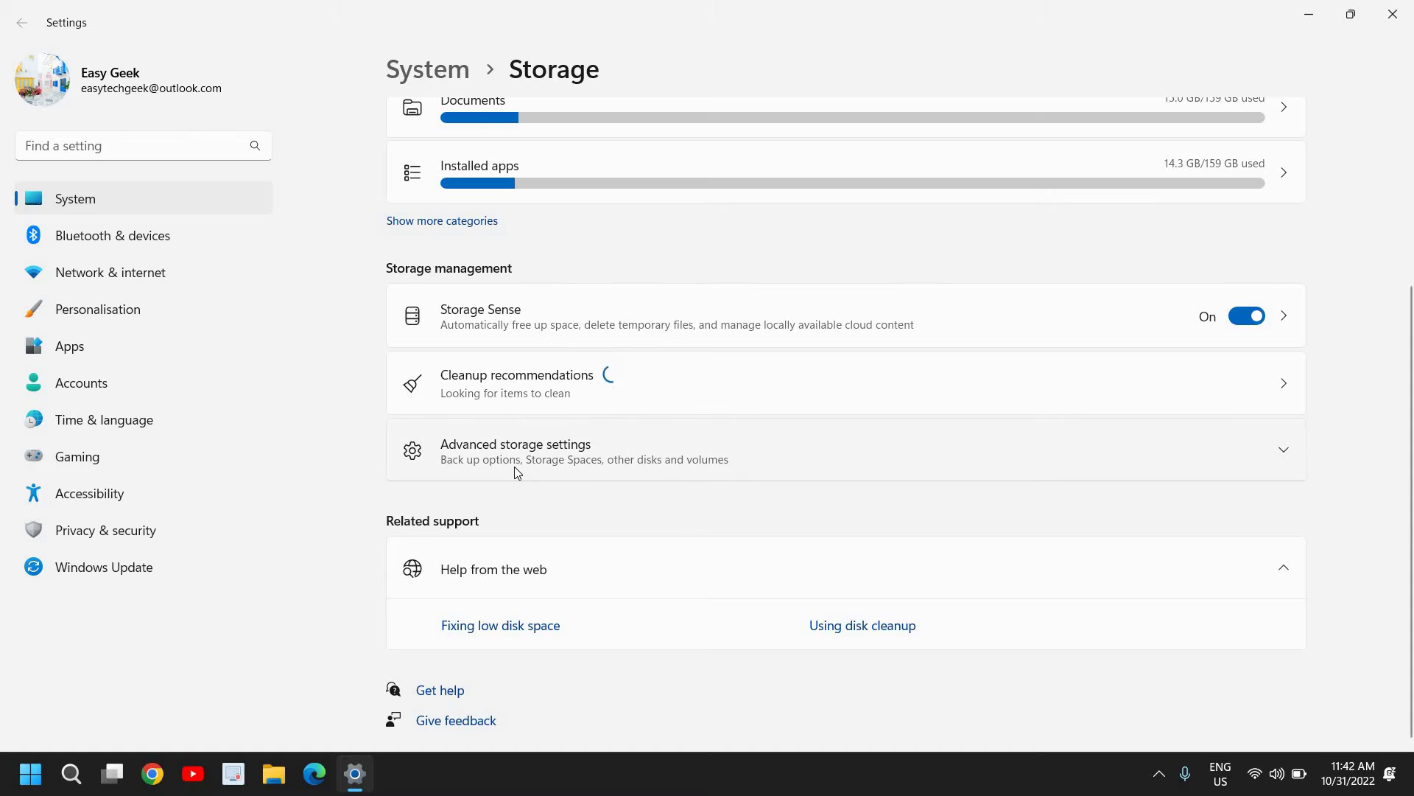
scroll(647, 537, "up", 4)
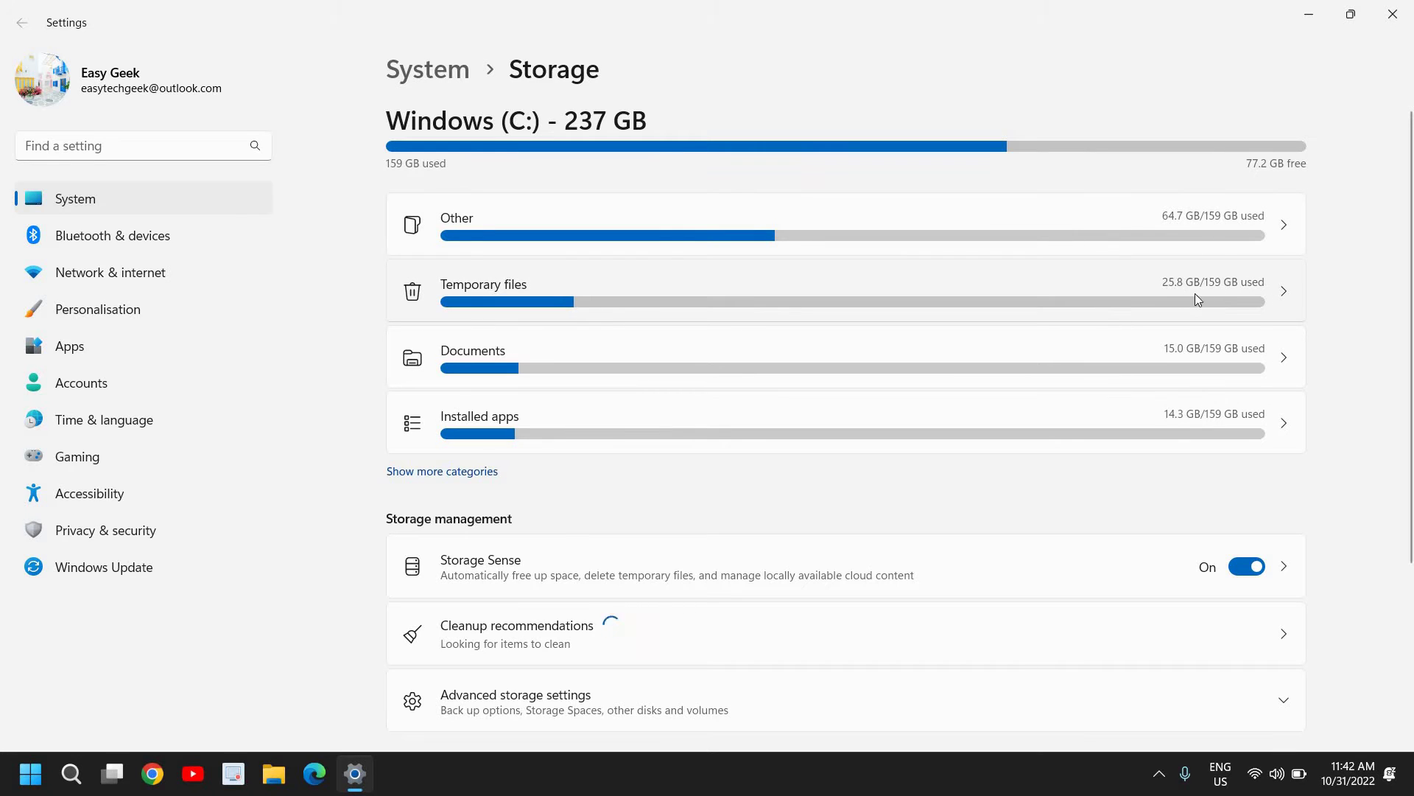
Step: Open Temporary files, cancel the scan, and review the list showing 380 MB selected
left_click(1280, 290)
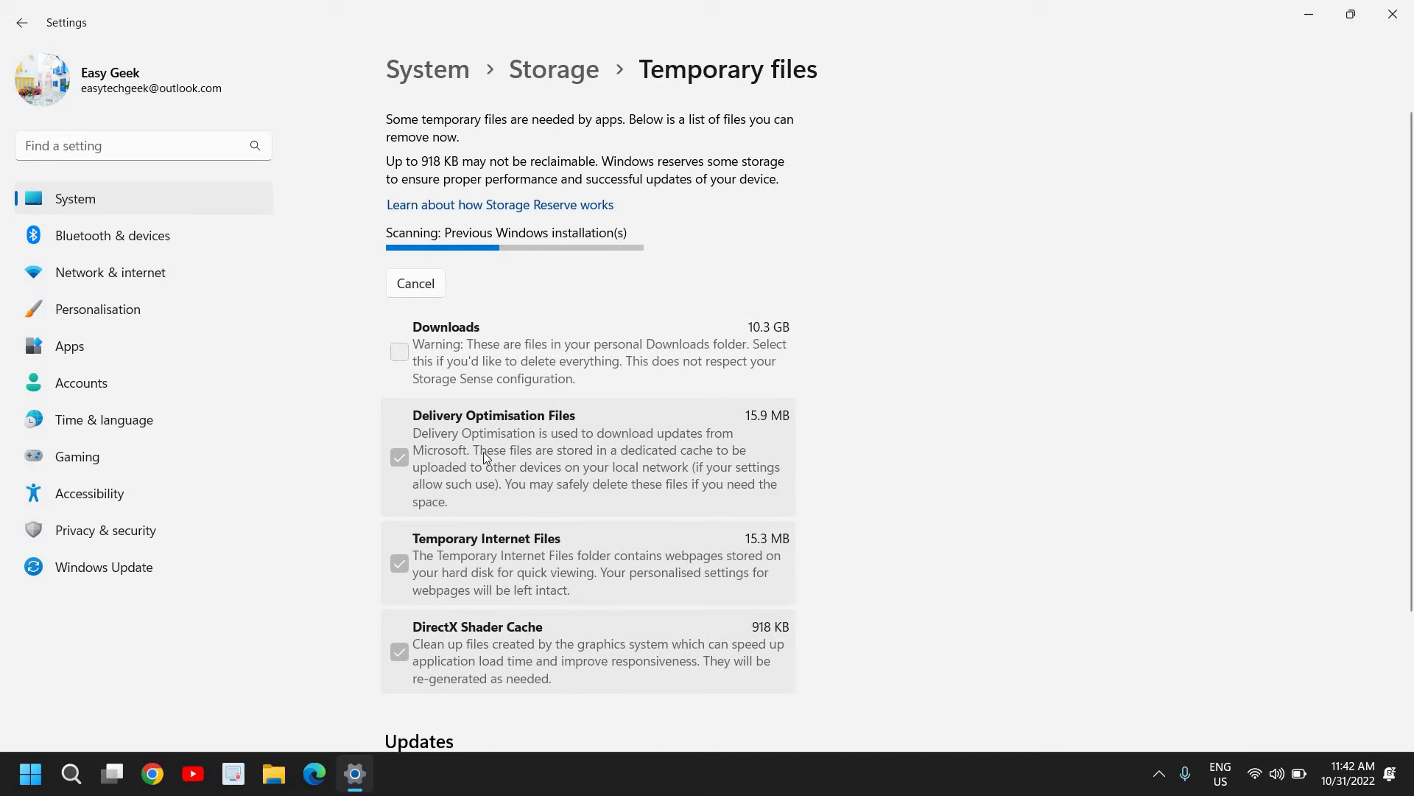
scroll(483, 558, "down", 2)
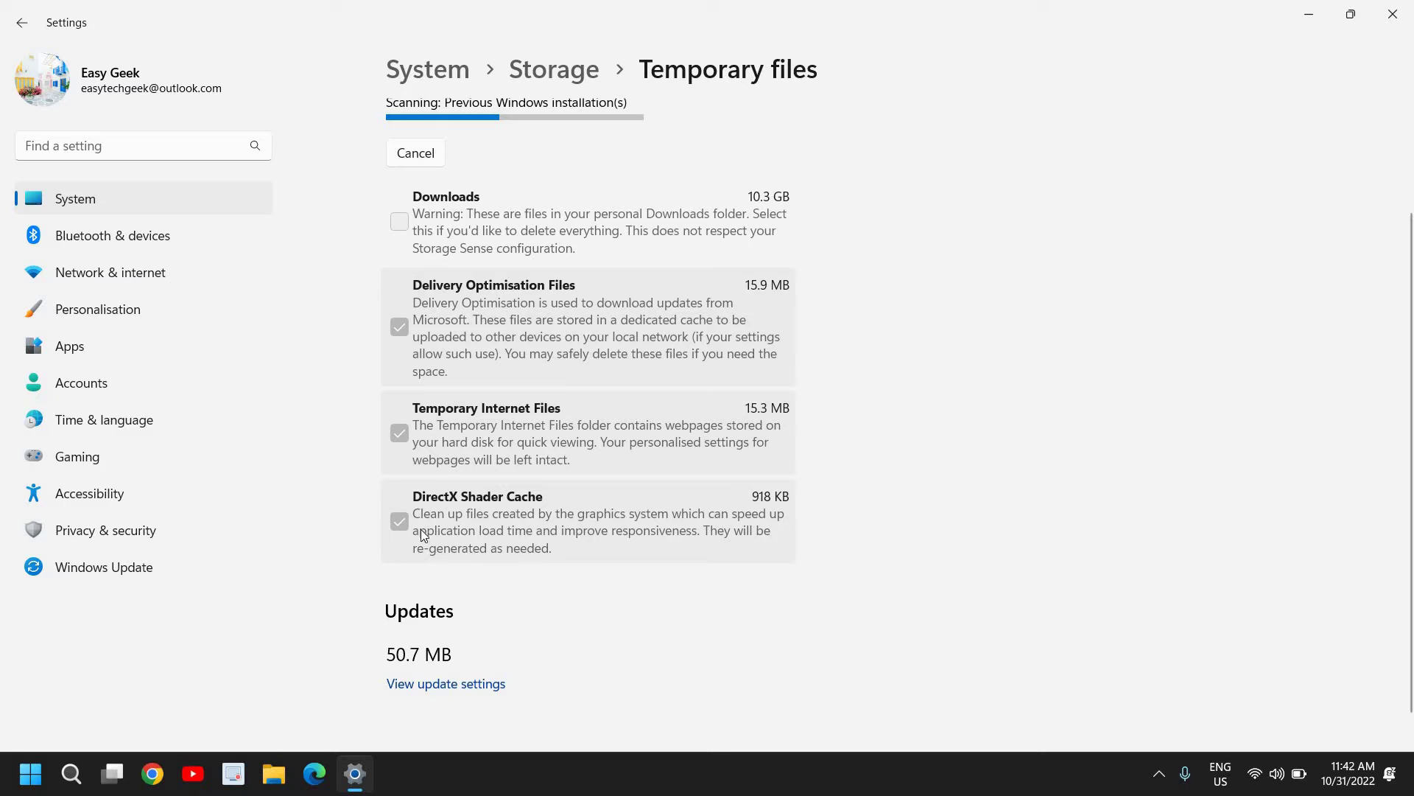
scroll(548, 512, "up", 2)
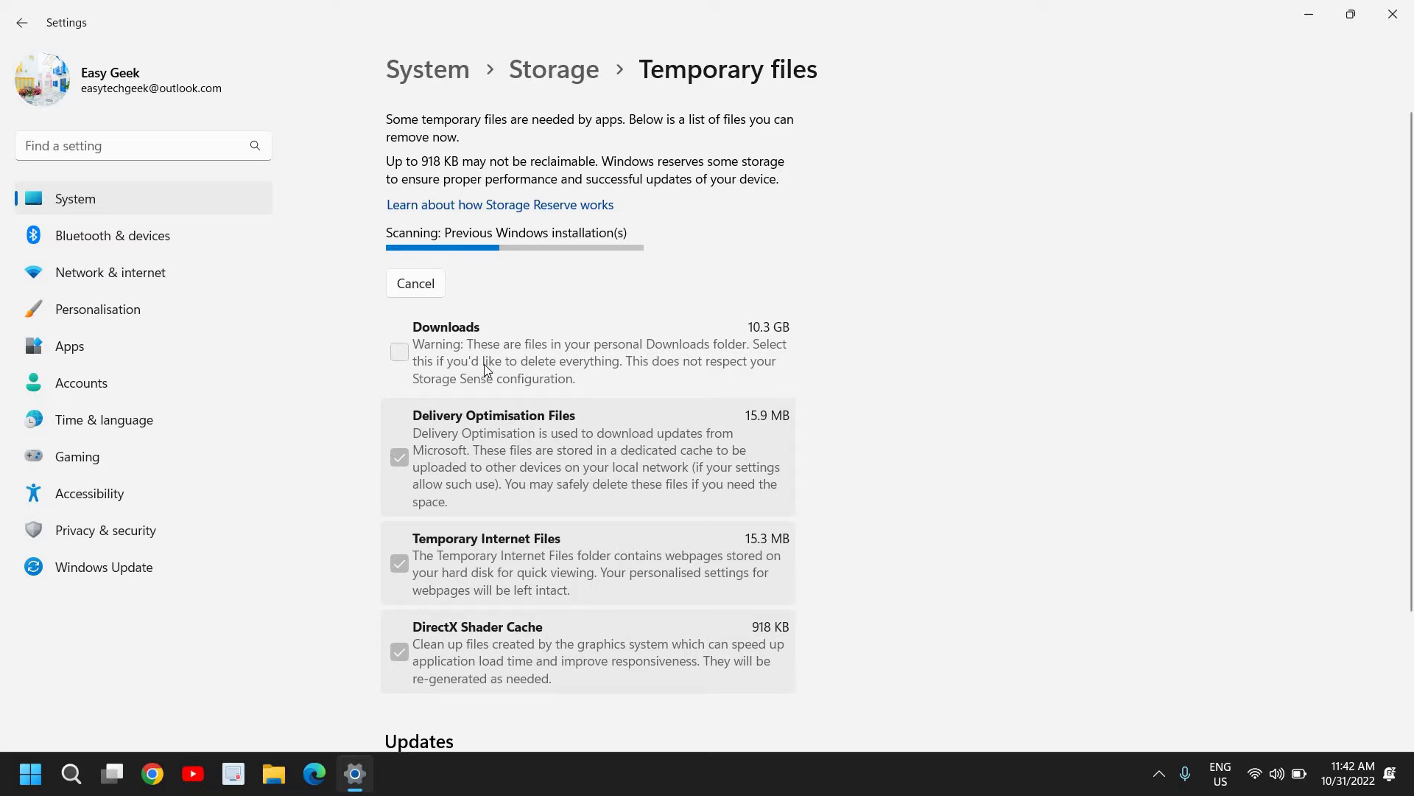
scroll(731, 498, "down", 3)
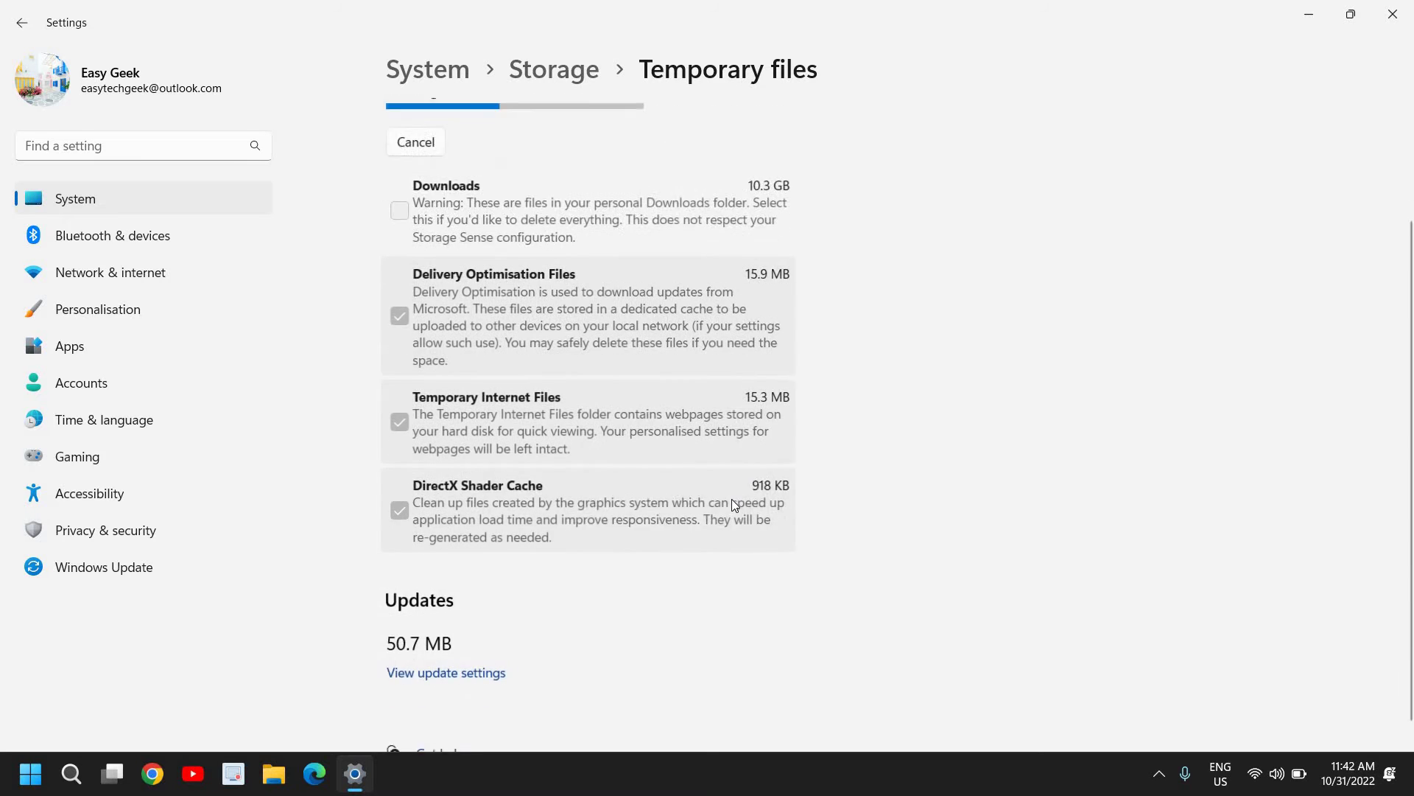
left_click(434, 123)
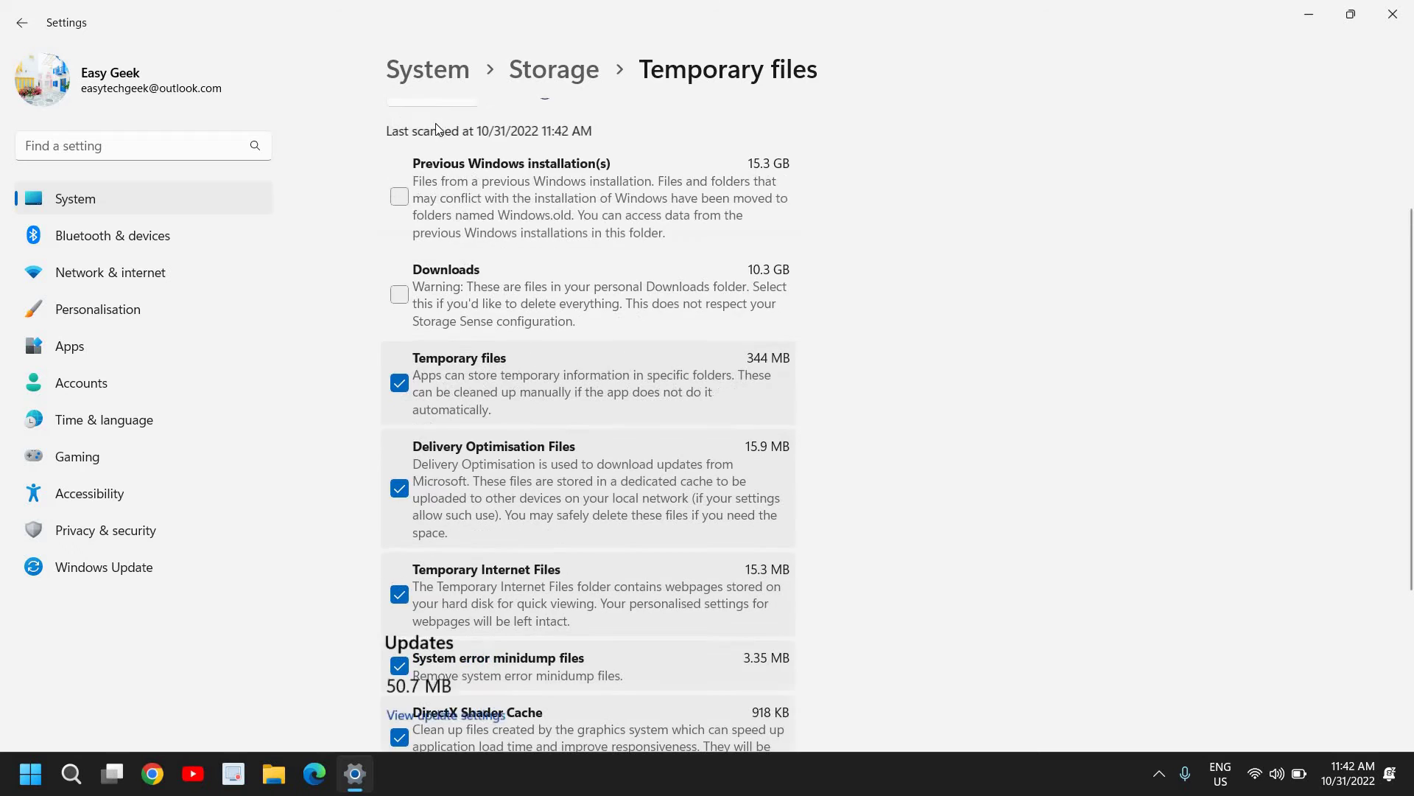
scroll(636, 534, "down", 2)
scroll(635, 533, "down", 3)
scroll(706, 280, "up", 5)
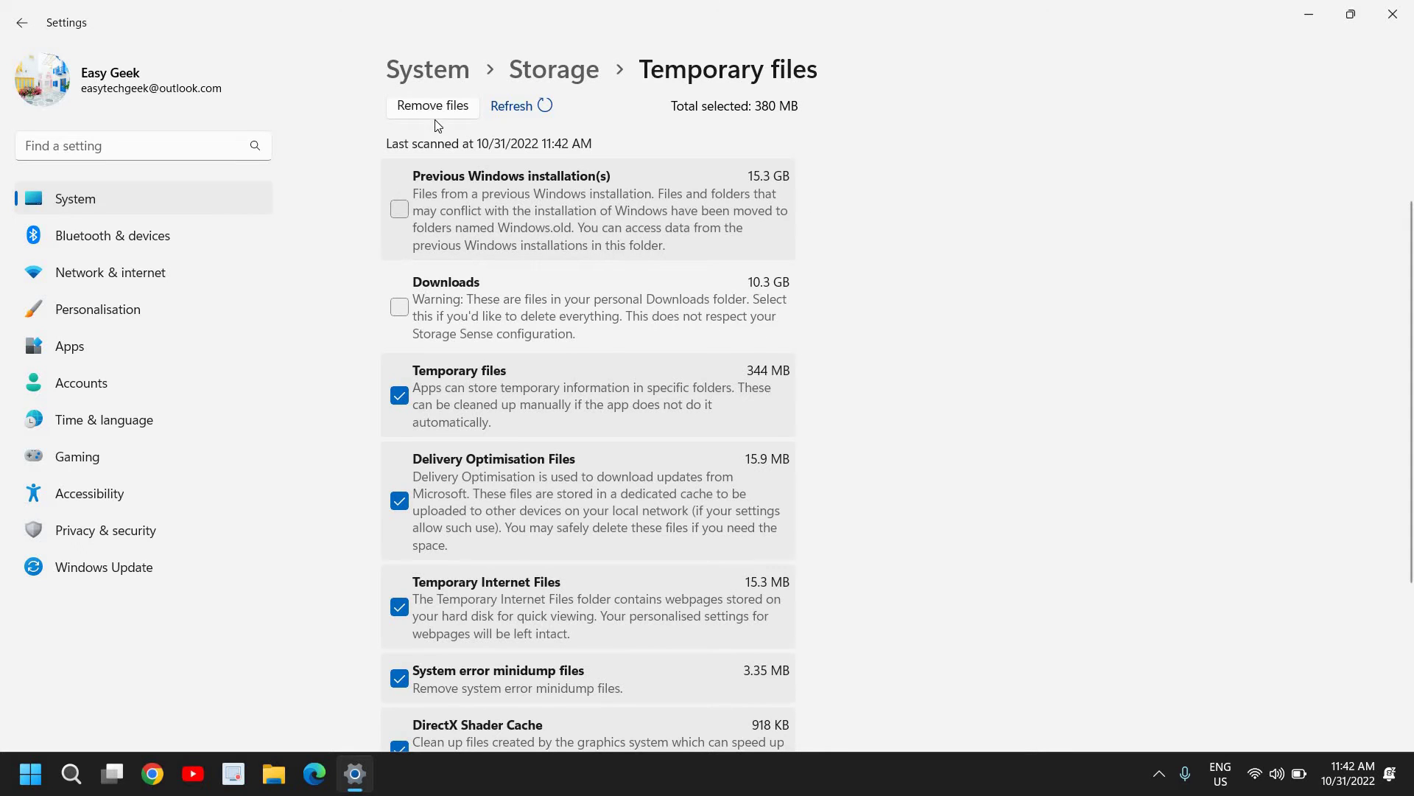
scroll(472, 170, "up", 2)
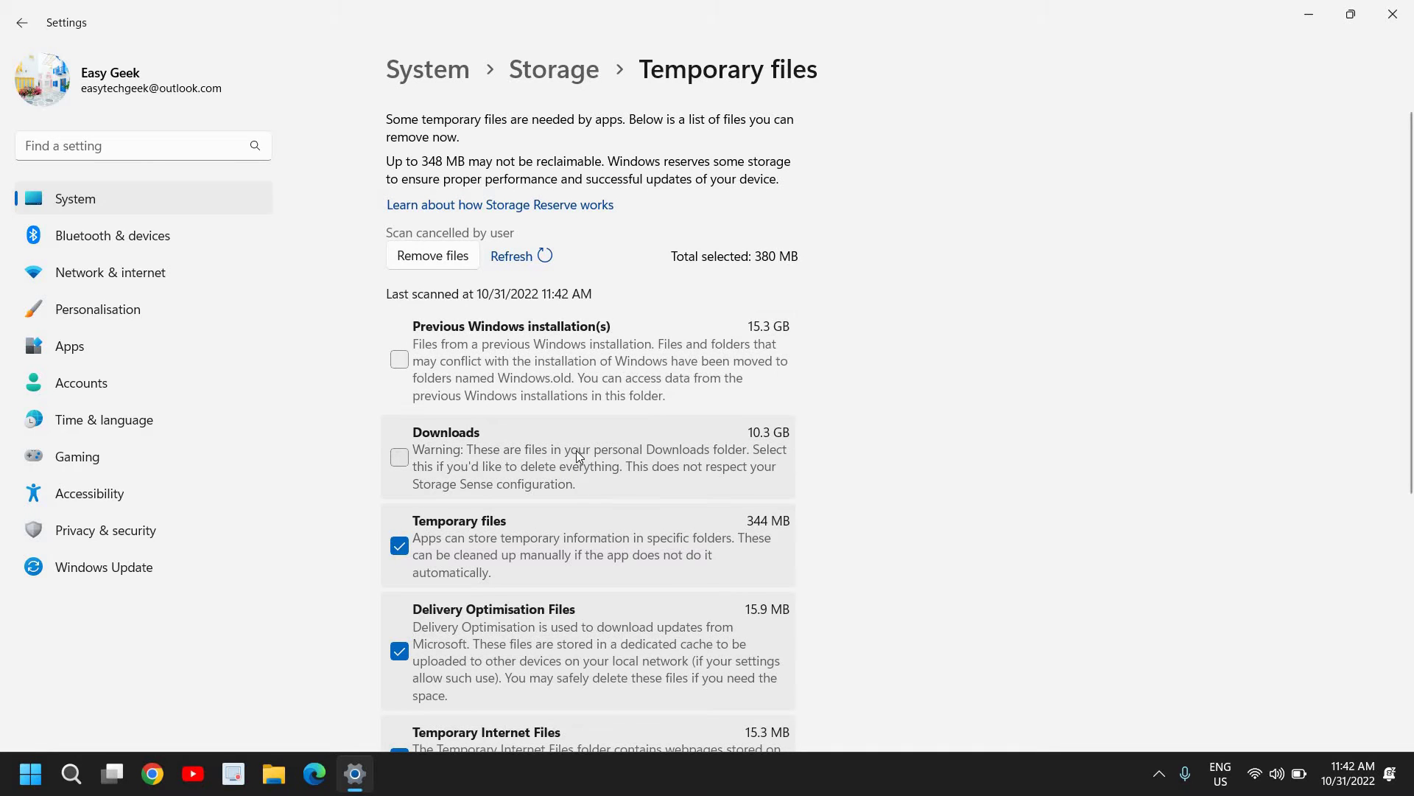
Step: Return to the Storage overview and open Cleanup recommendations for drive C:
left_click(21, 23)
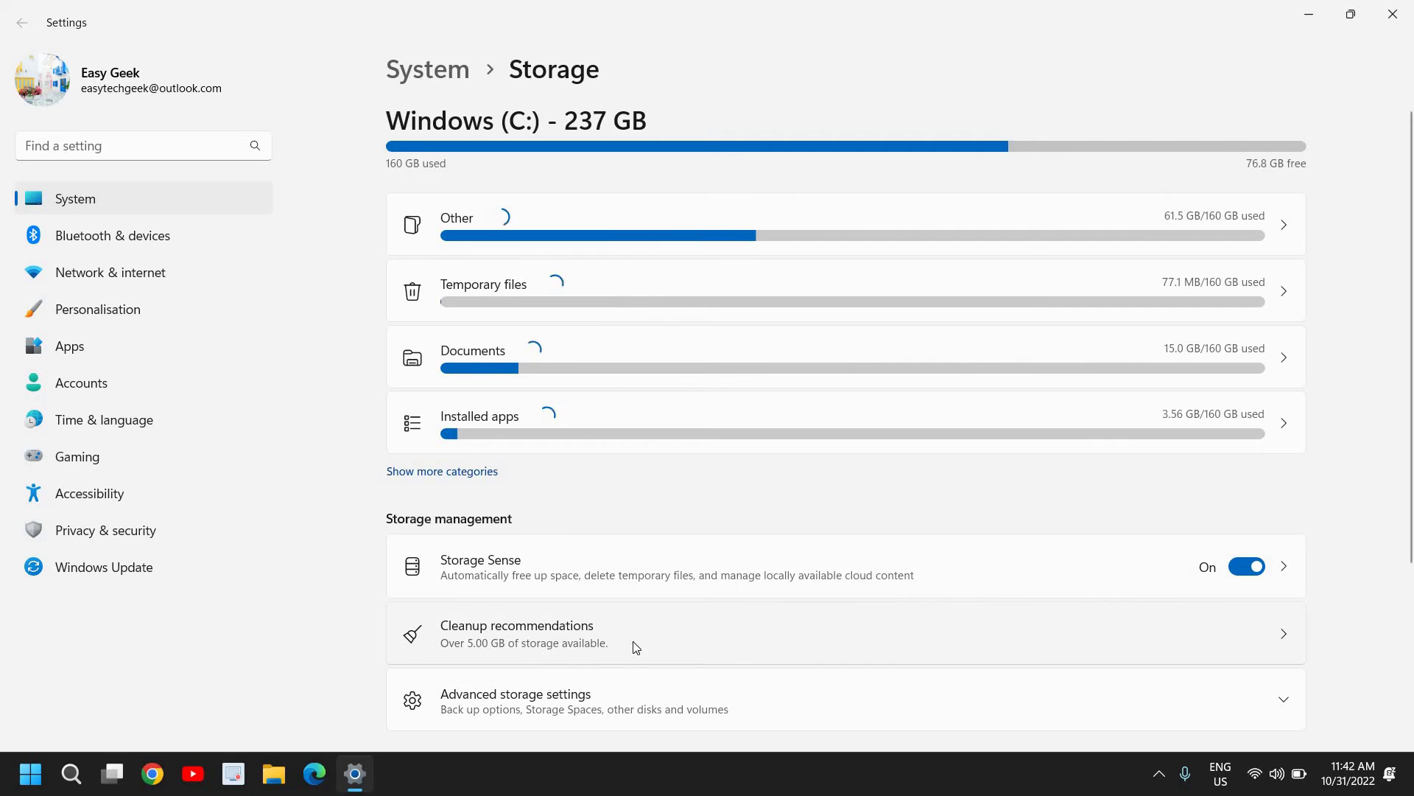
scroll(636, 646, "down", 2)
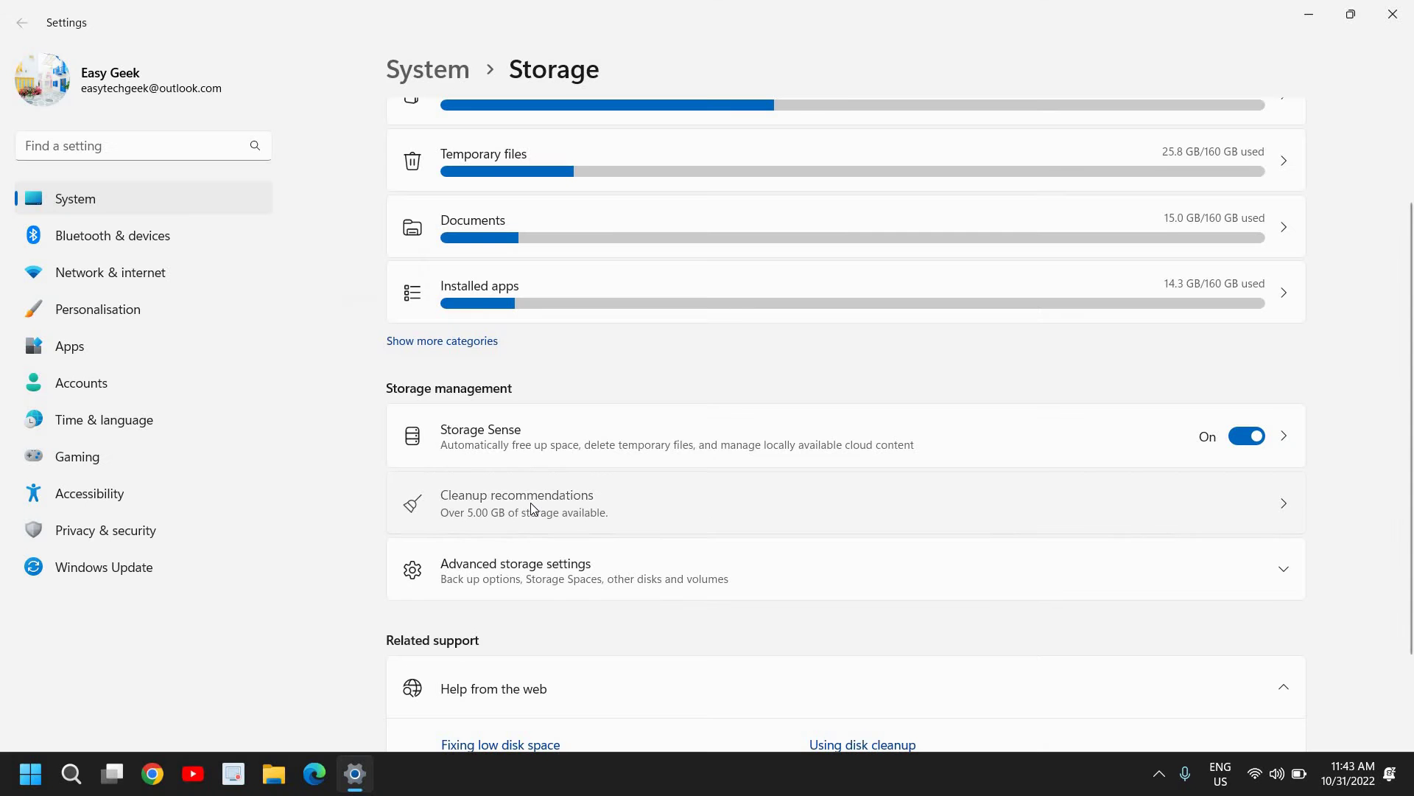
left_click(549, 515)
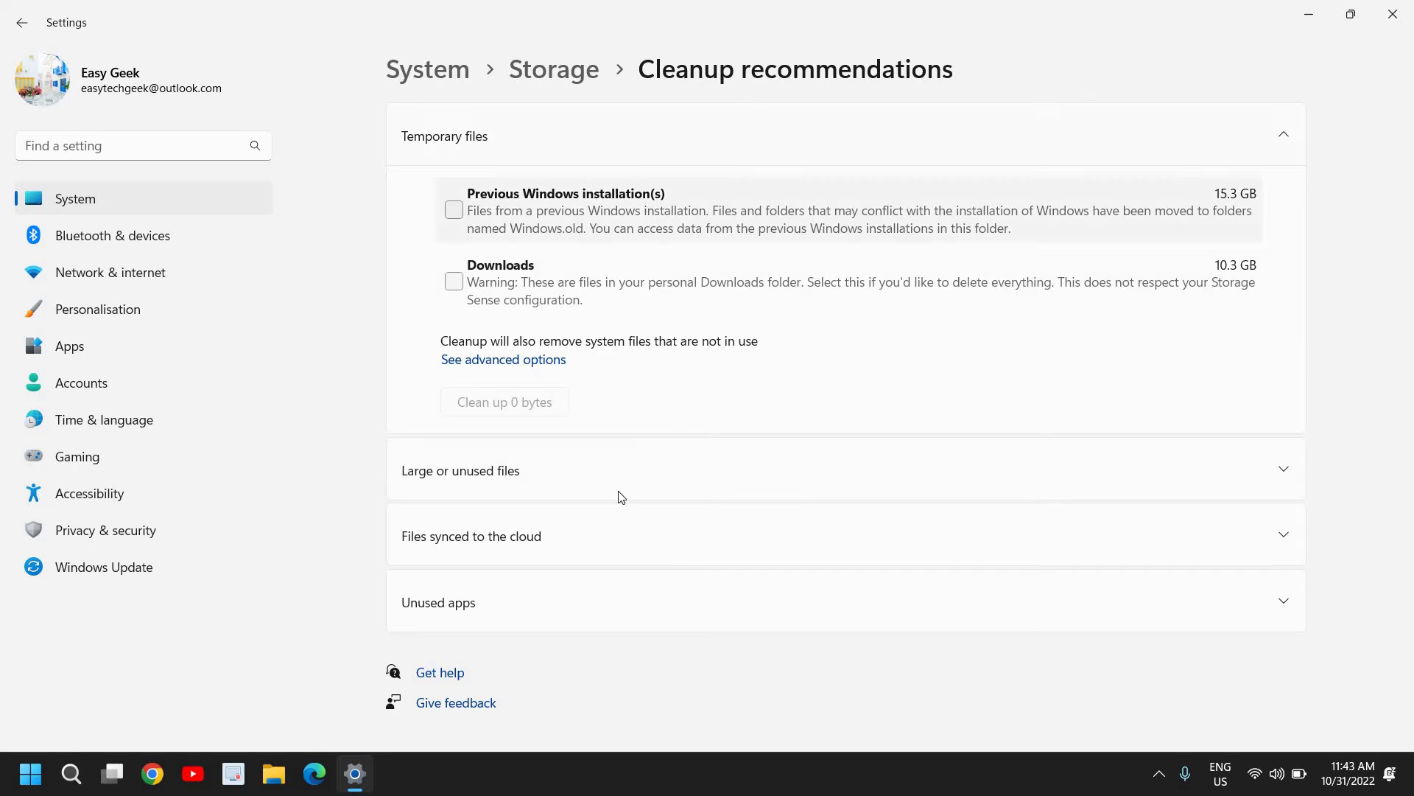
Step: Expand Large or unused files, look through the list, then collapse it
left_click(565, 484)
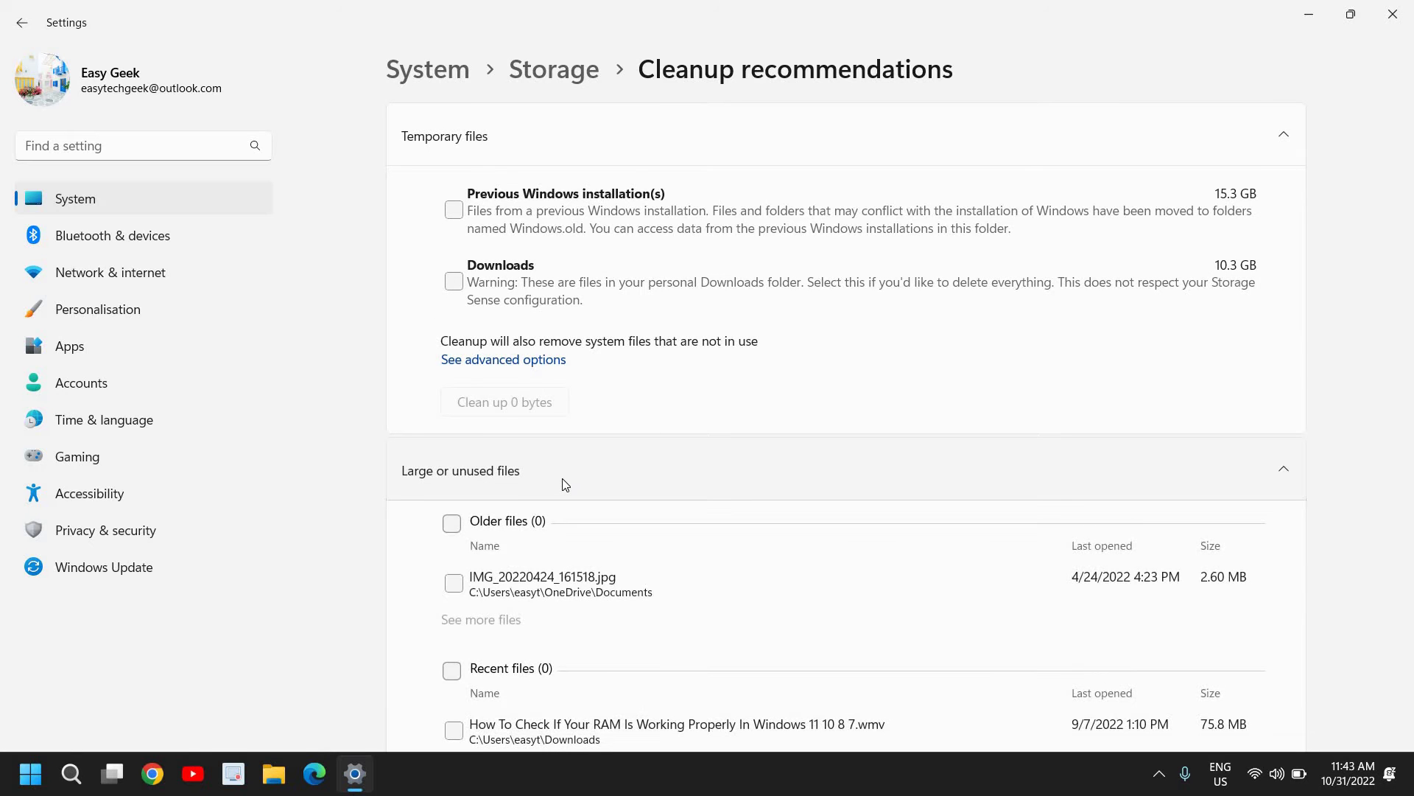
scroll(566, 484, "down", 2)
scroll(519, 507, "down", 2)
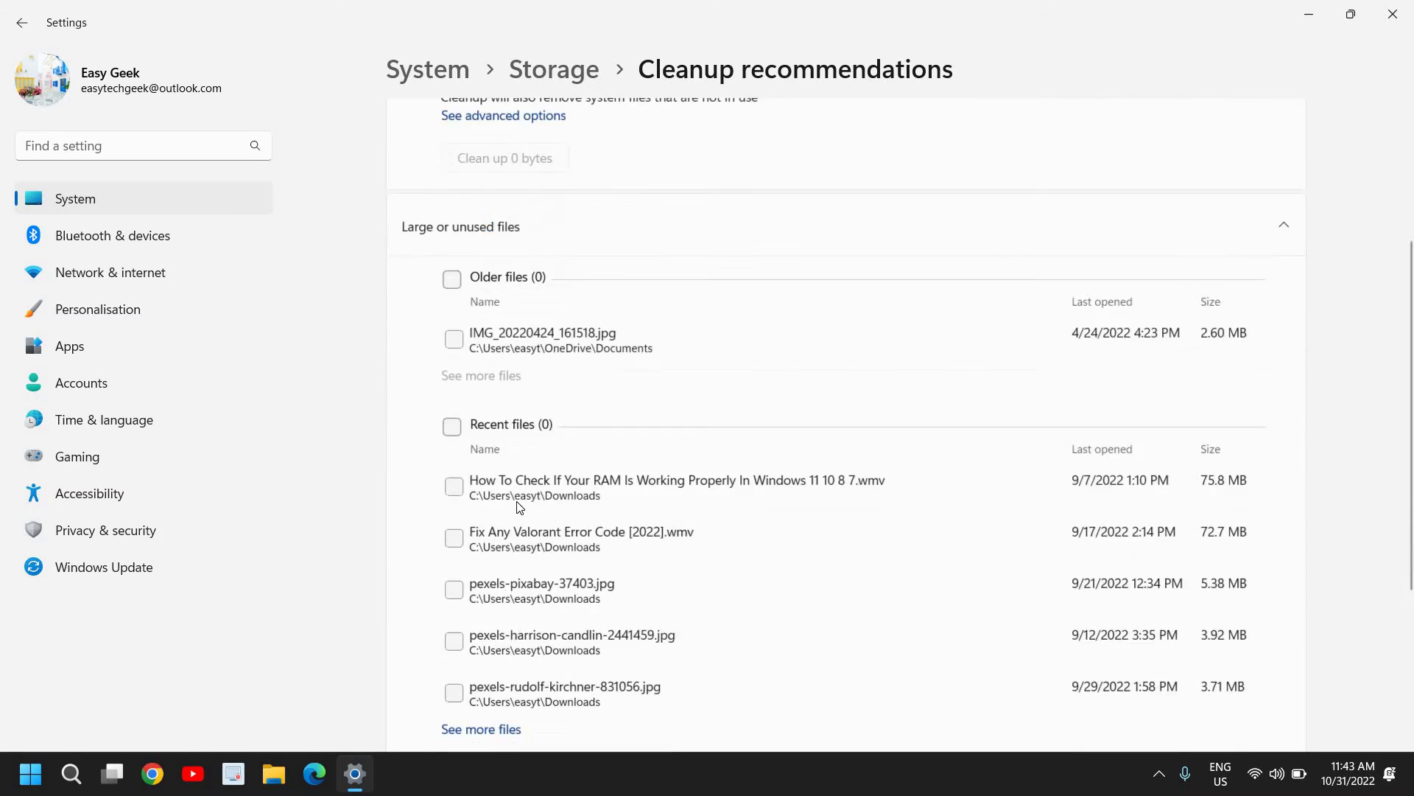
scroll(537, 471, "down", 2)
scroll(540, 469, "up", 2)
scroll(540, 469, "up", 2)
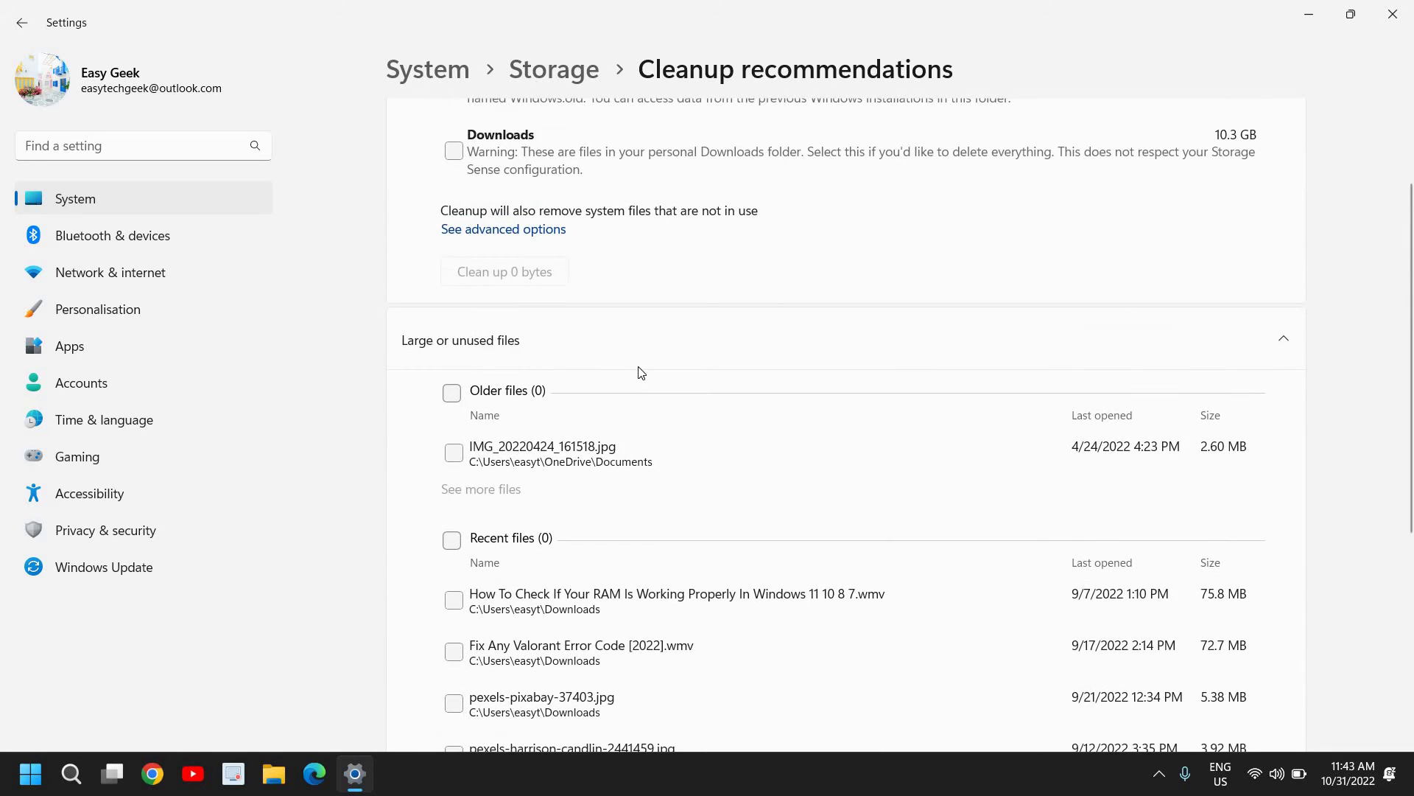
left_click(642, 346)
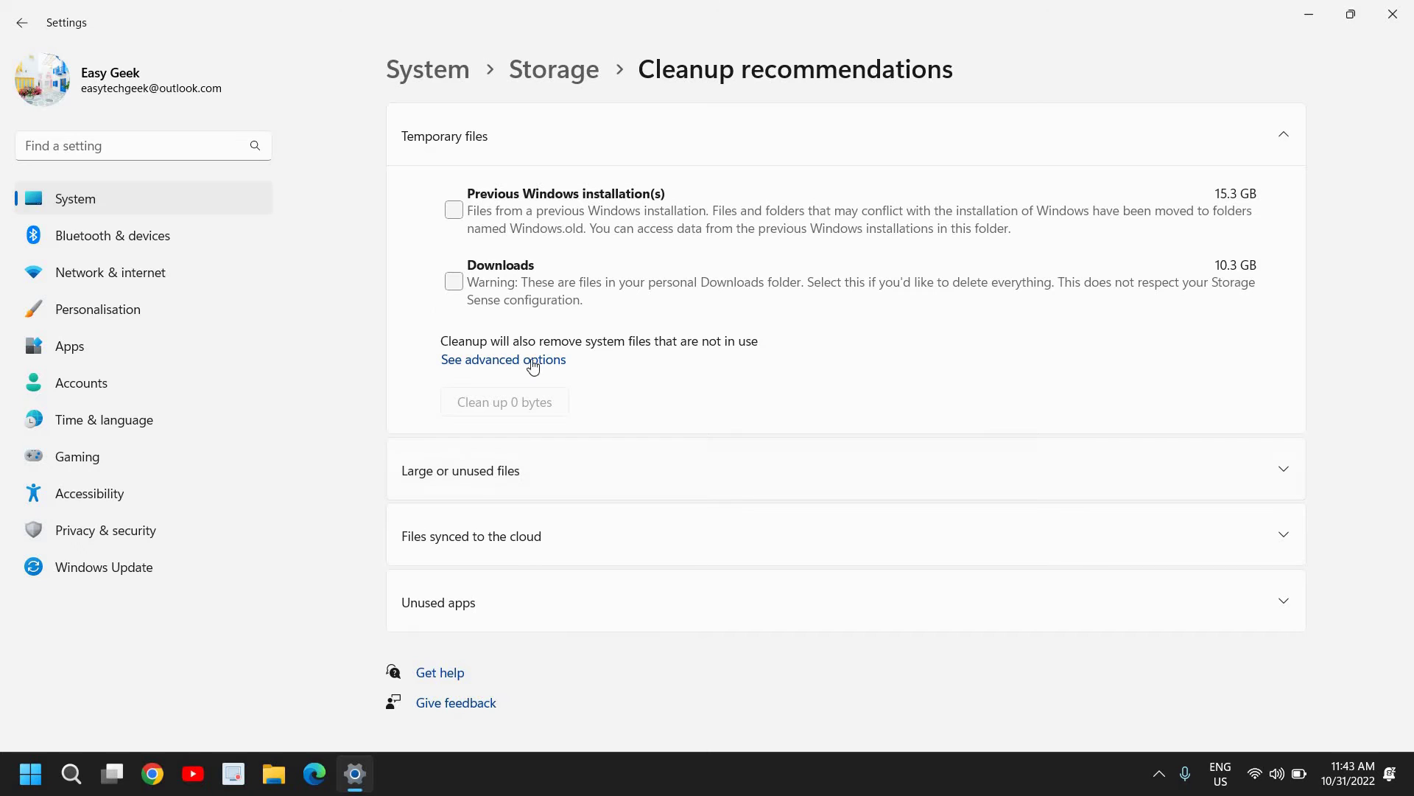
Step: Expand Unused apps and tick then untick Instagram, leaving all six apps unselected
left_click(557, 618)
scroll(537, 588, "down", 4)
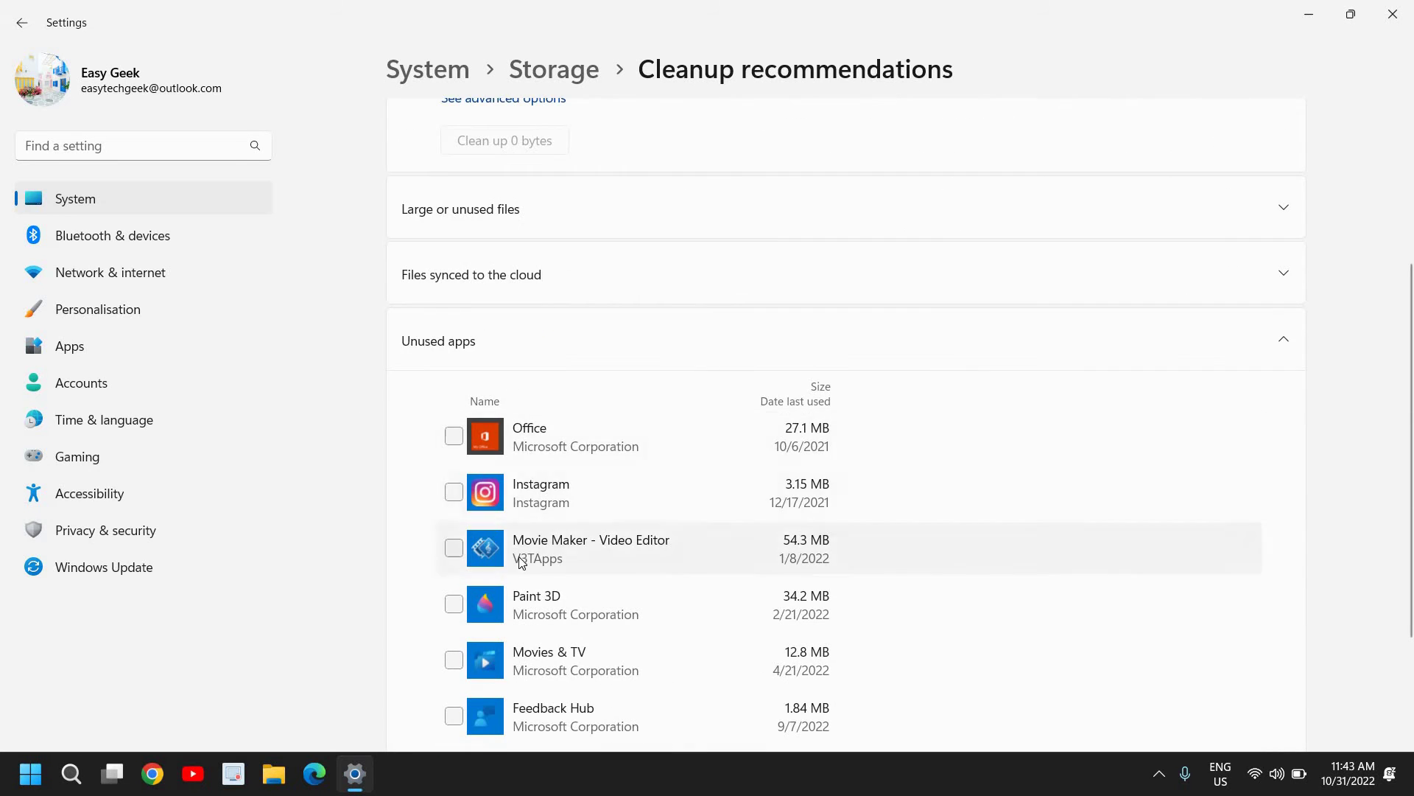
scroll(487, 549, "down", 2)
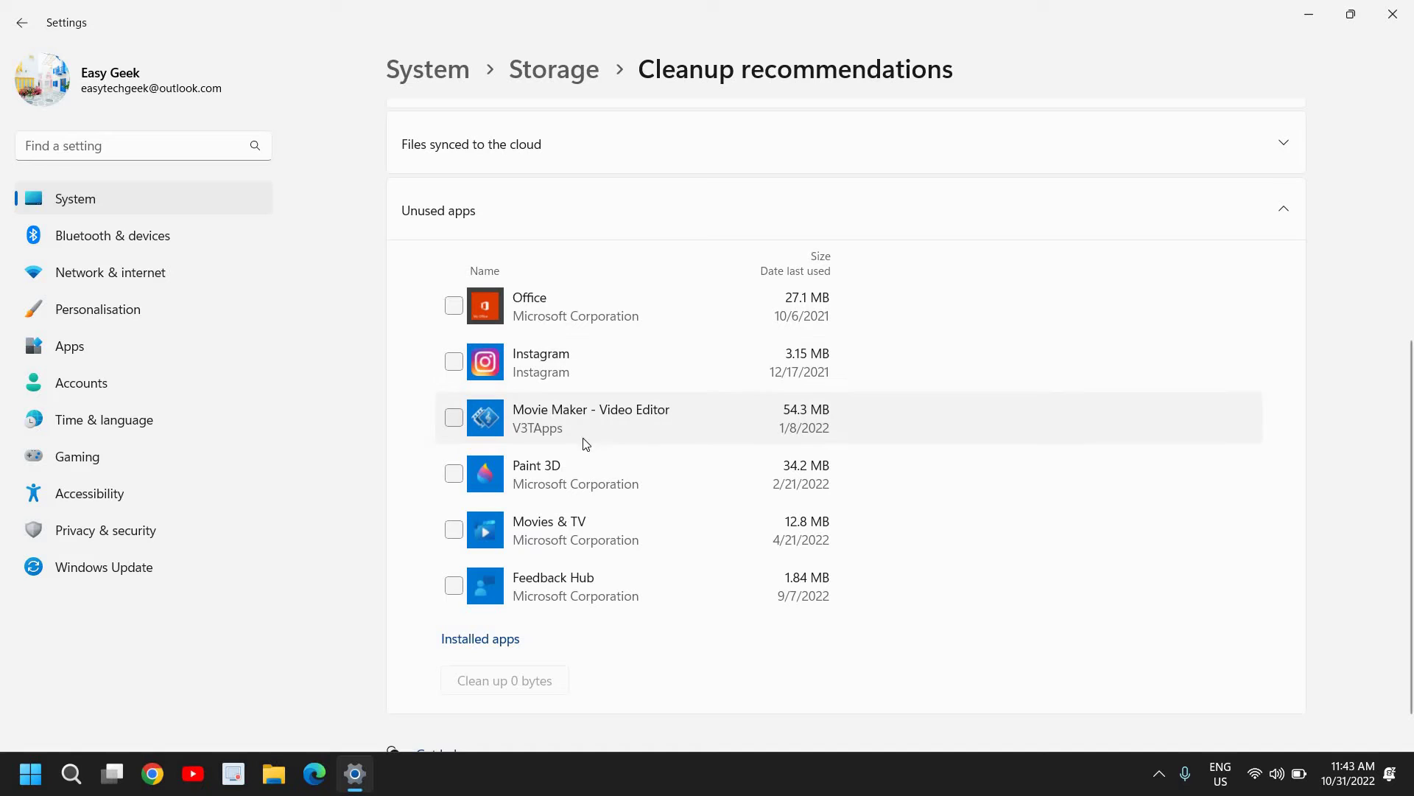
left_click(453, 362)
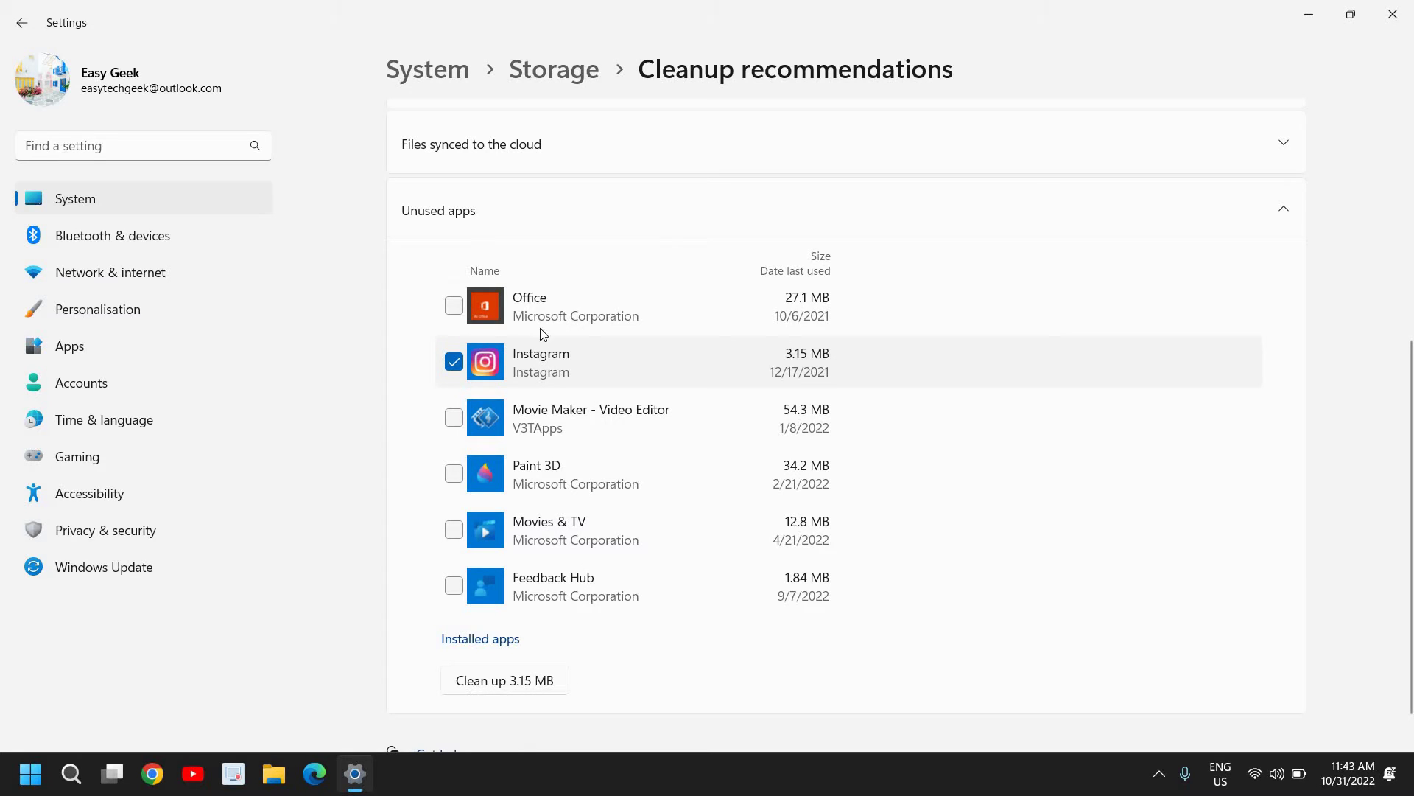
left_click(462, 364)
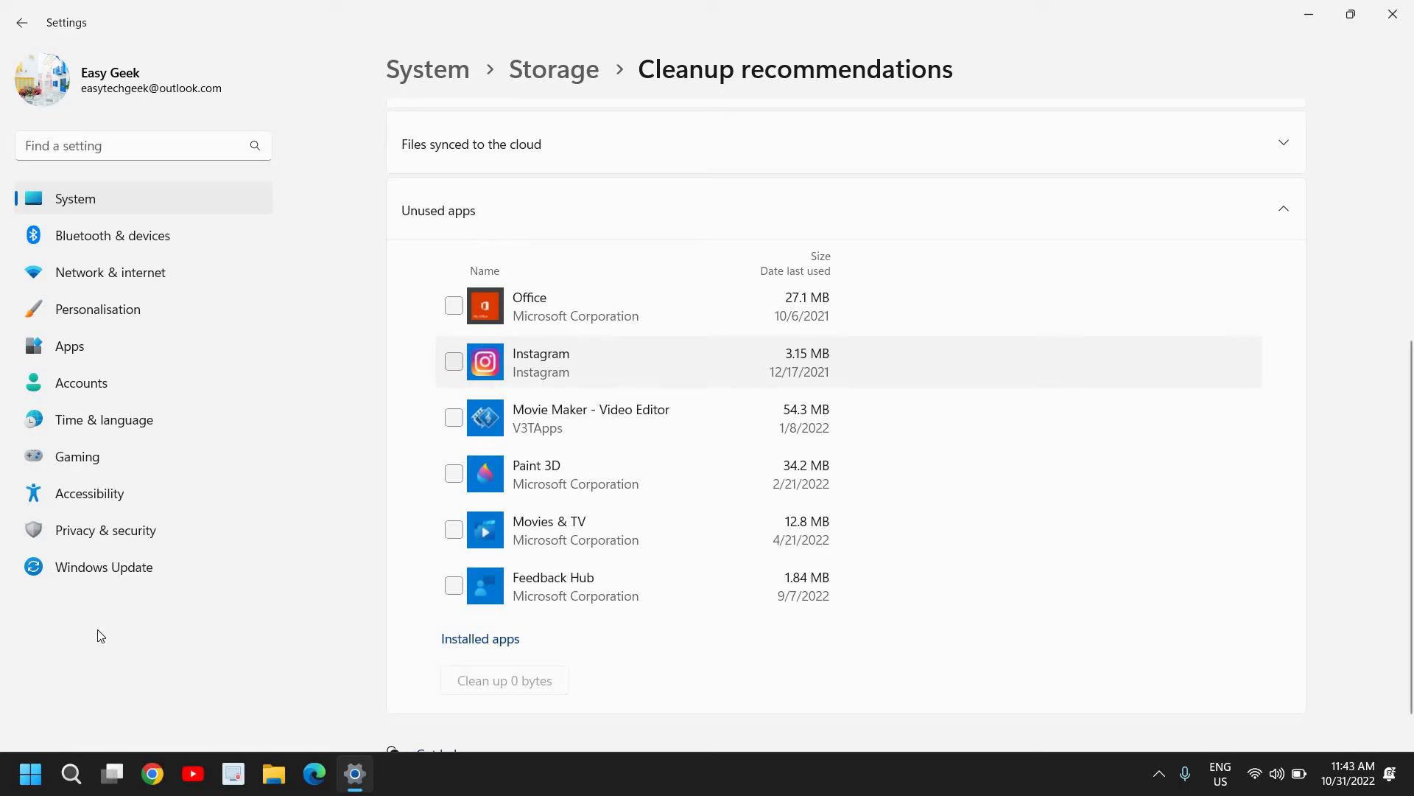
mouse_move(71, 781)
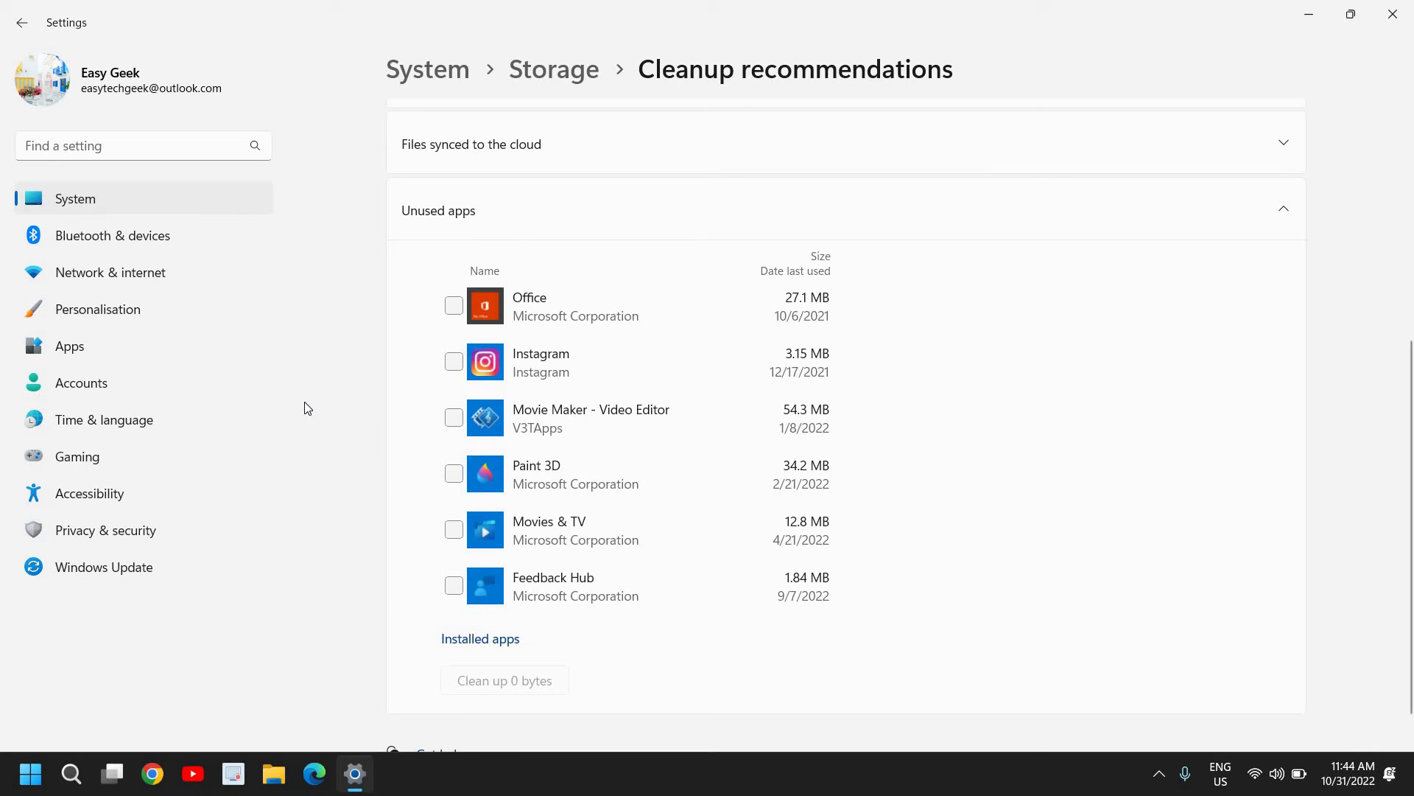
Step: Close Settings and launch Disk Cleanup by running cleanmgr
left_click(1392, 14)
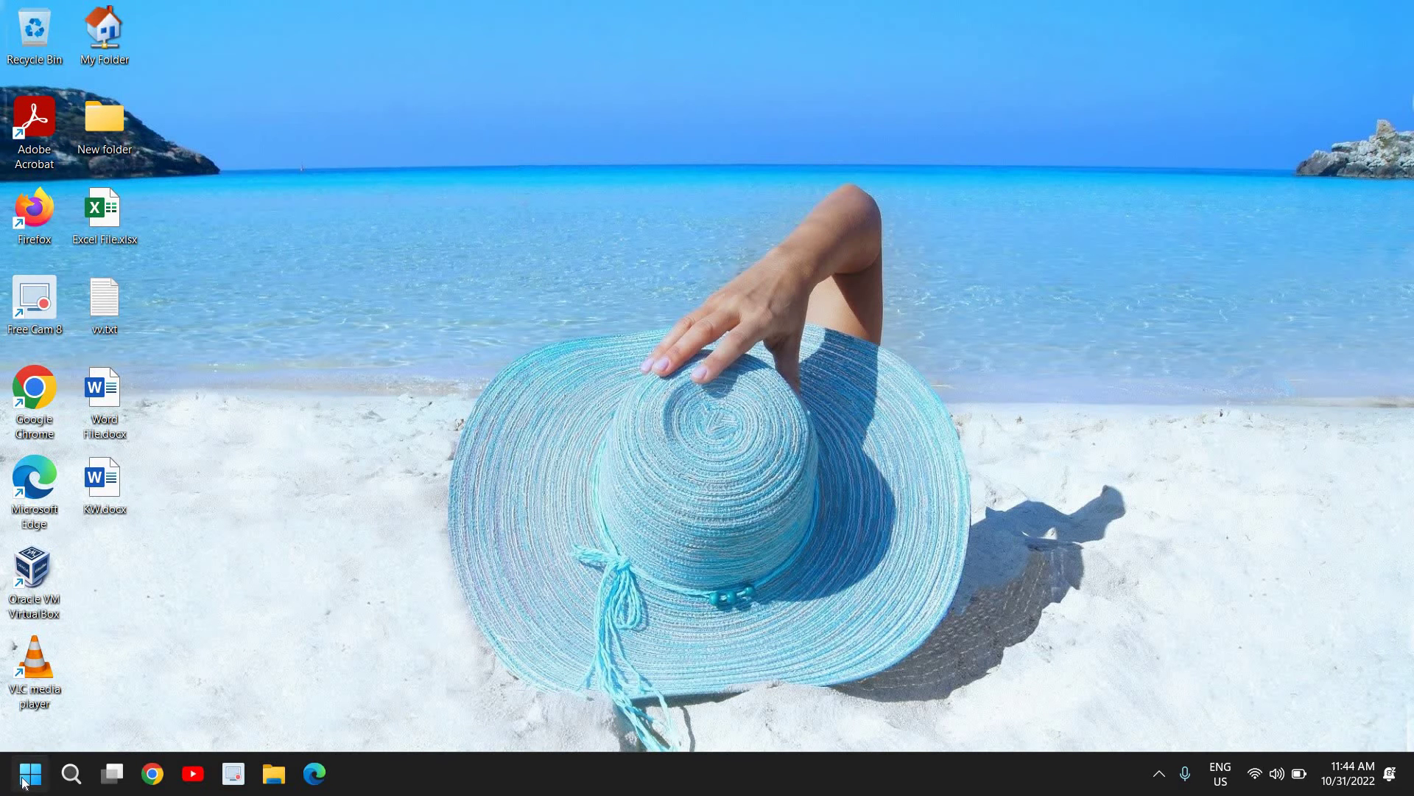
right_click(30, 773)
left_click(38, 671)
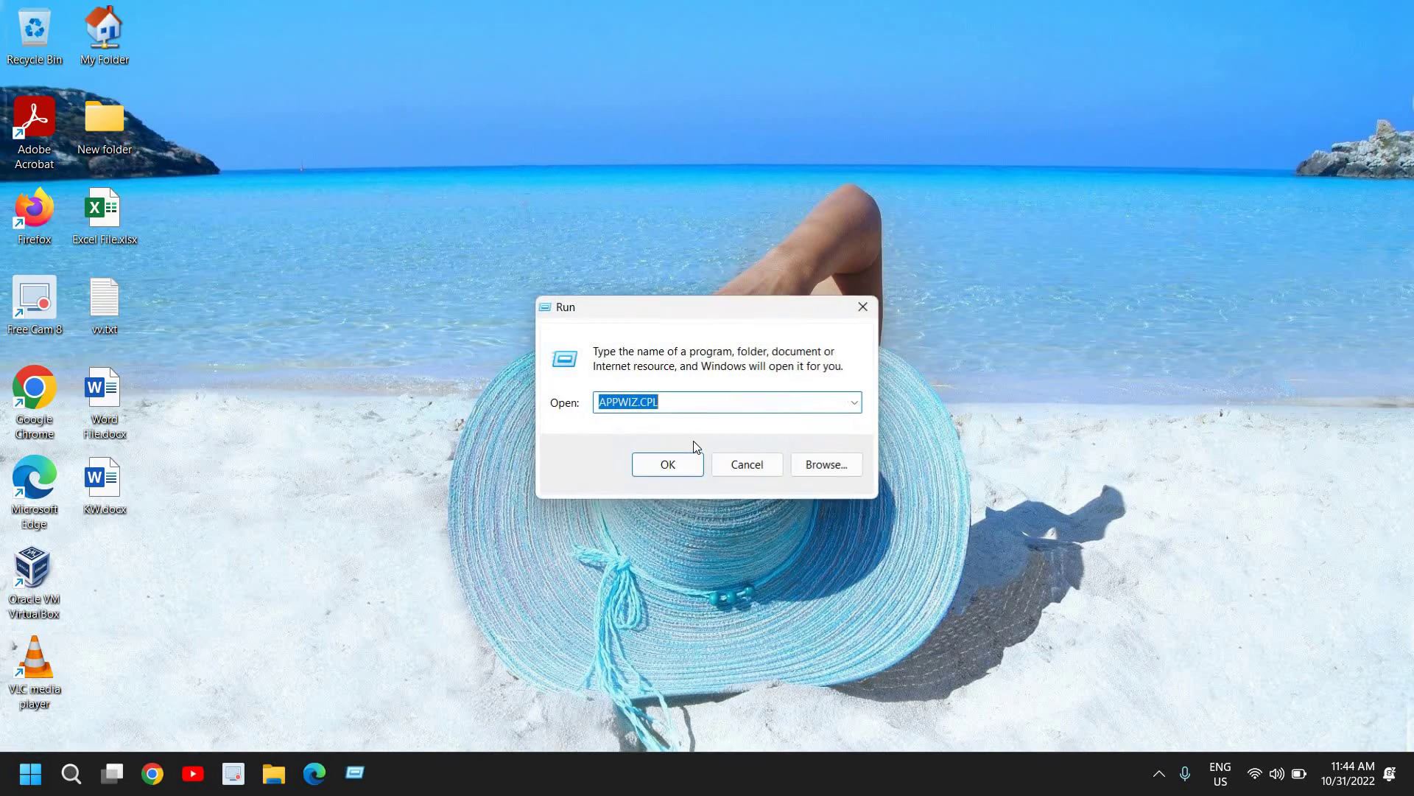
type("cle")
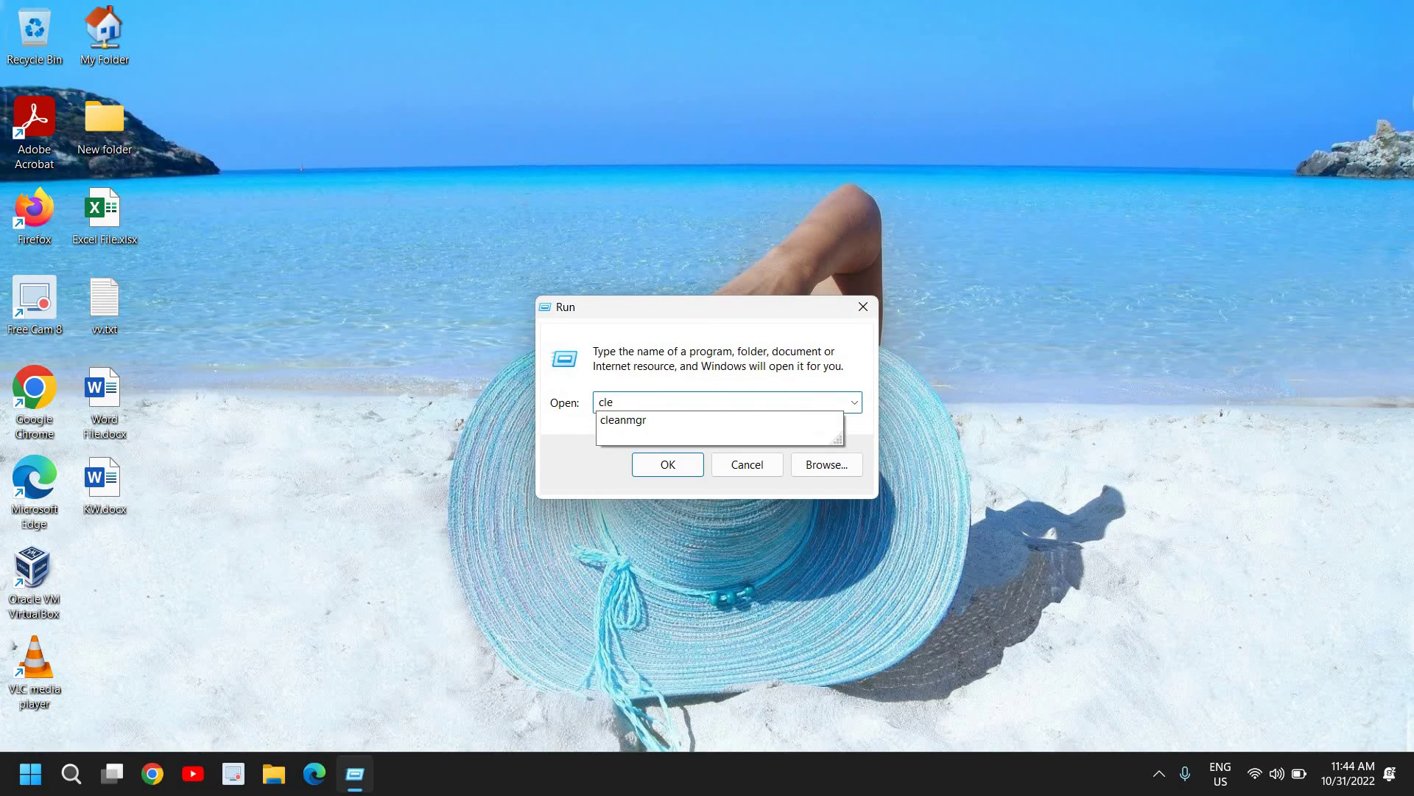
key("Down")
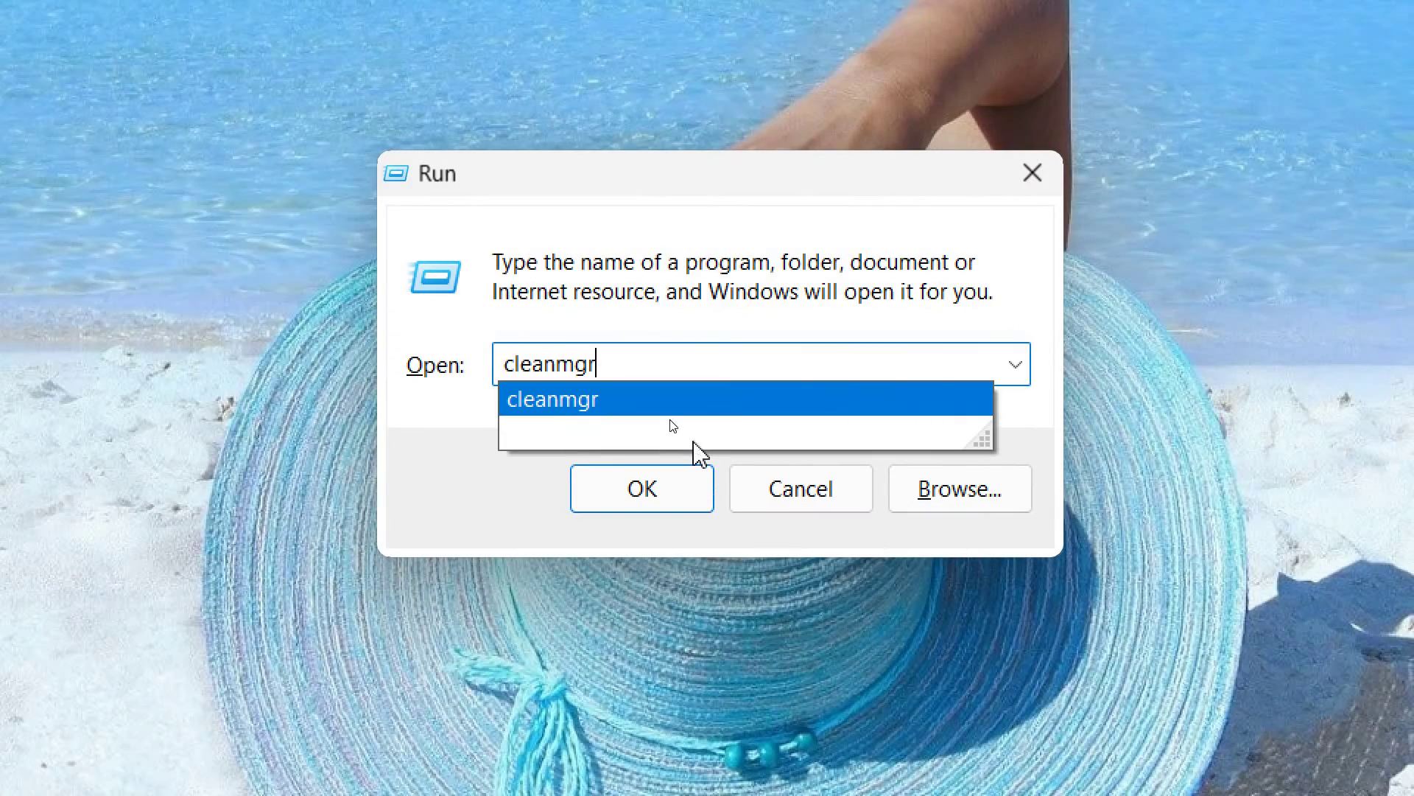
left_click(623, 488)
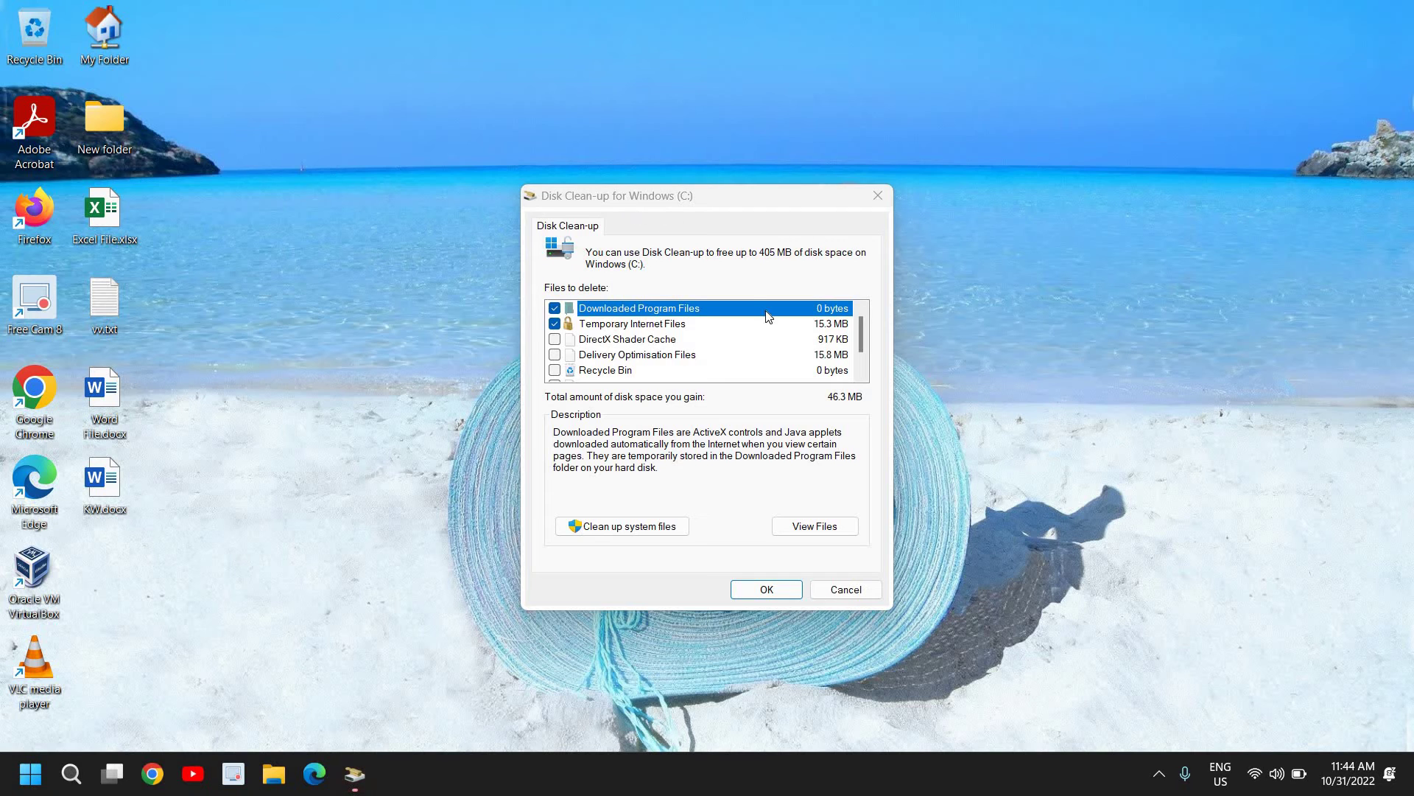
Step: Permanently delete DirectX Shader Cache, Delivery Optimisation Files, Recycle Bin and Temporary files
left_click(554, 339)
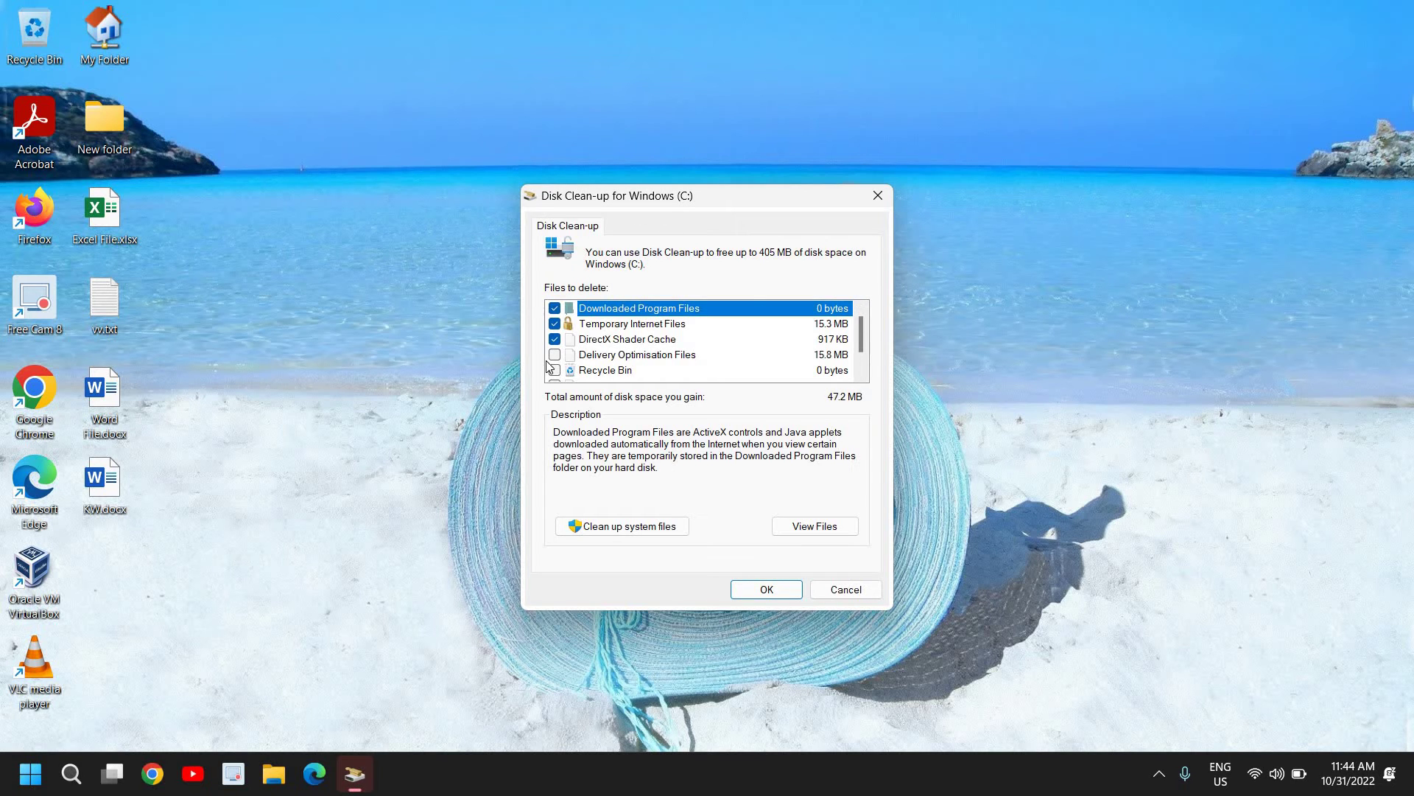
left_click(555, 355)
left_click(556, 369)
scroll(560, 365, "down", 1)
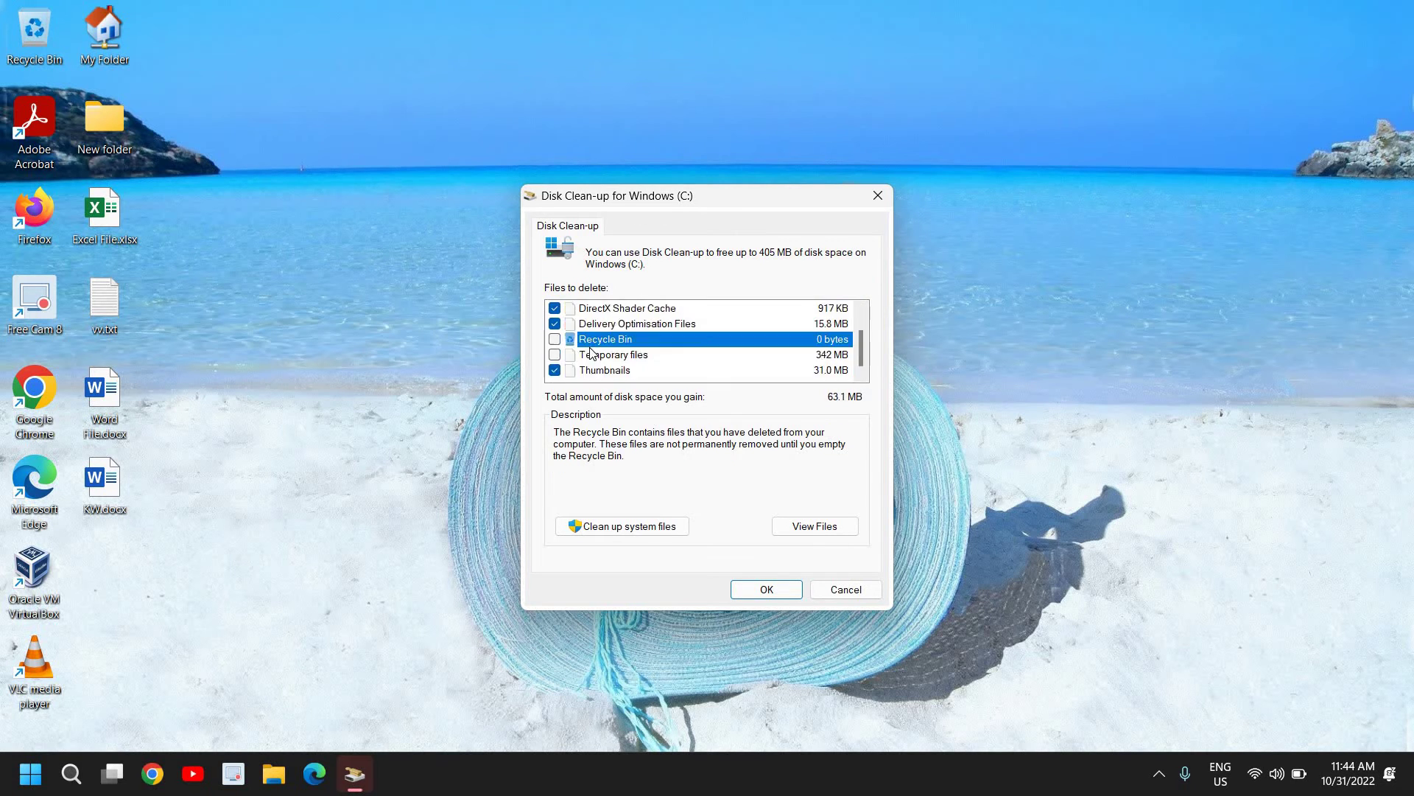
left_click(556, 356)
left_click(769, 594)
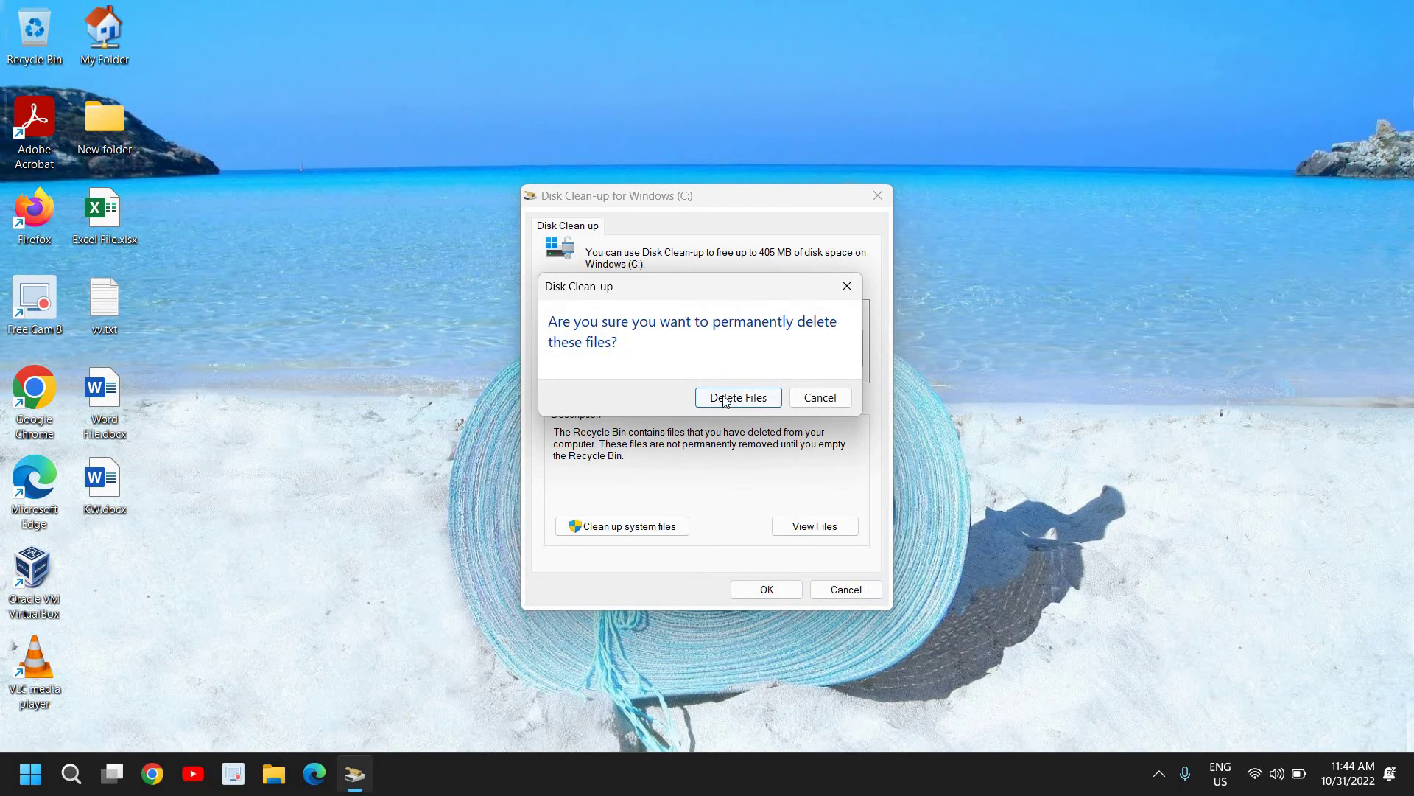
left_click(725, 398)
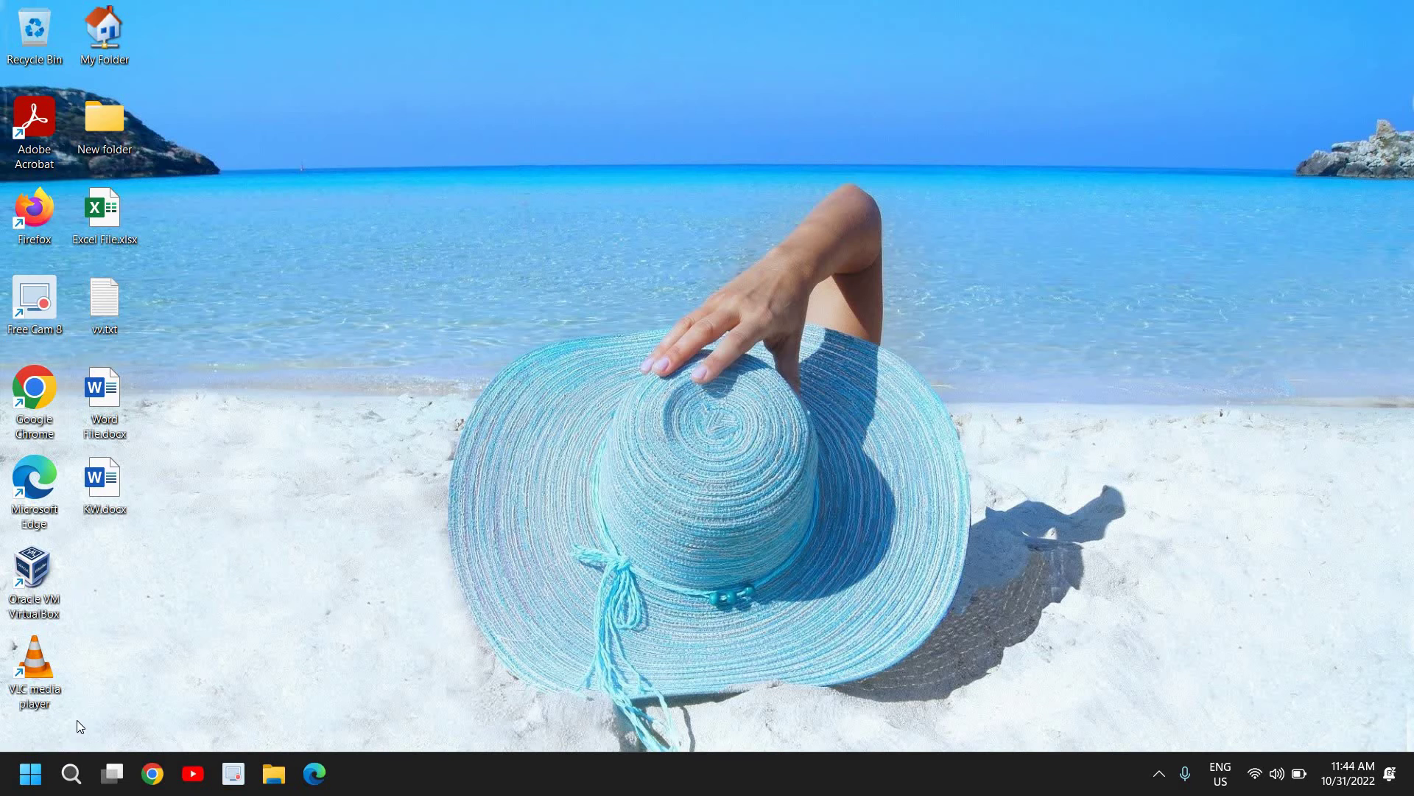
Step: Open the C:\Windows\Temp folder by running 'temp', granting access permission
right_click(30, 778)
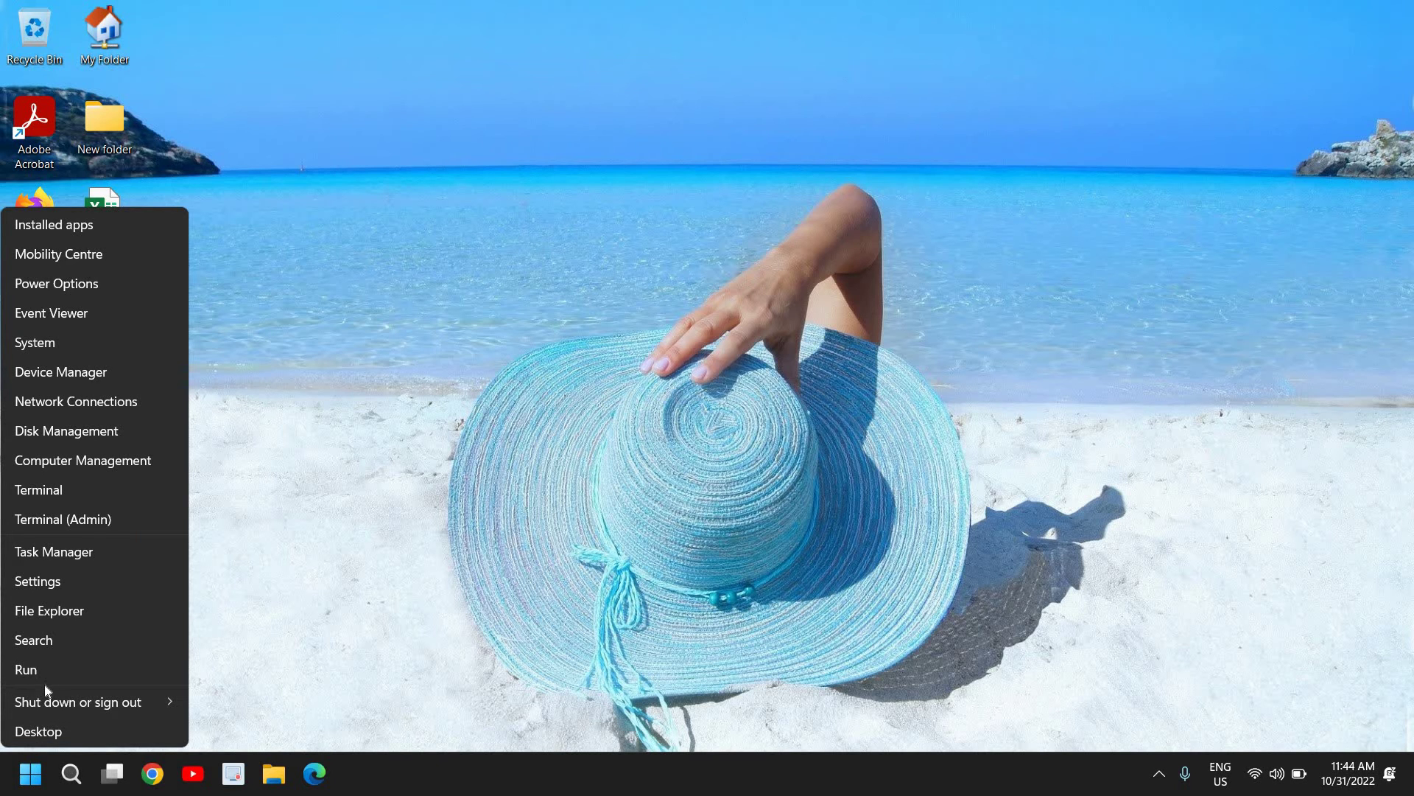
left_click(59, 666)
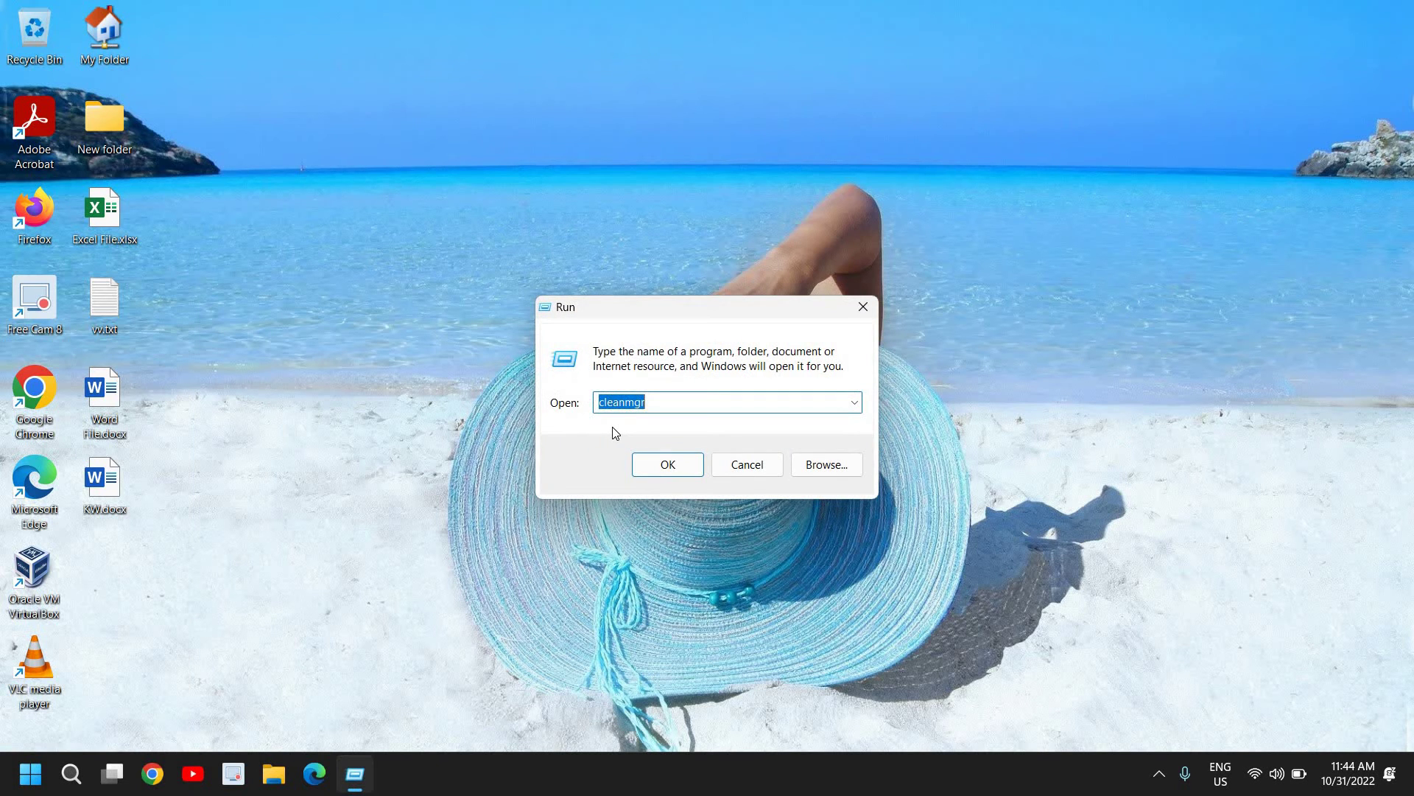
type("temp")
key("Return")
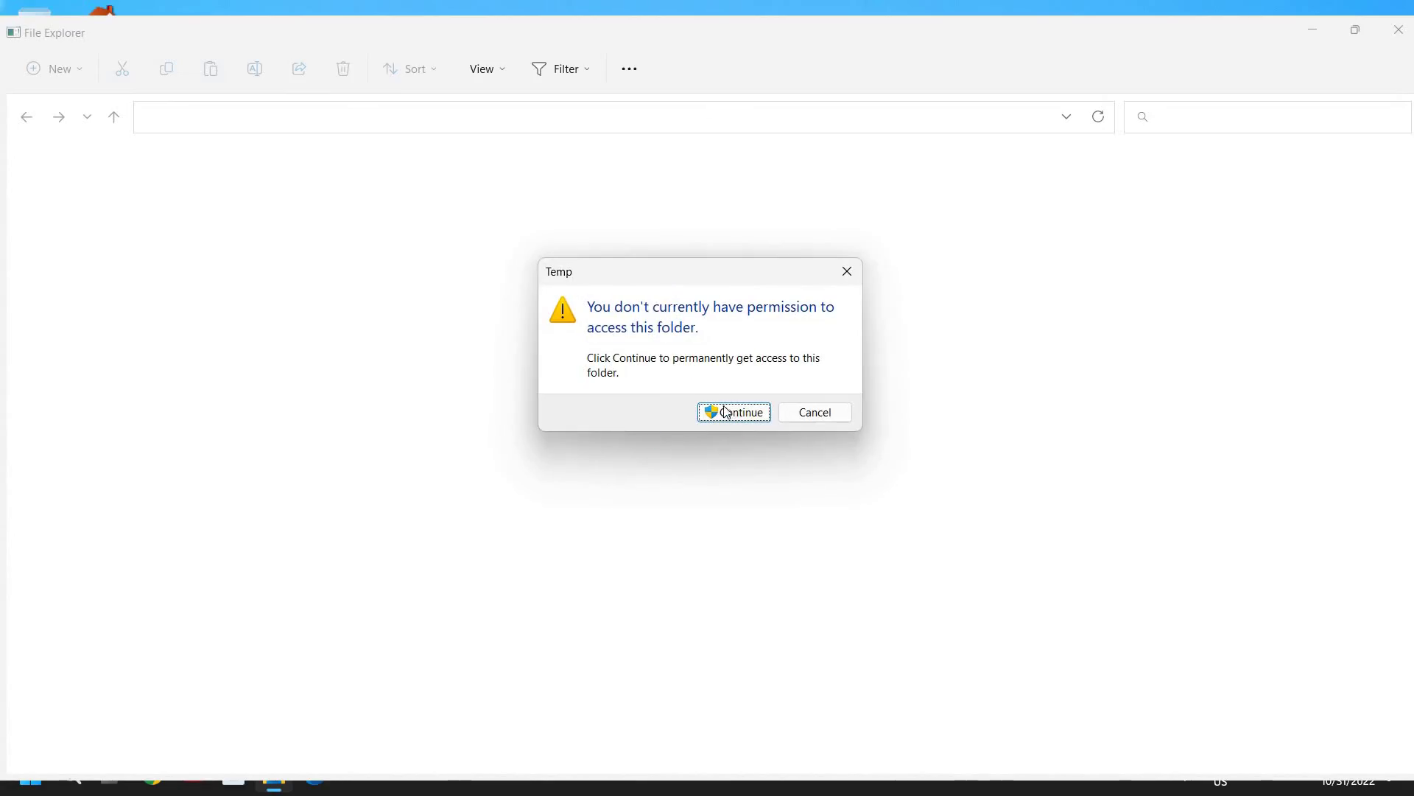
left_click(725, 410)
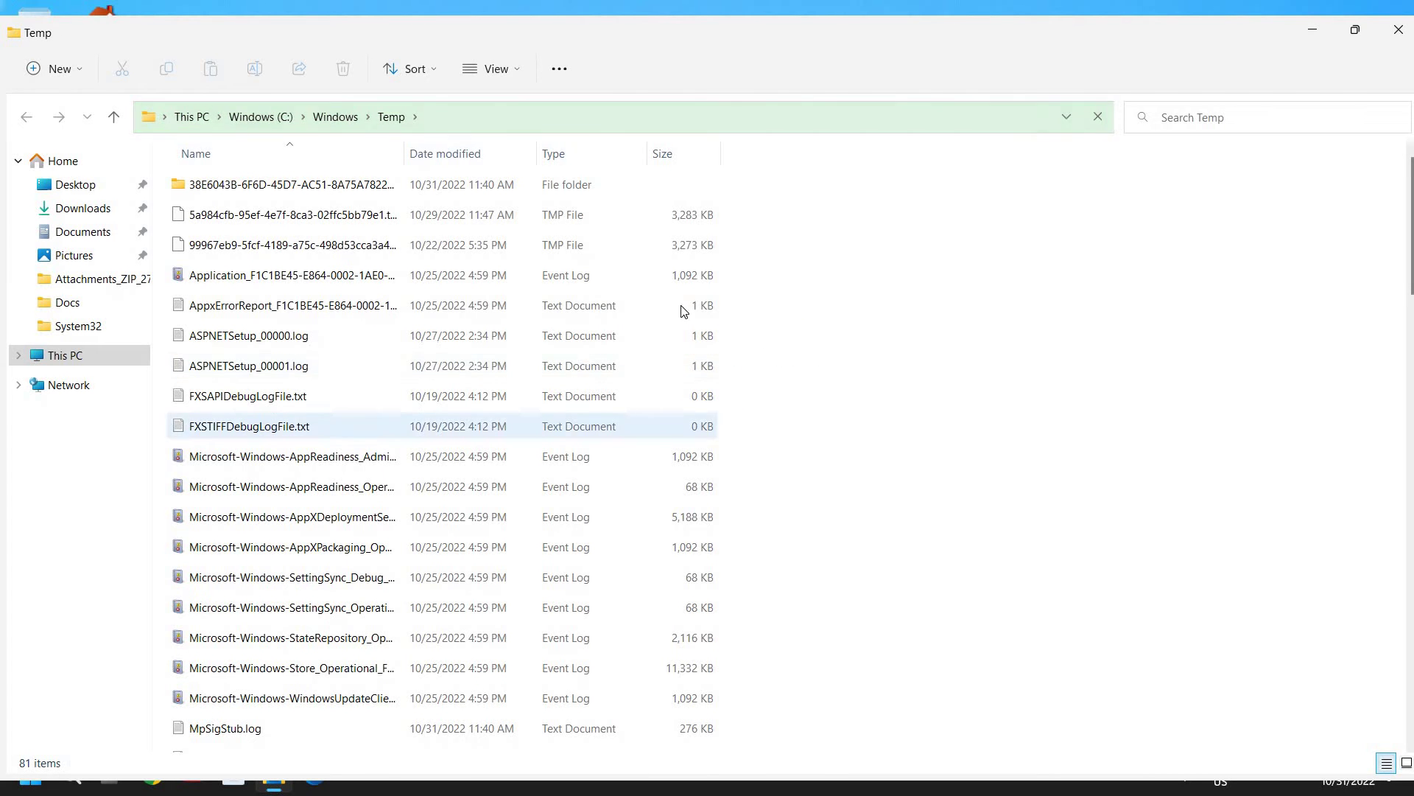
scroll(543, 404, "down", 8)
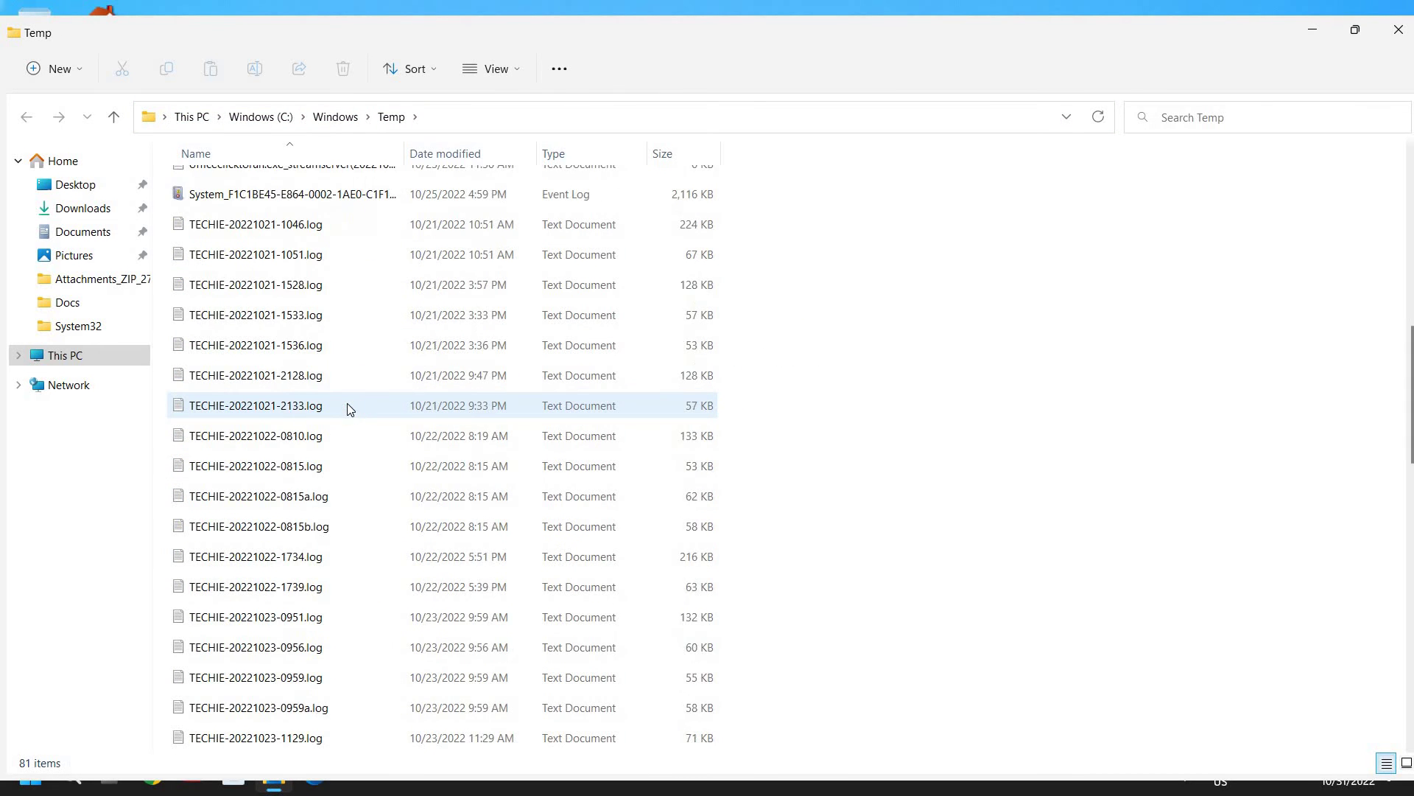
scroll(346, 405, "up", 8)
Step: Permanently delete all 81 items, skipping in-use files for all, then close the folder
key("ctrl+a")
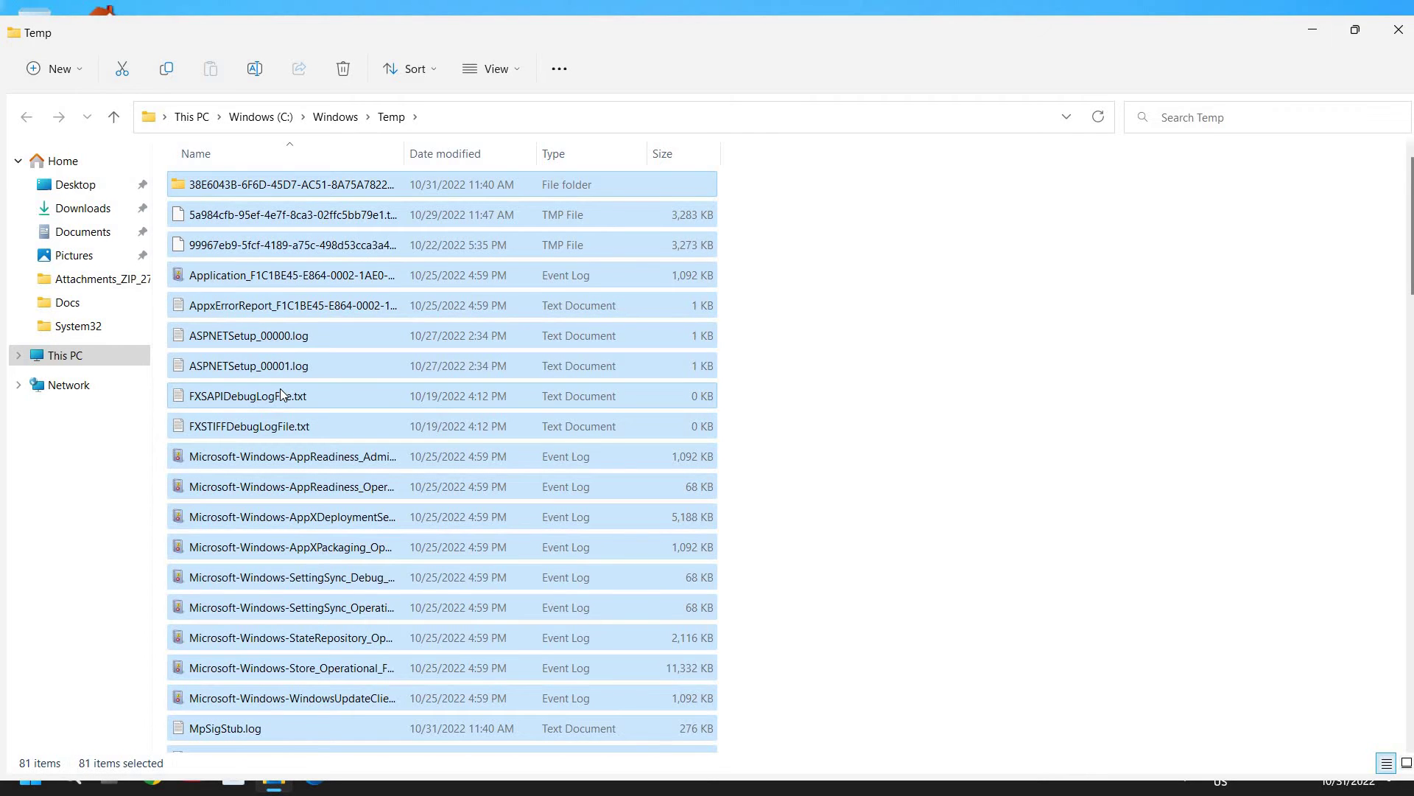
key("shift+Delete")
key("Return")
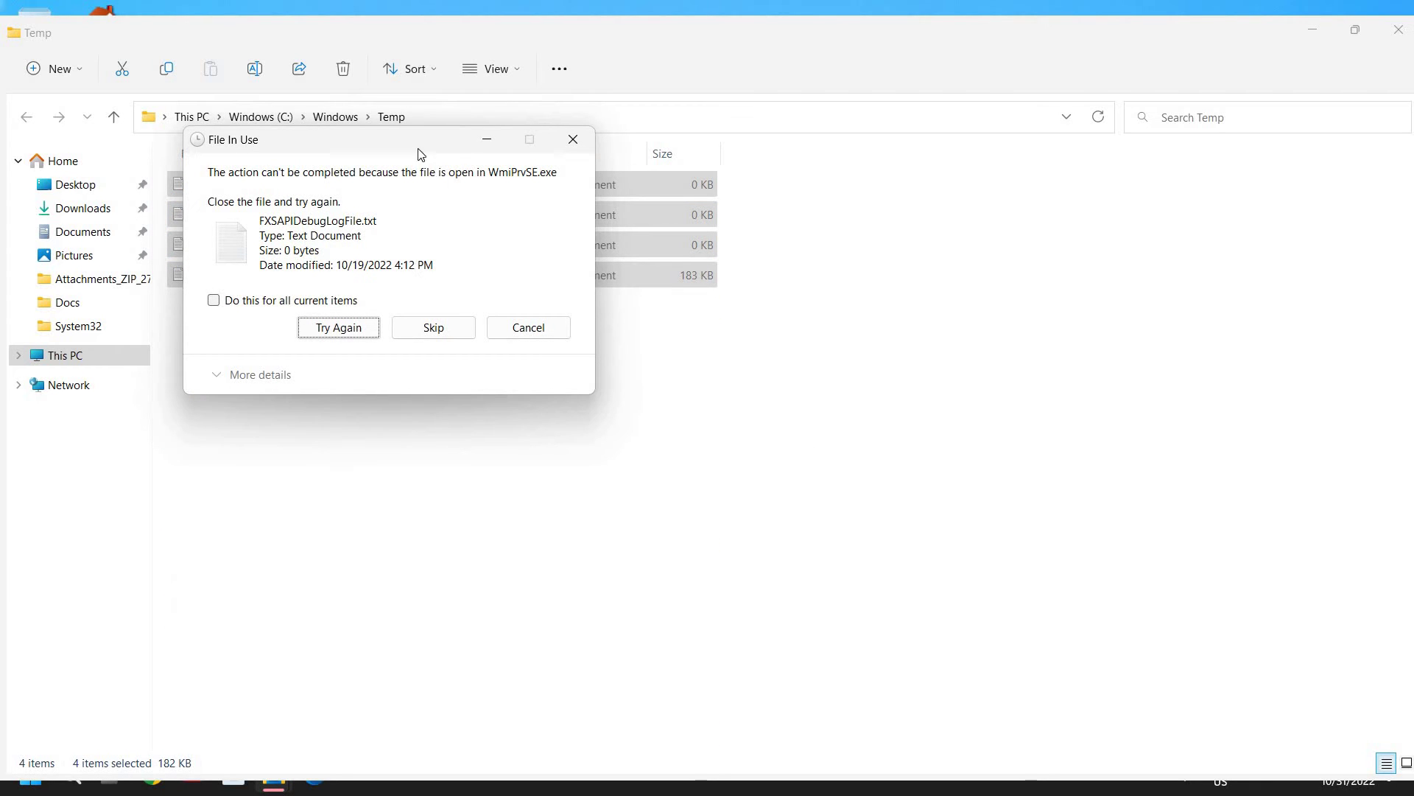
left_click(214, 301)
left_click(436, 331)
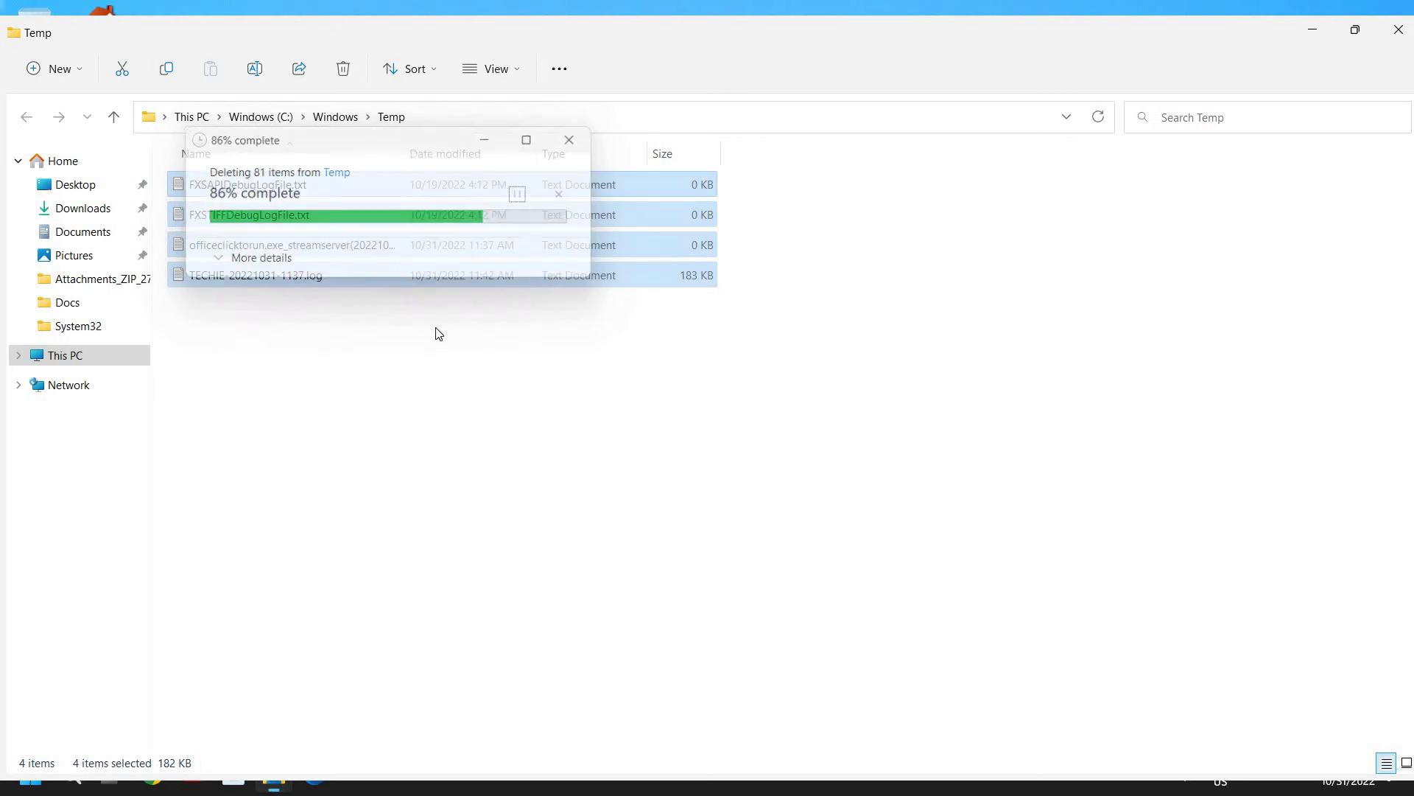
left_click(1398, 29)
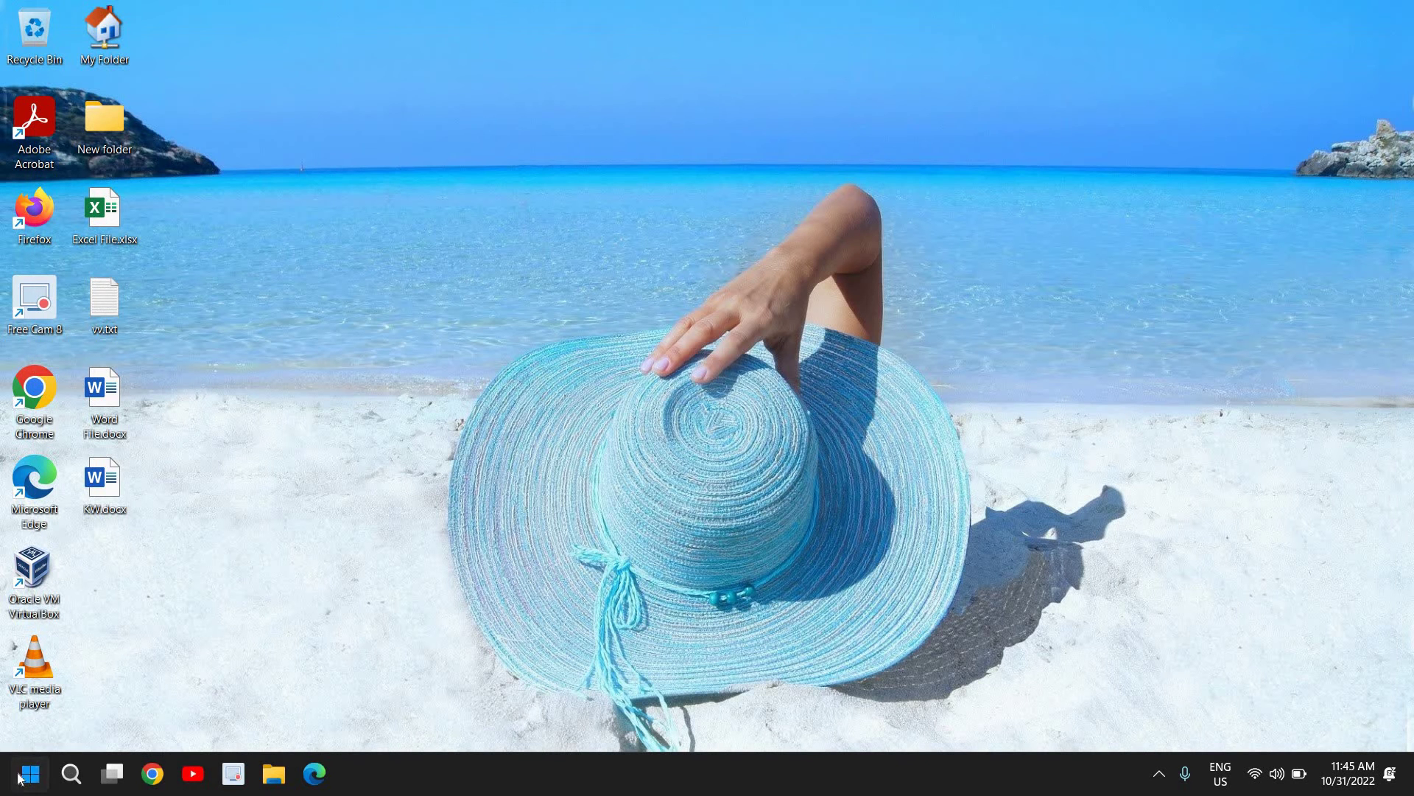
Step: Open the %temp% folder from the Run box in a maximized window
right_click(18, 784)
left_click(38, 672)
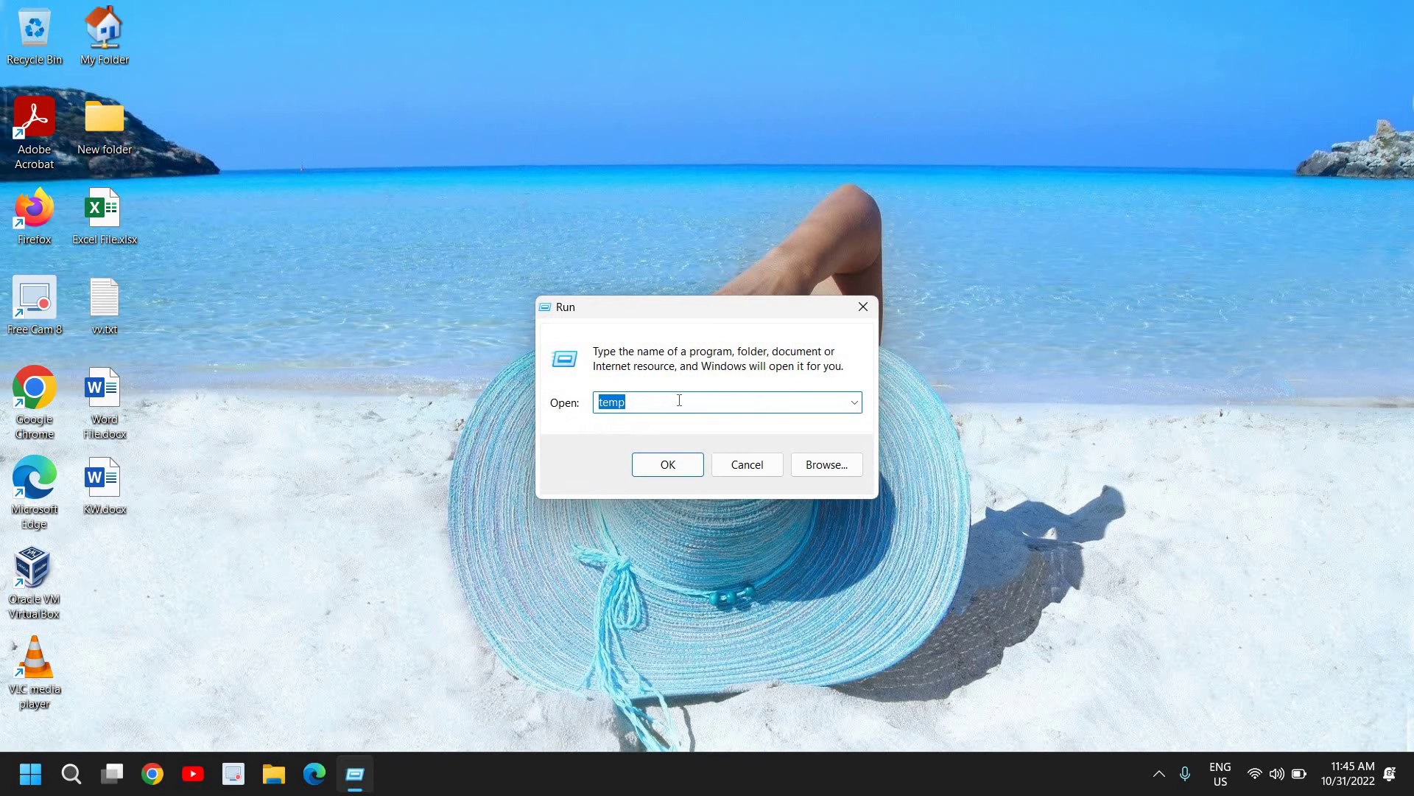
left_click(637, 408)
type("%temp")
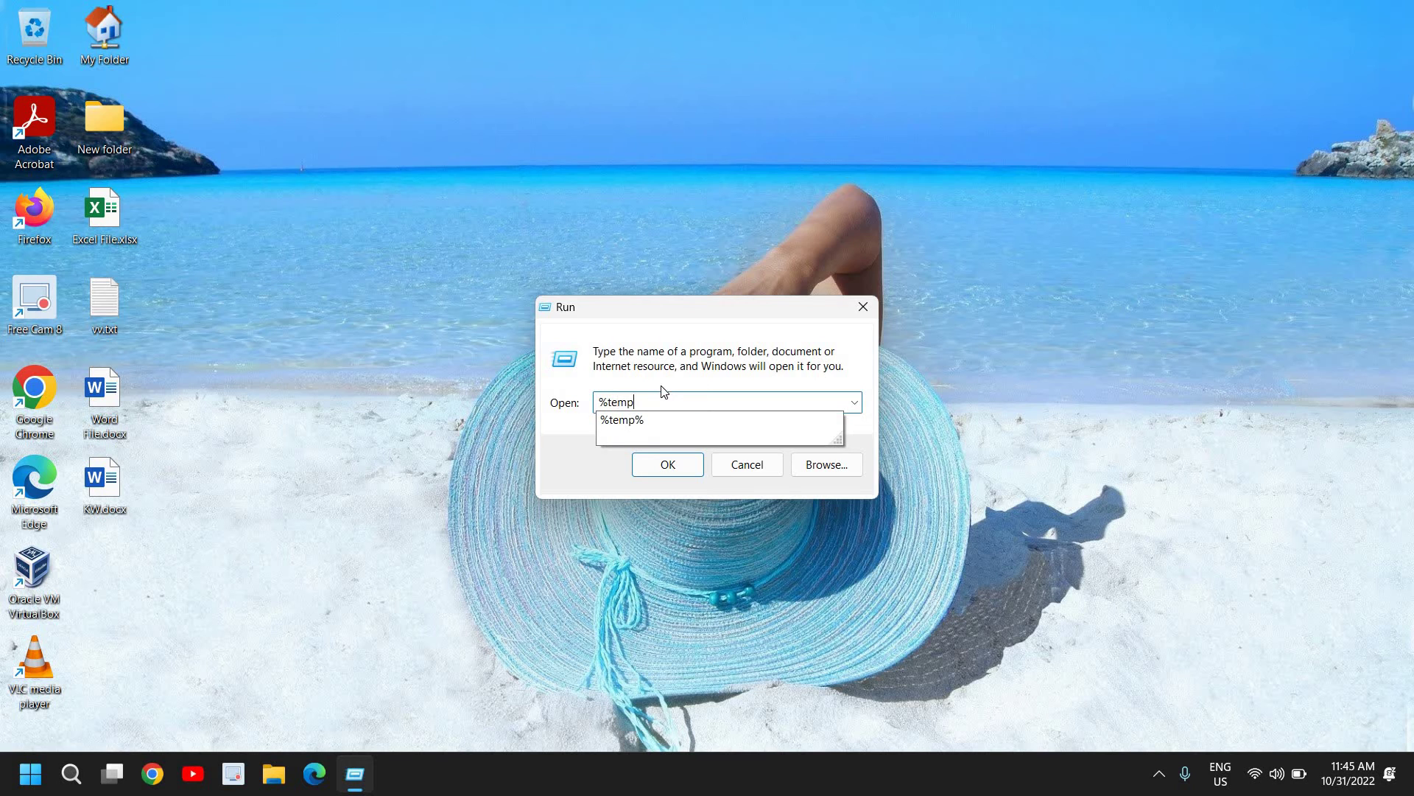
type("%")
left_click(669, 464)
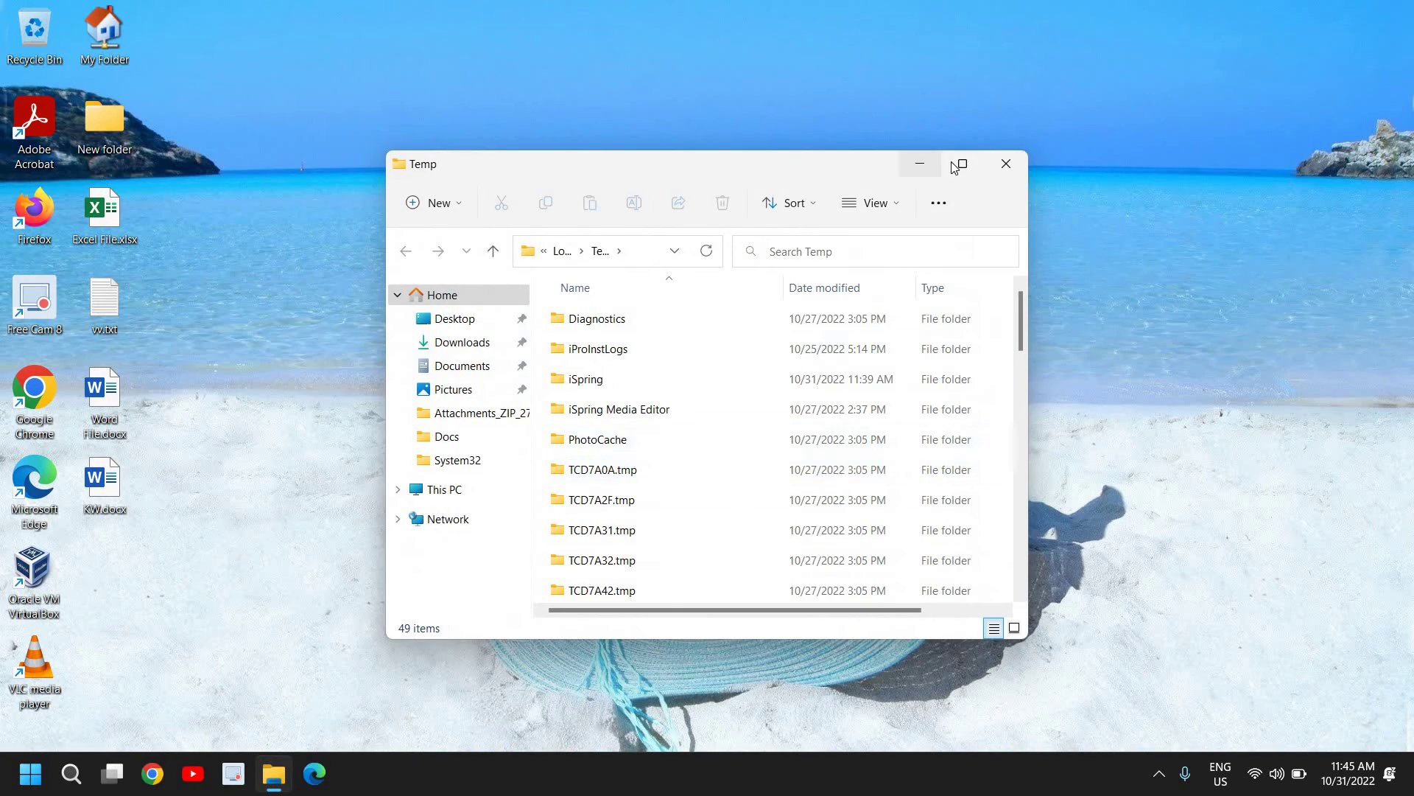
left_click(958, 165)
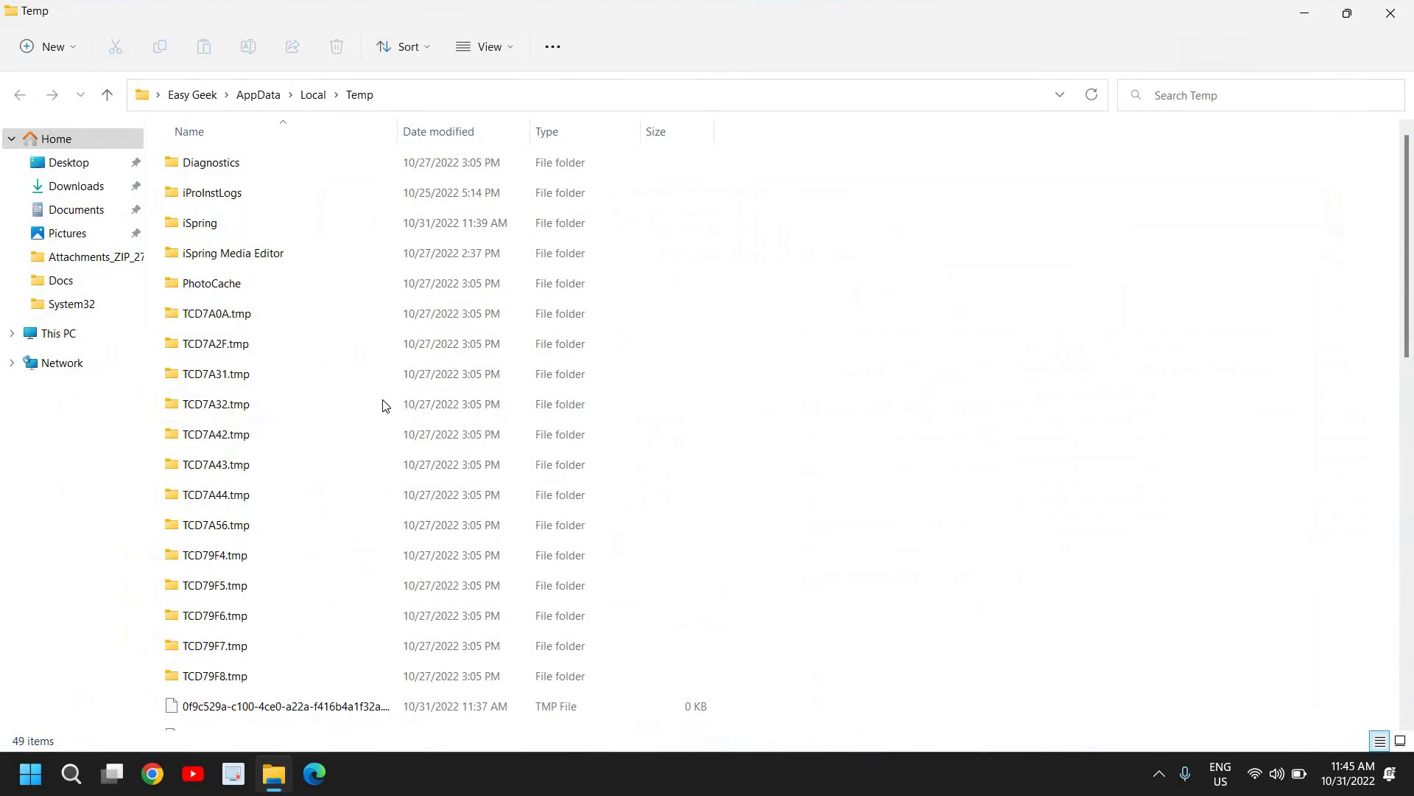
scroll(316, 442, "down", 7)
Step: Permanently delete all 49 items, skipping the five in-use ones, and close the folder
key("ctrl+a")
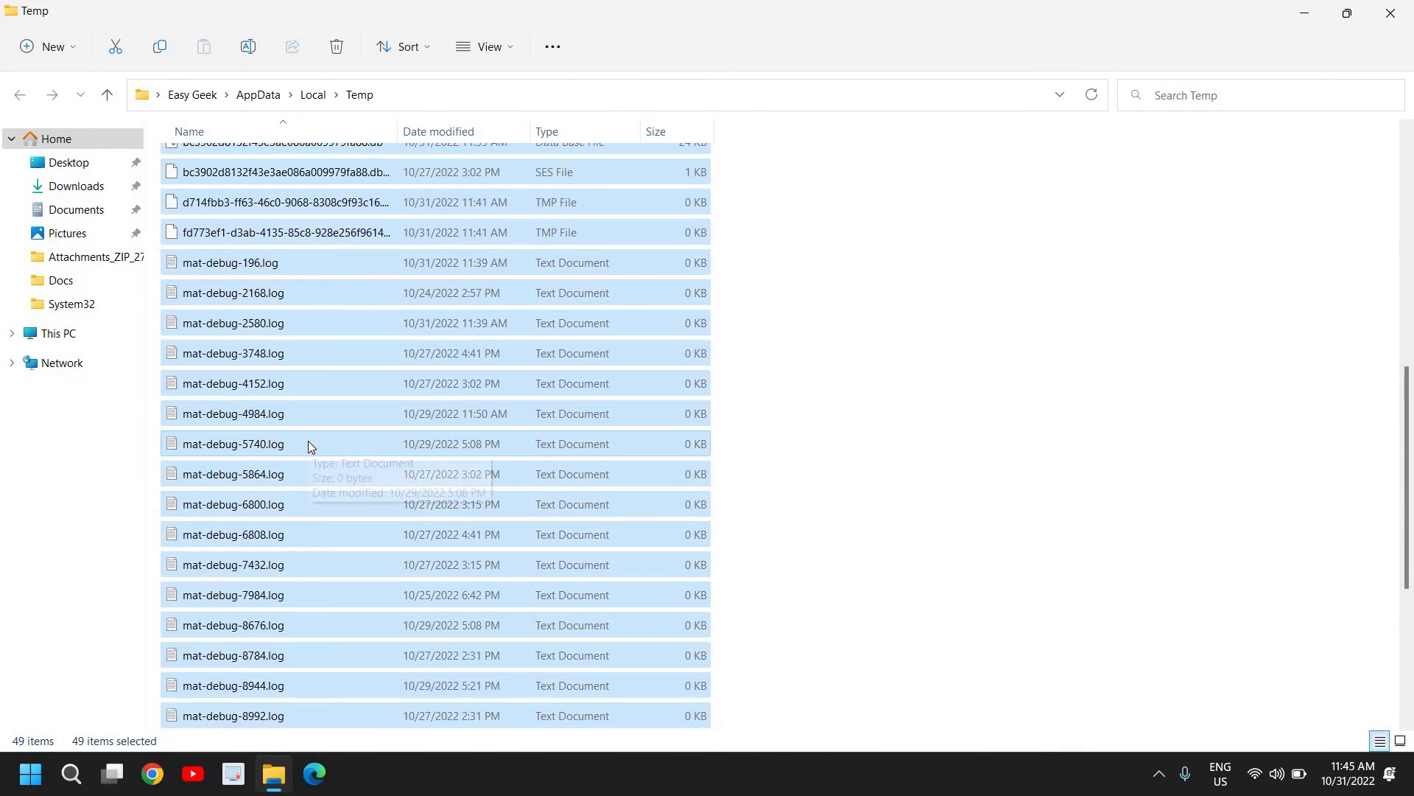
scroll(308, 441, "up", 7)
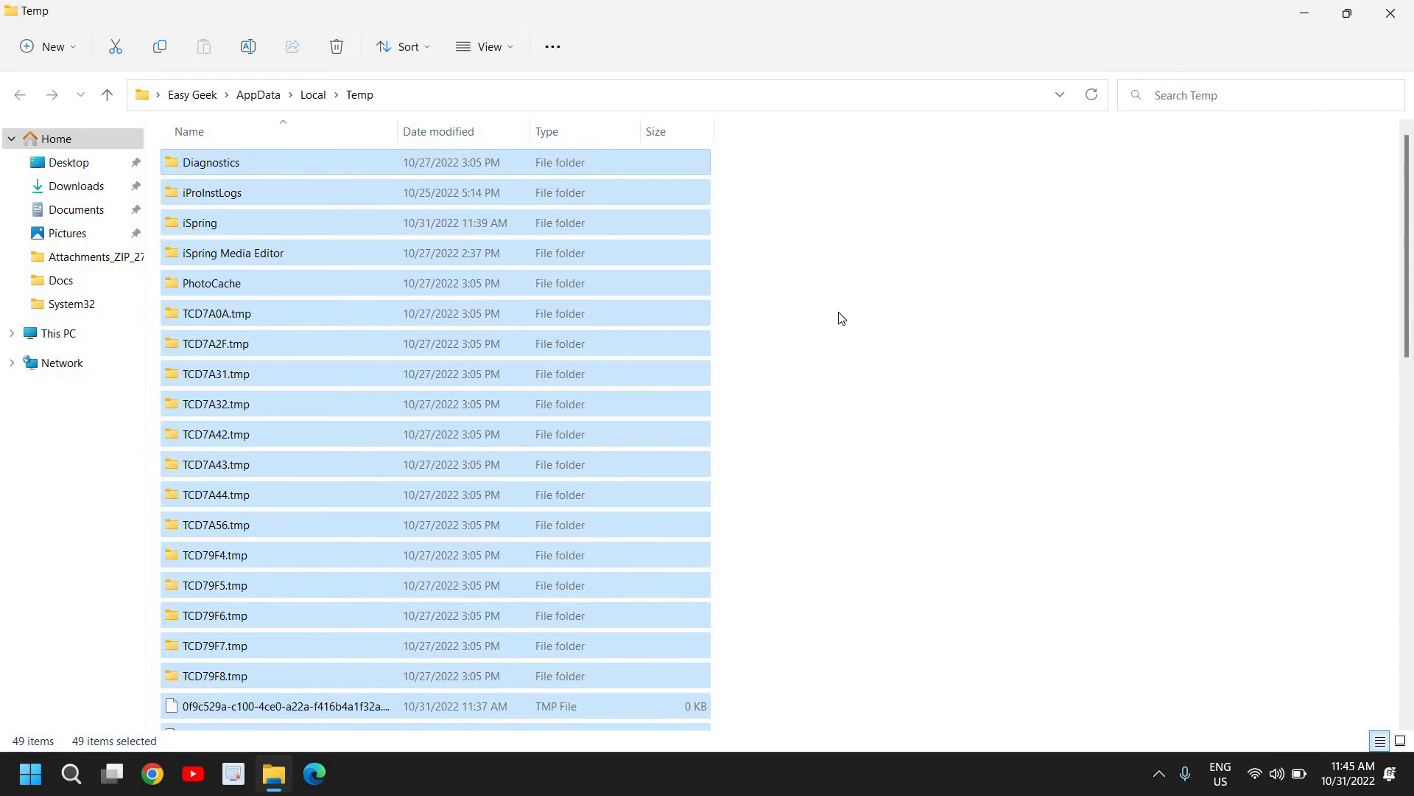
key("shift+Delete")
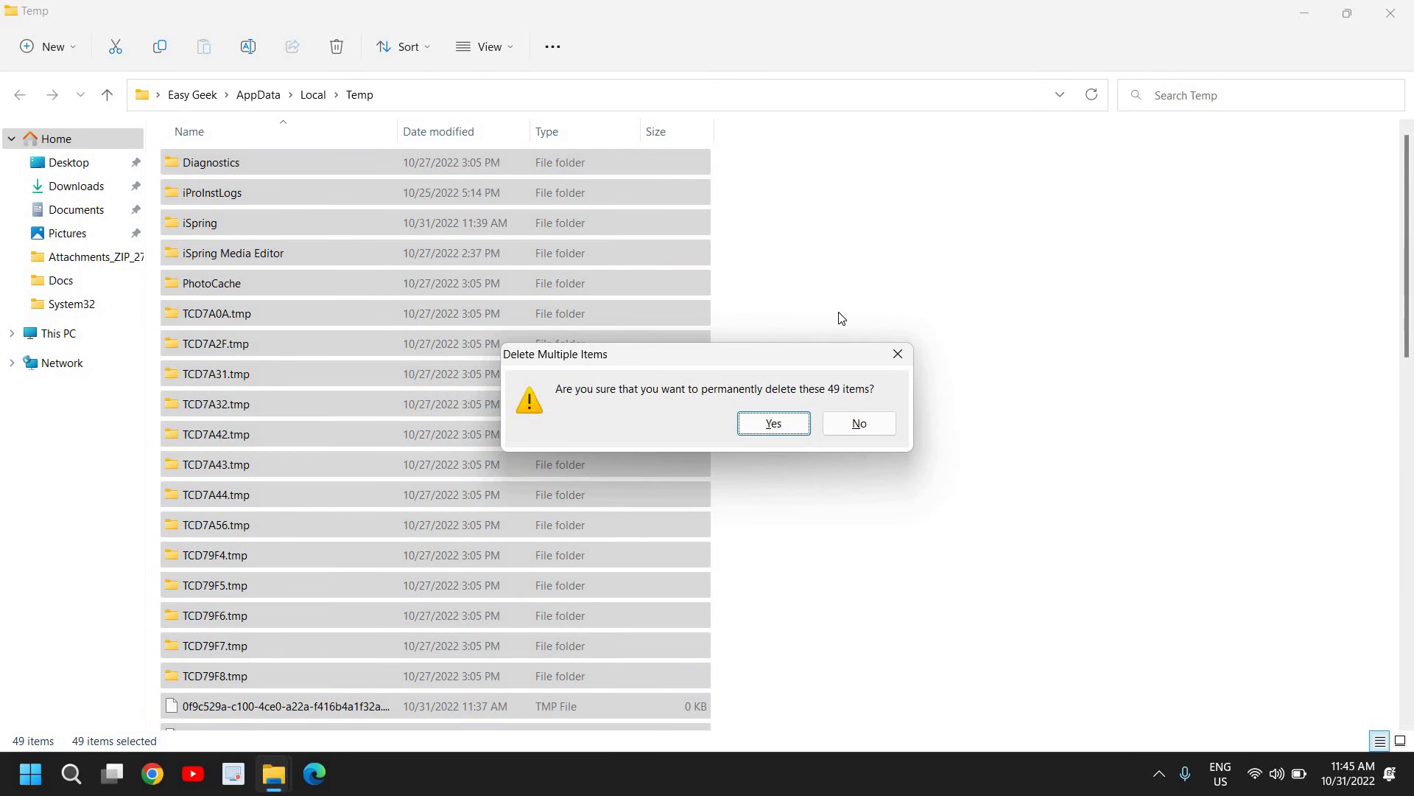
key("Return")
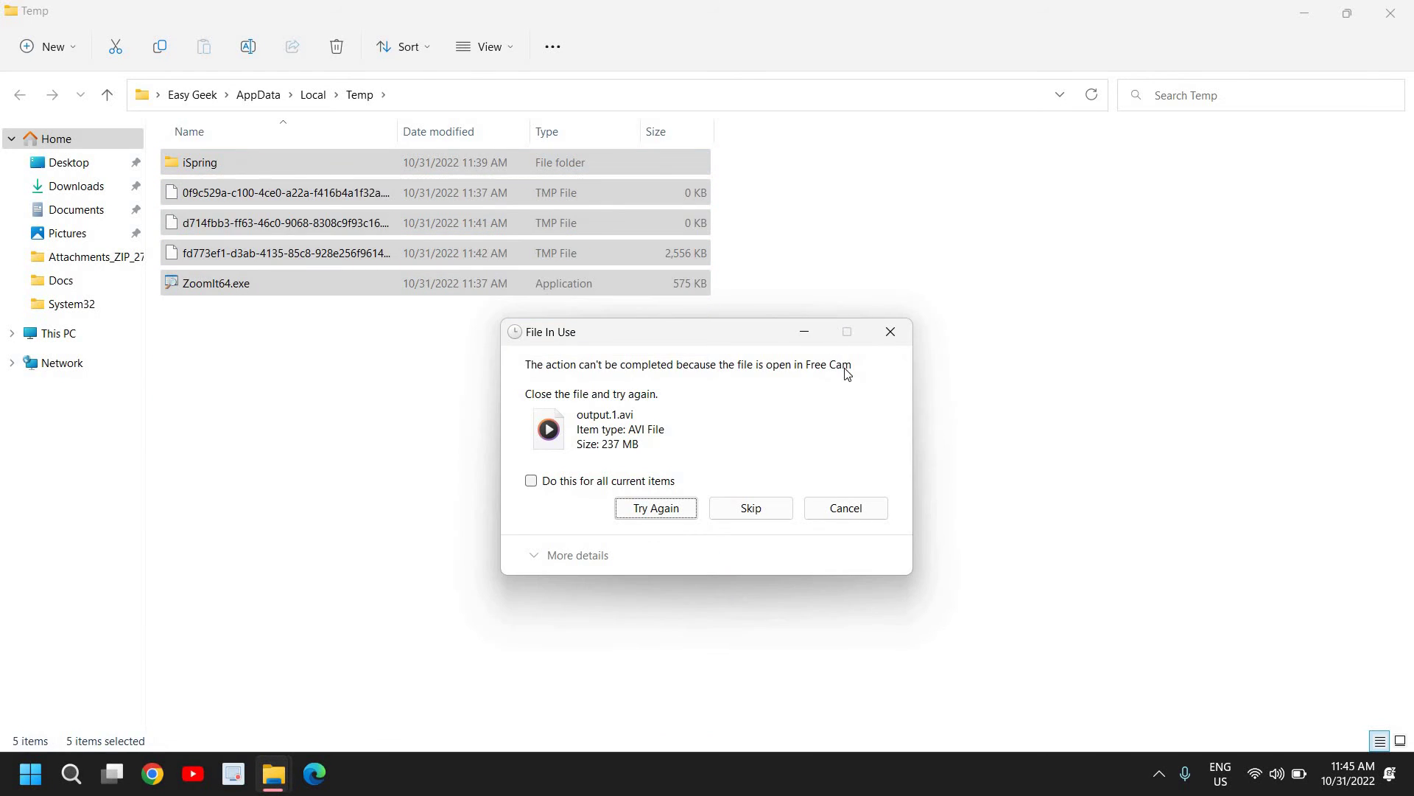
left_click(531, 483)
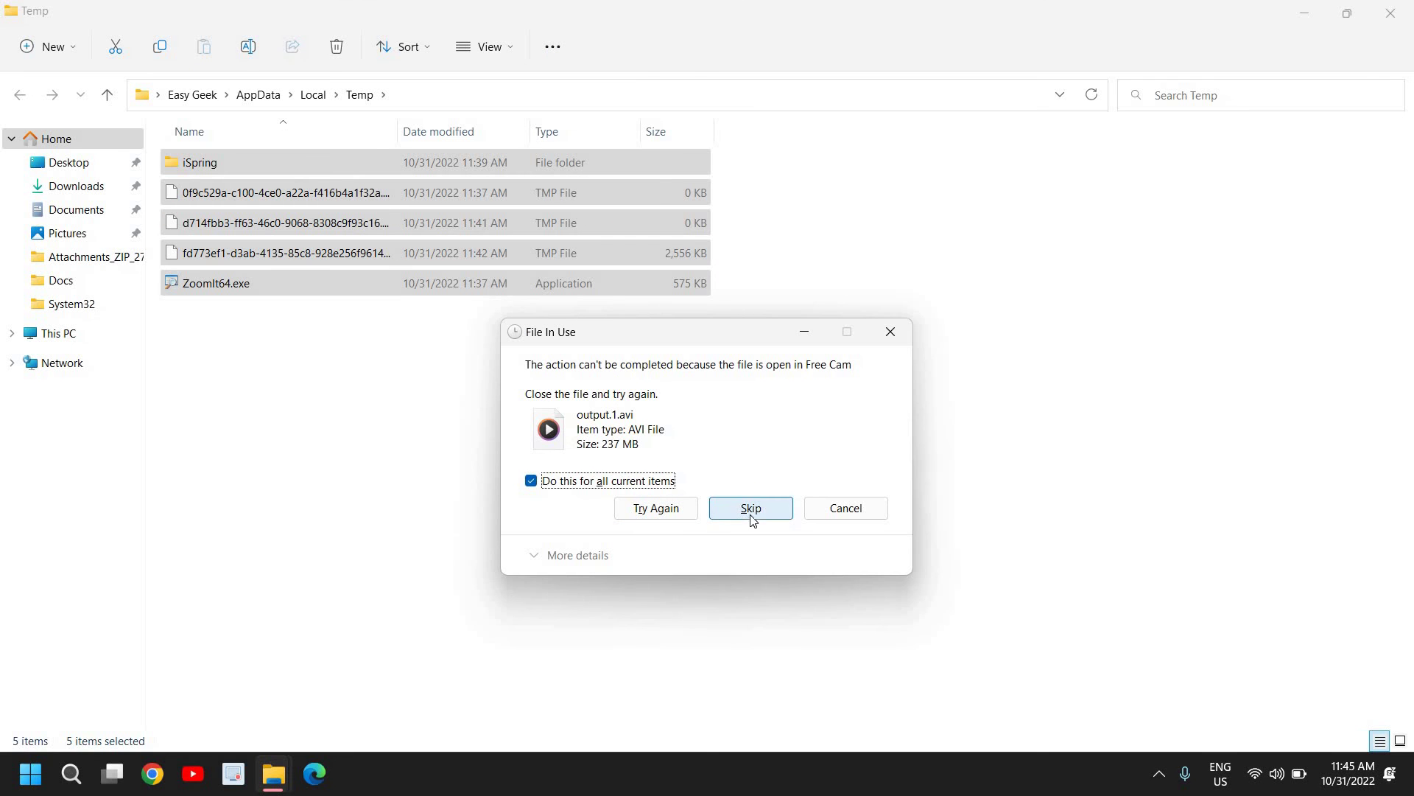
left_click(751, 515)
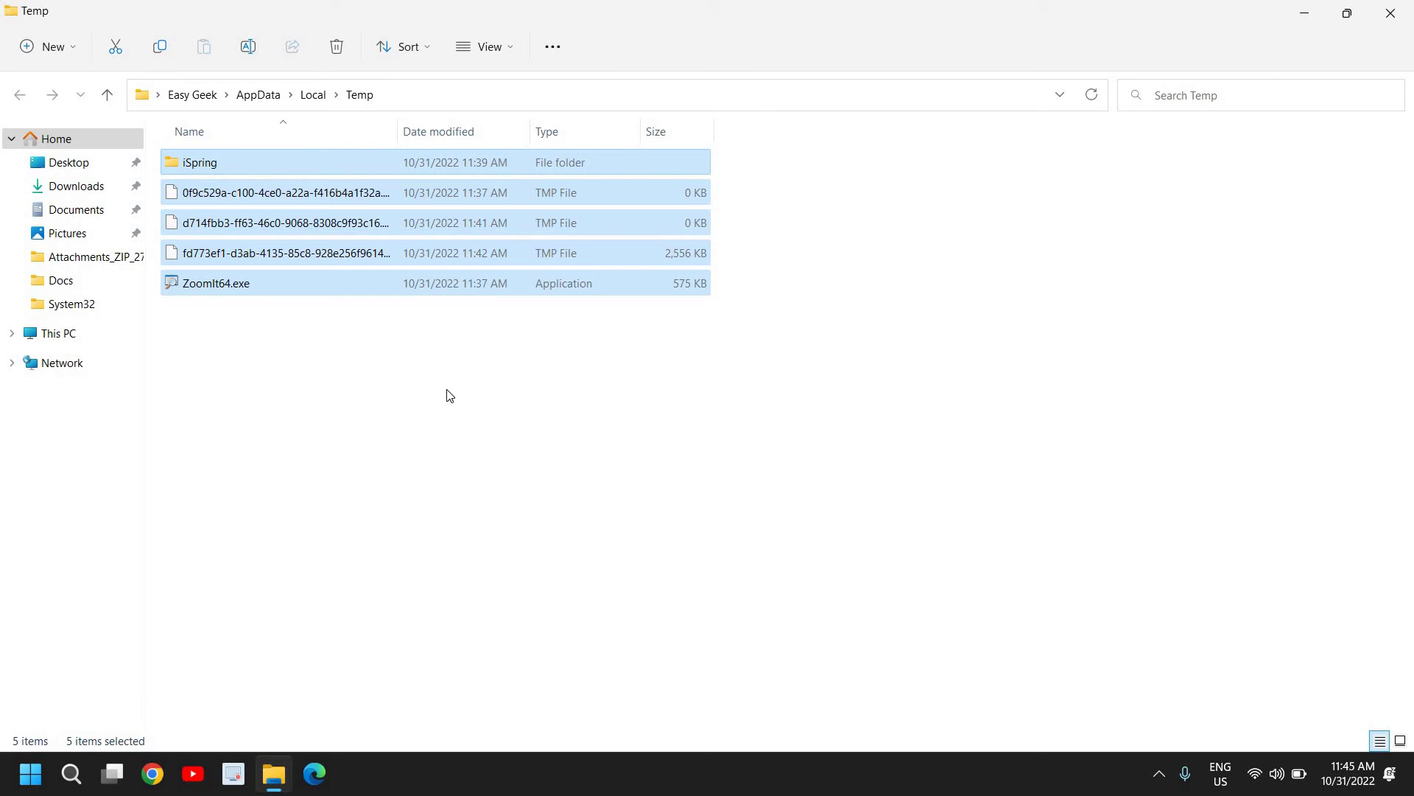
left_click(275, 360)
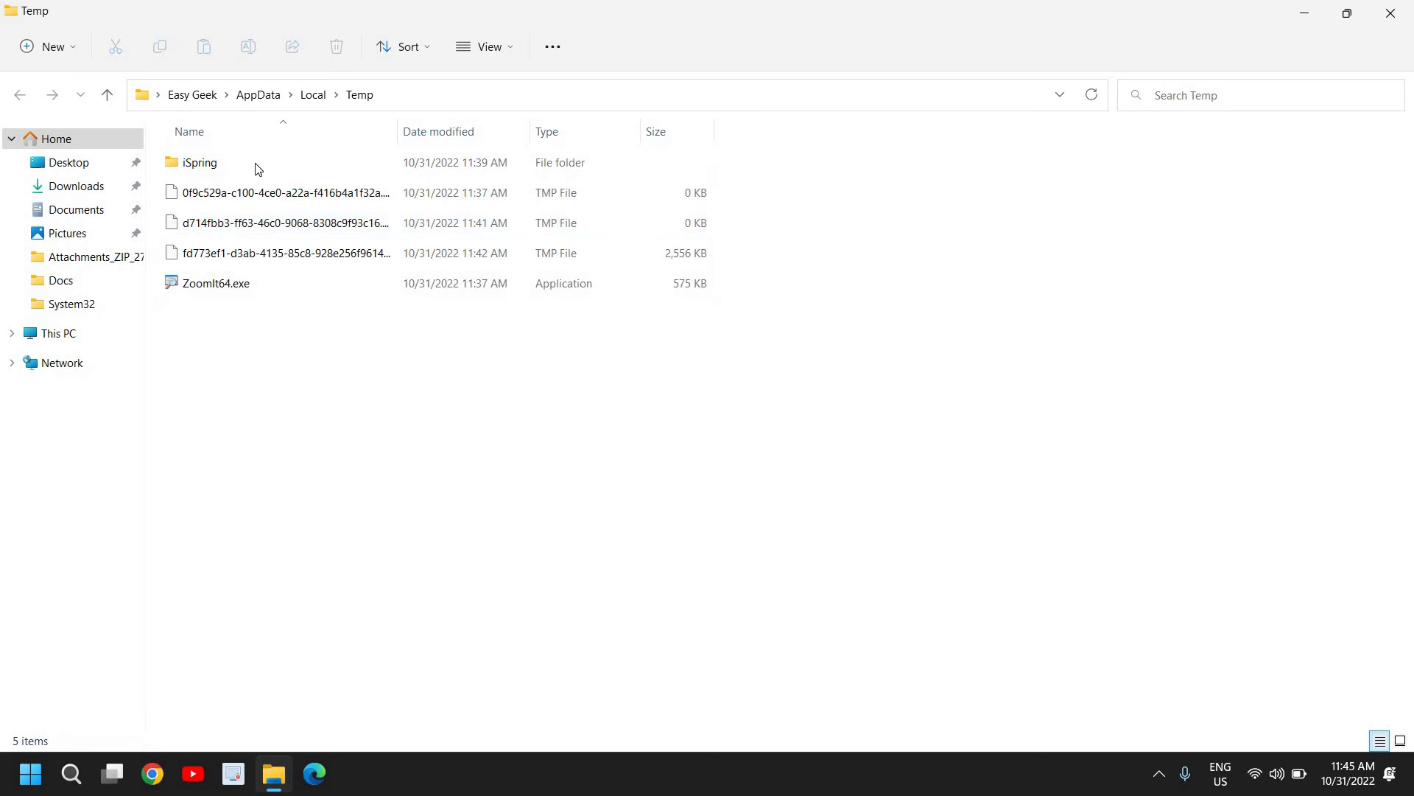
left_click(1389, 15)
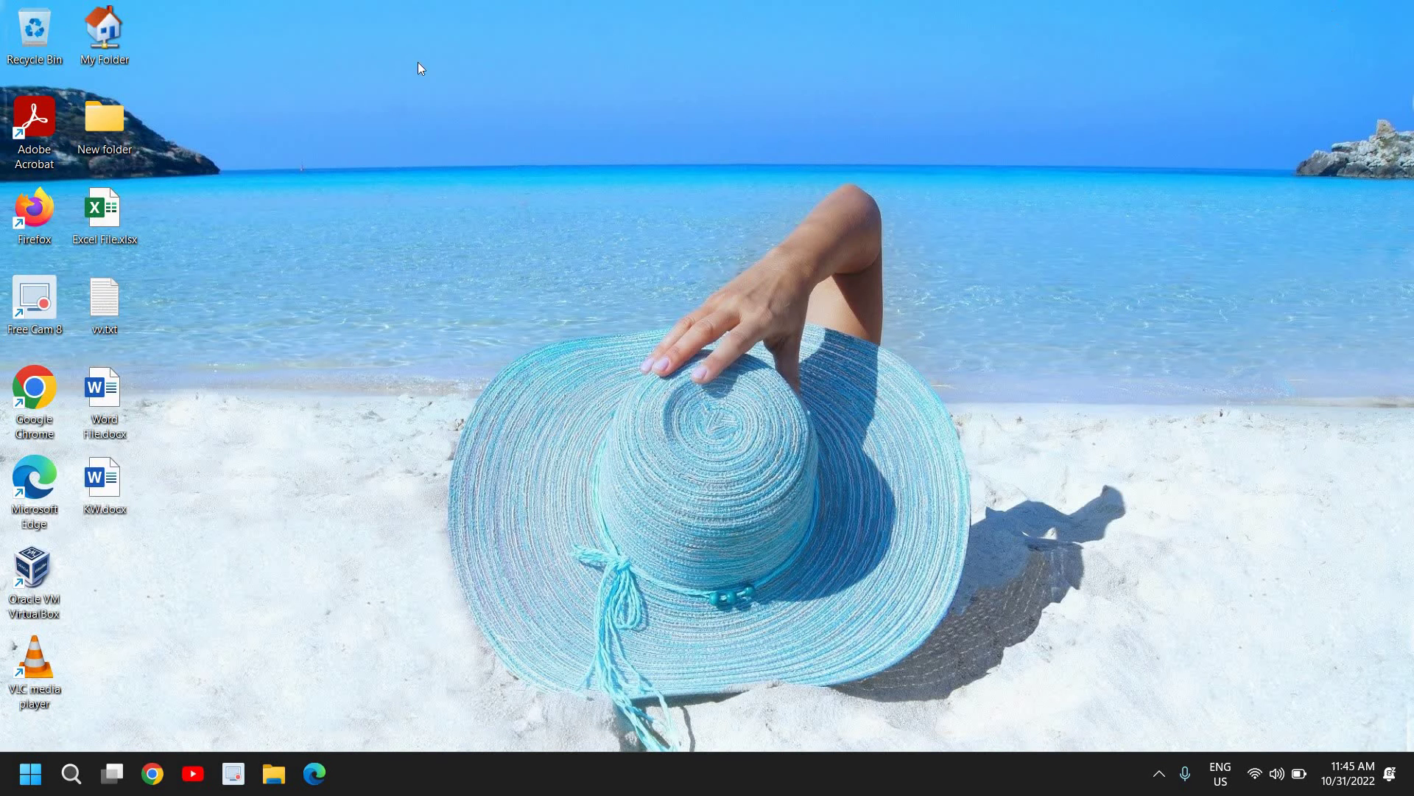
right_click(41, 785)
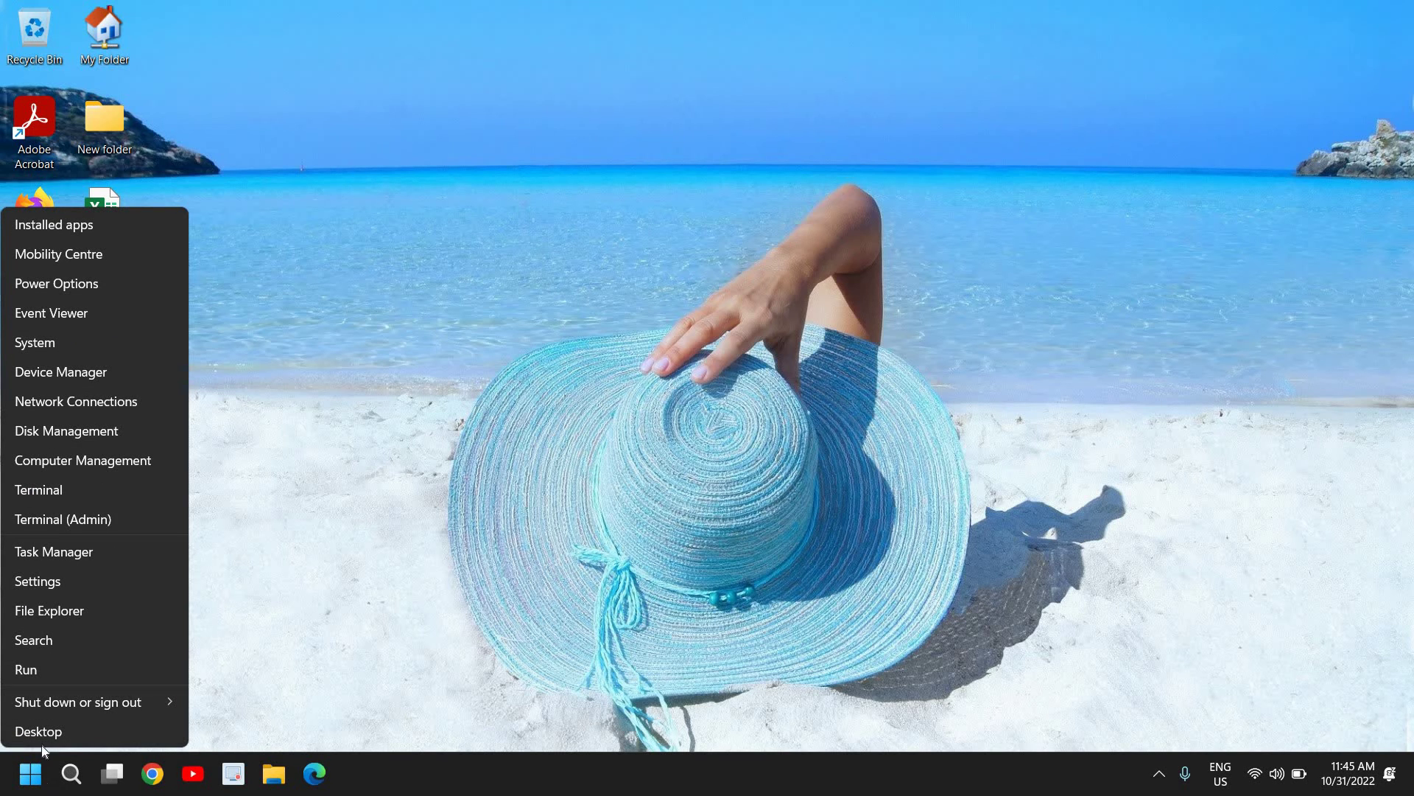
left_click(50, 579)
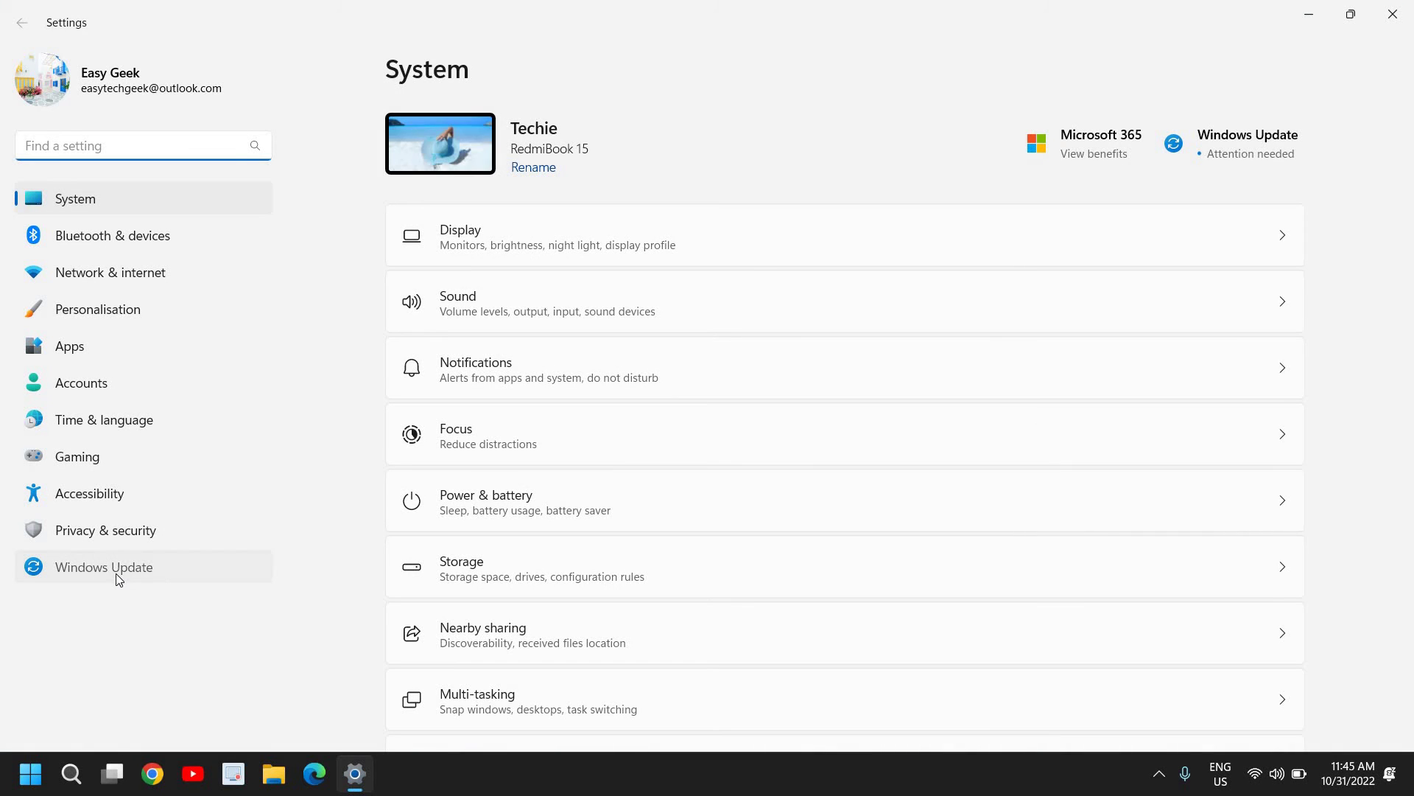
left_click(115, 574)
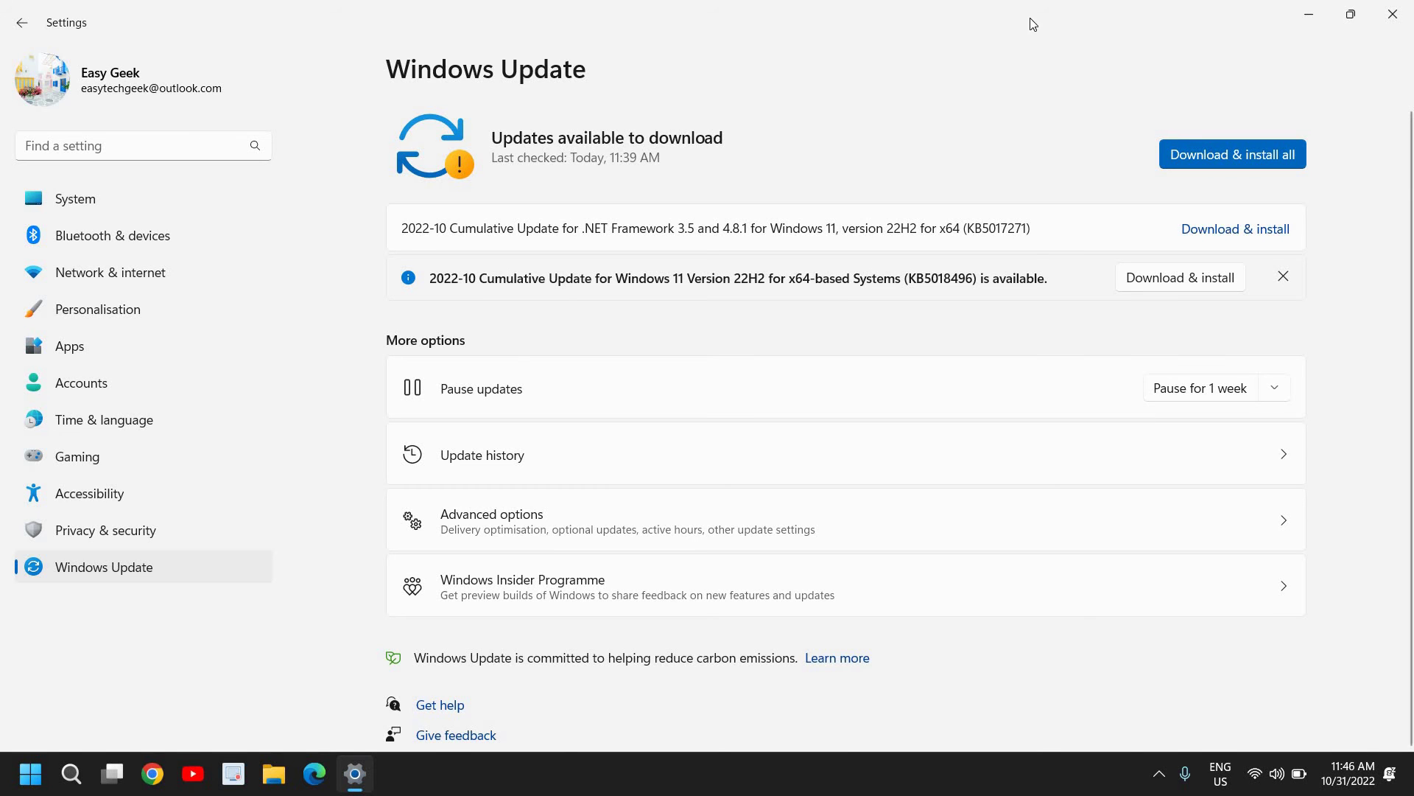
left_click(1393, 16)
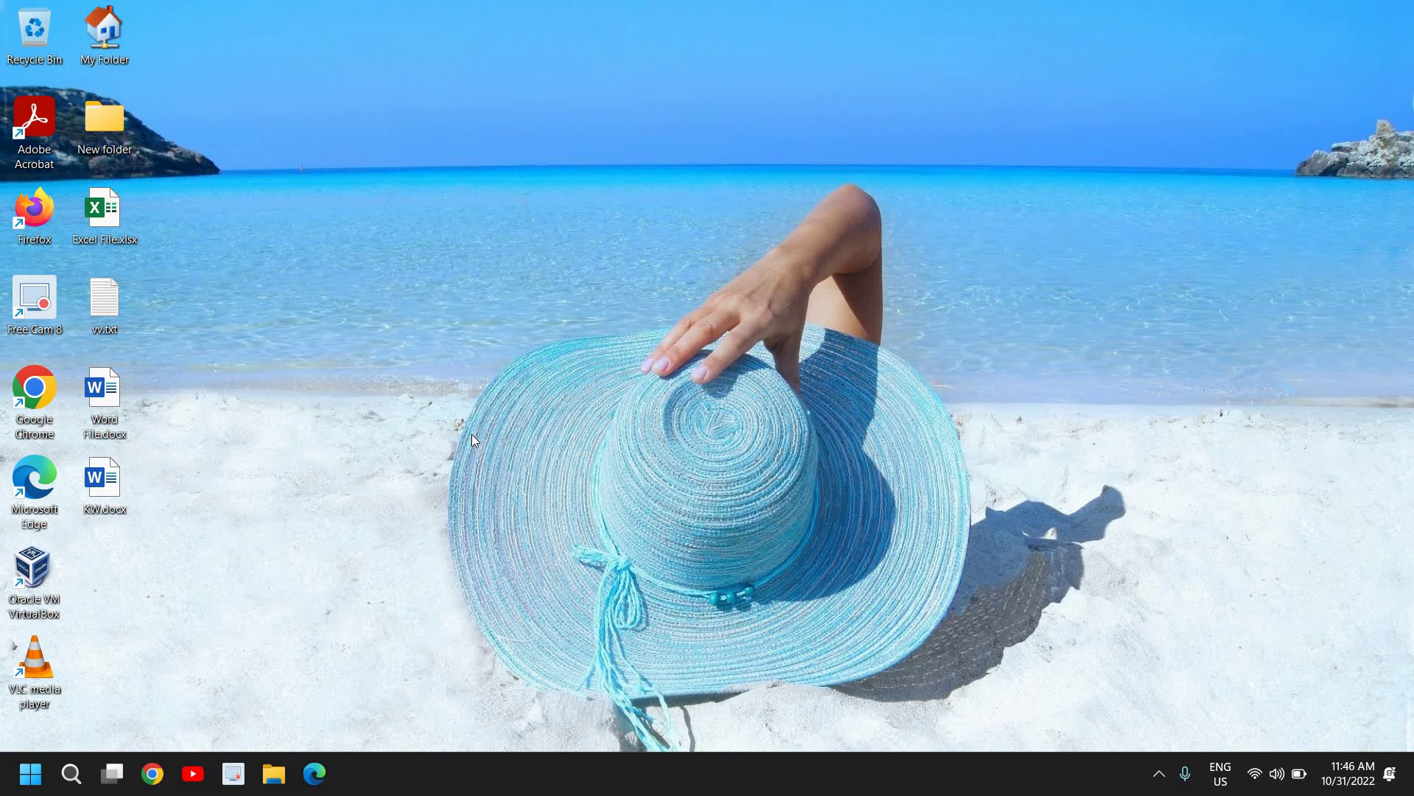
right_click(22, 782)
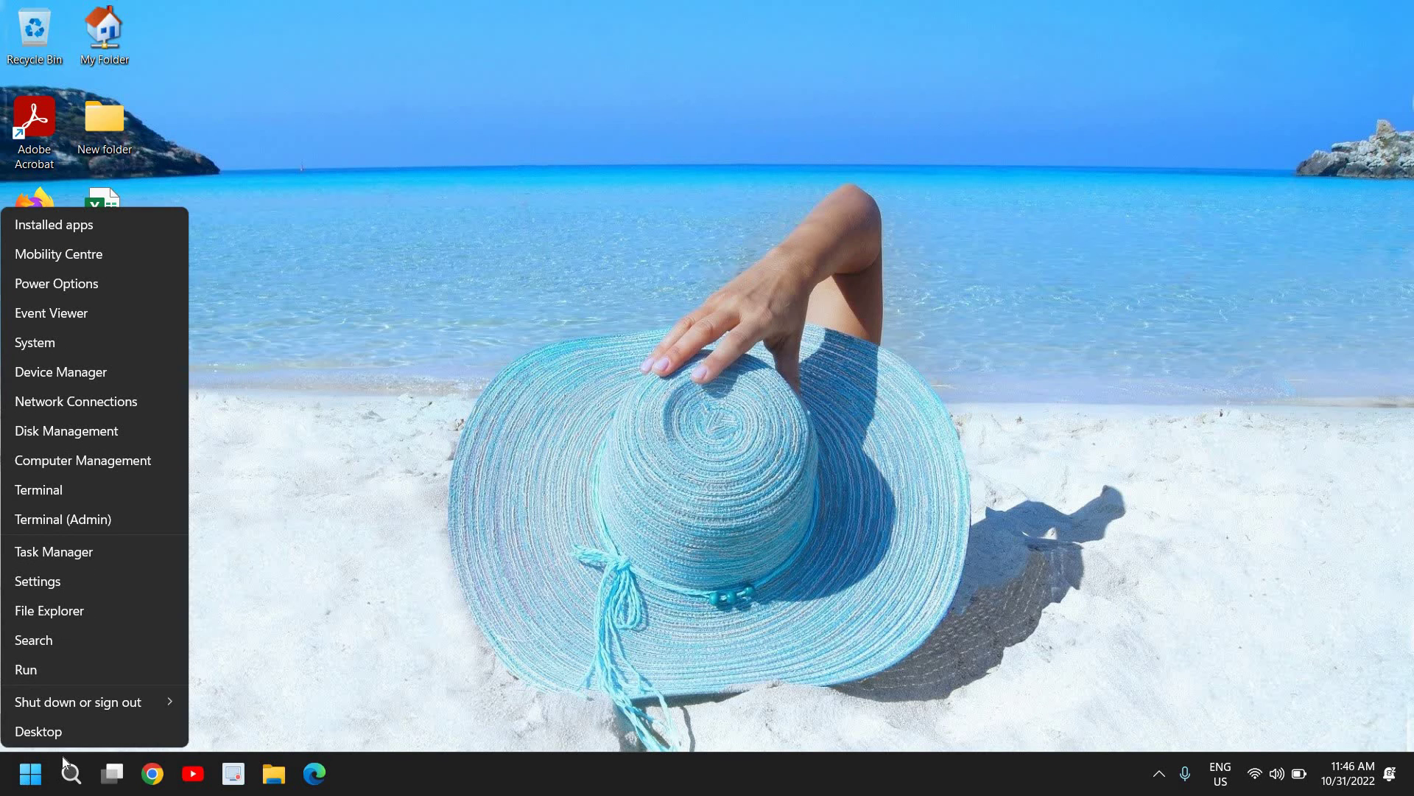
left_click(72, 551)
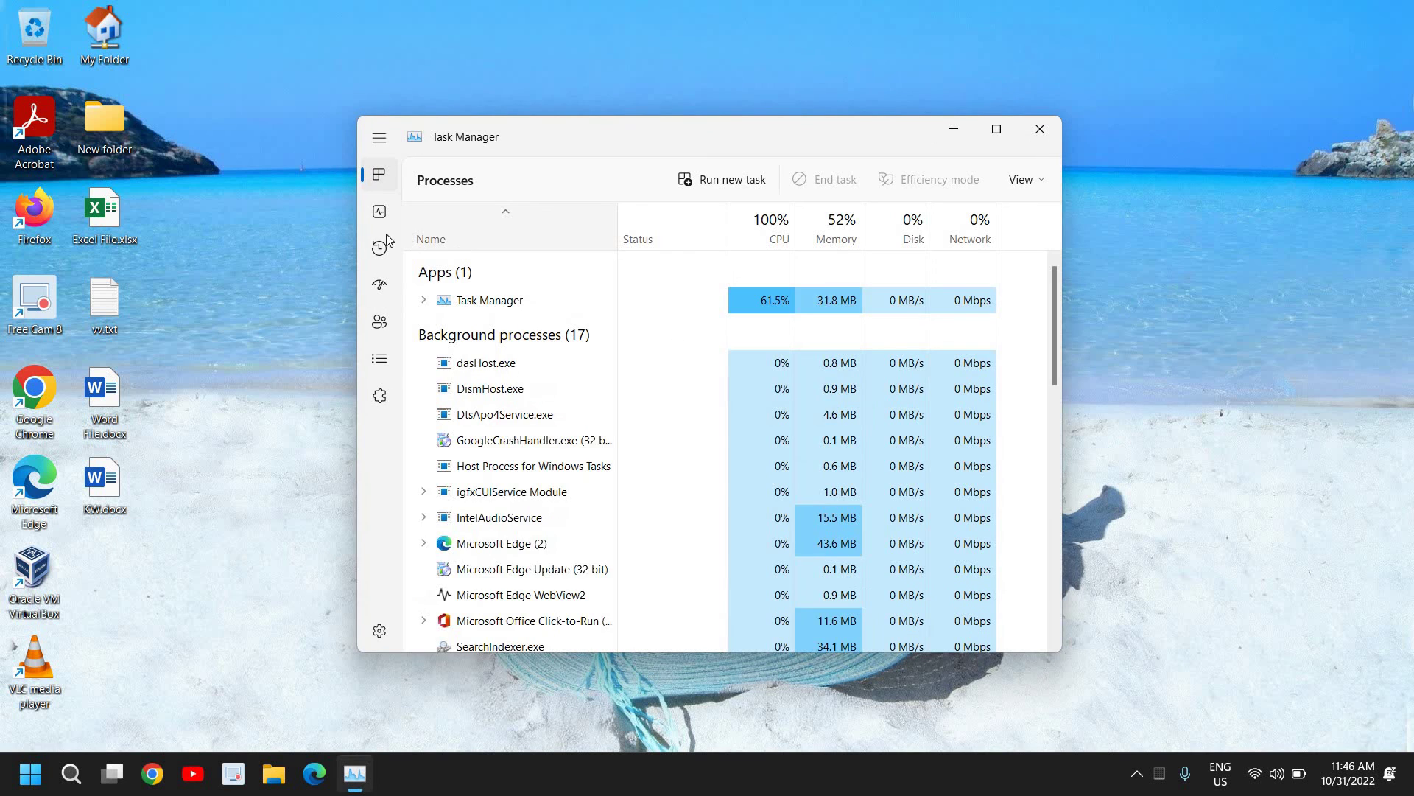
left_click(387, 293)
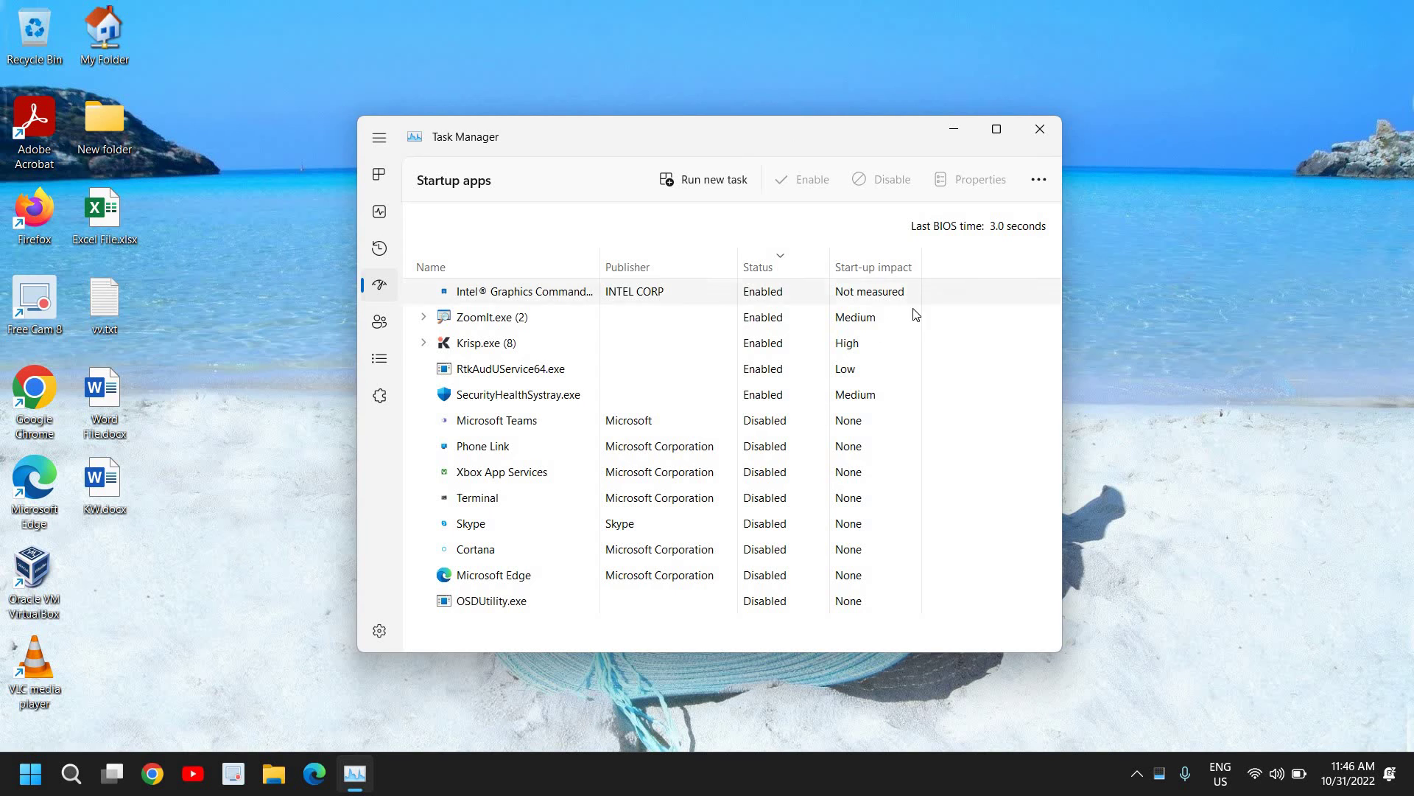
left_click(507, 298)
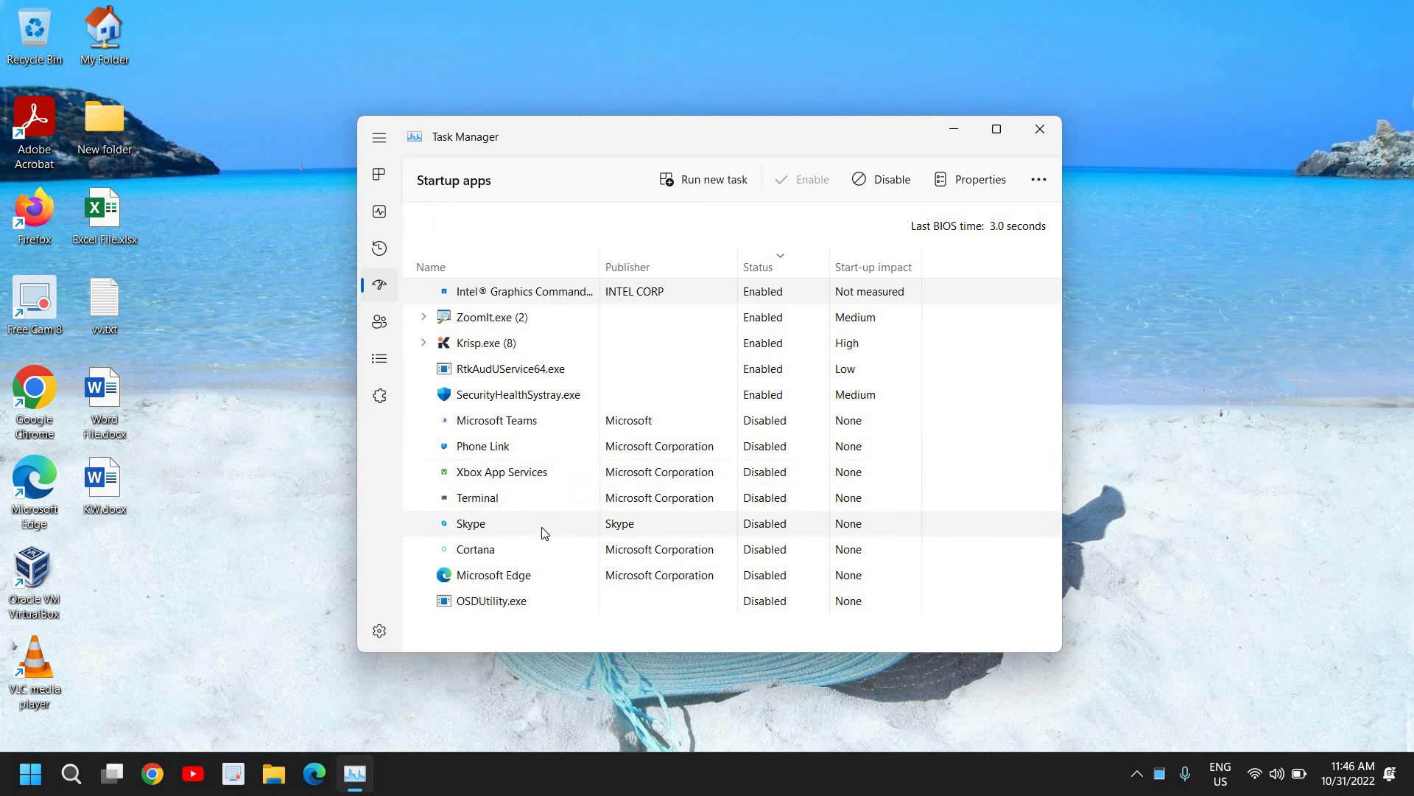
left_click(475, 552)
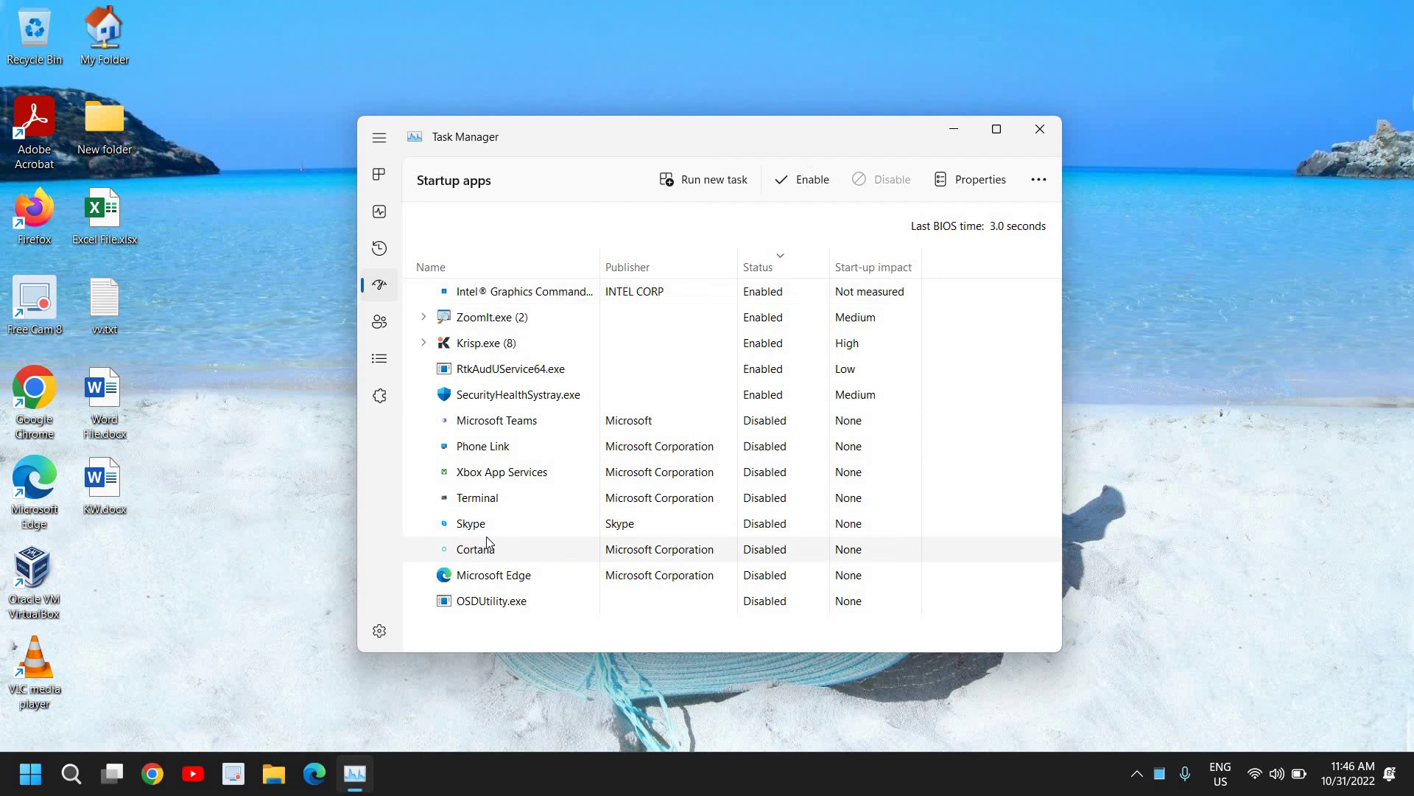
right_click(773, 550)
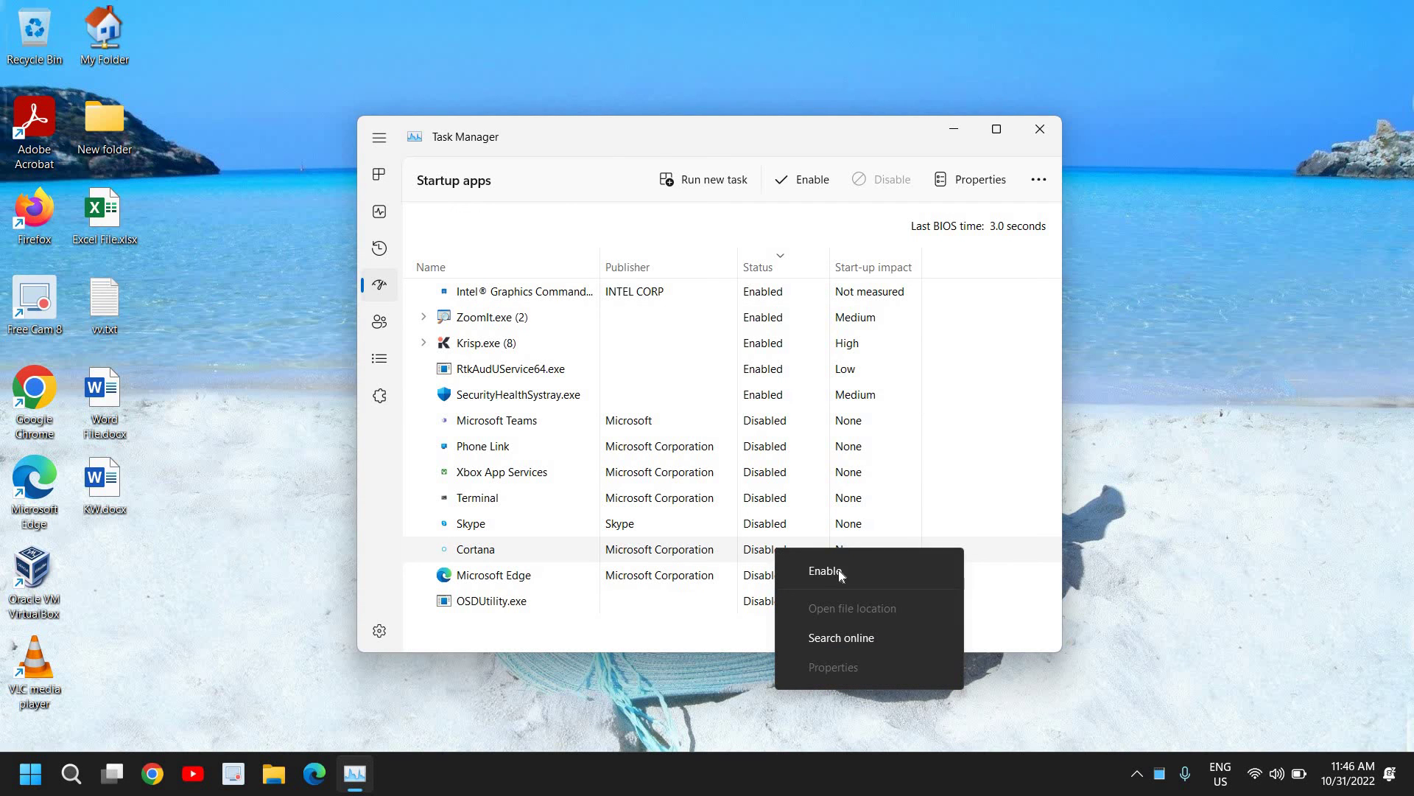
right_click(781, 370)
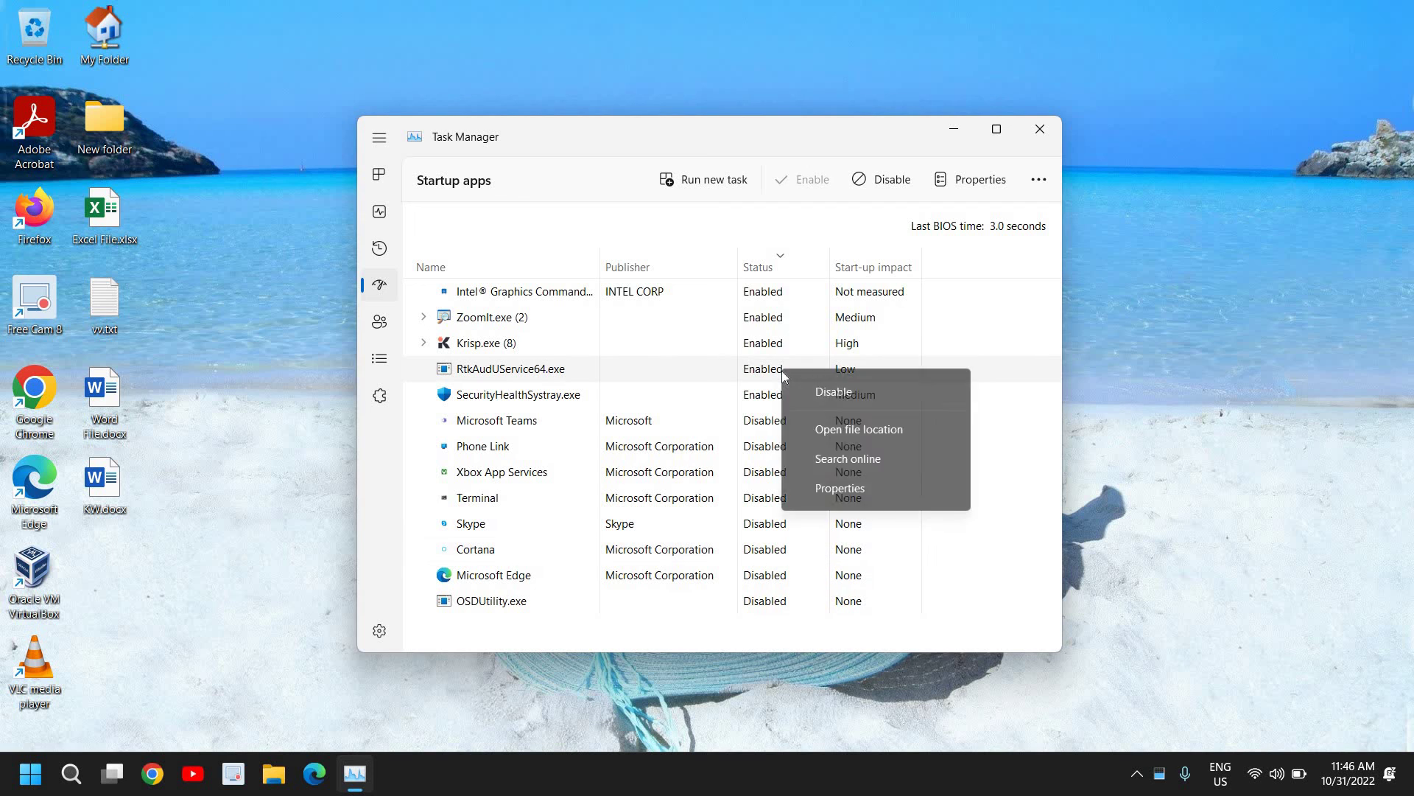
left_click(553, 428)
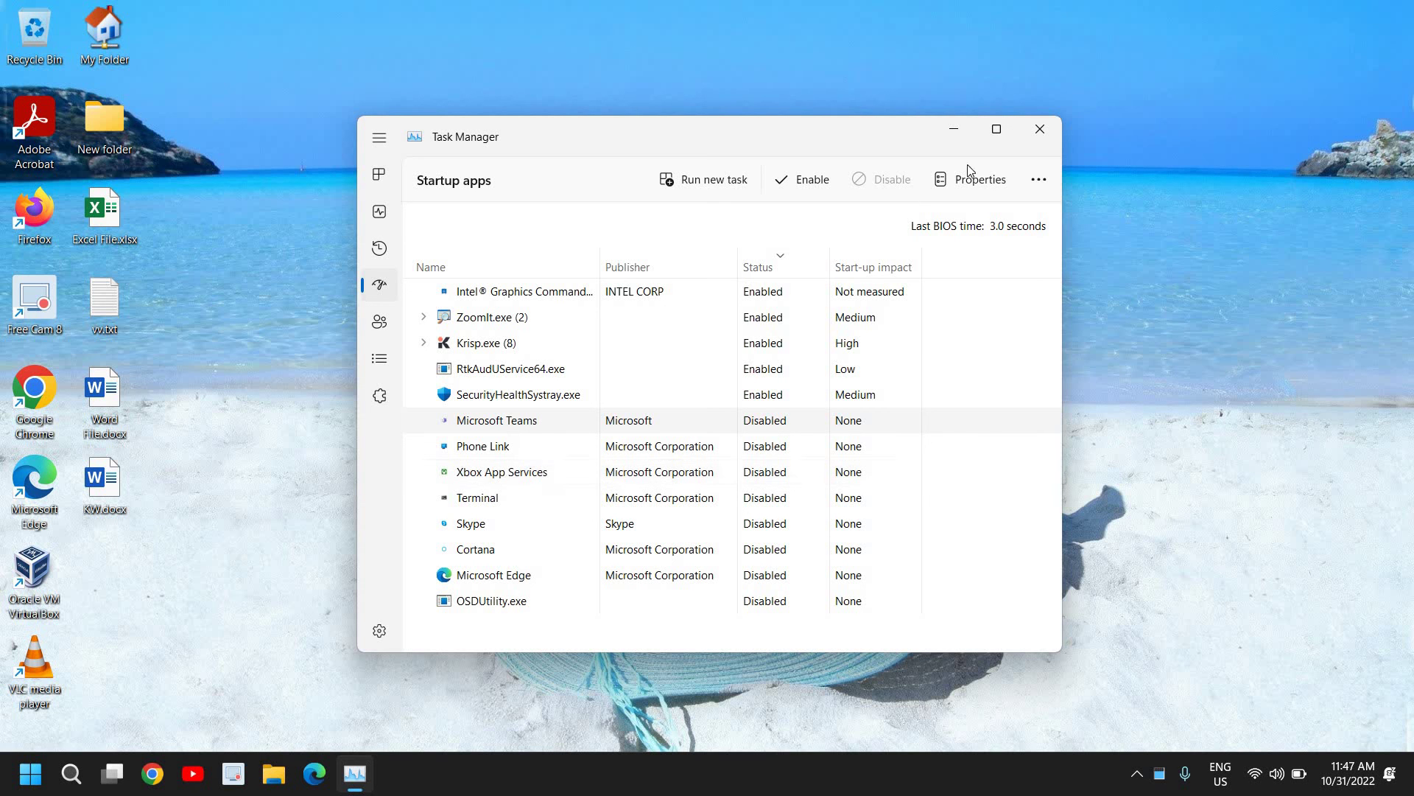
left_click(1039, 129)
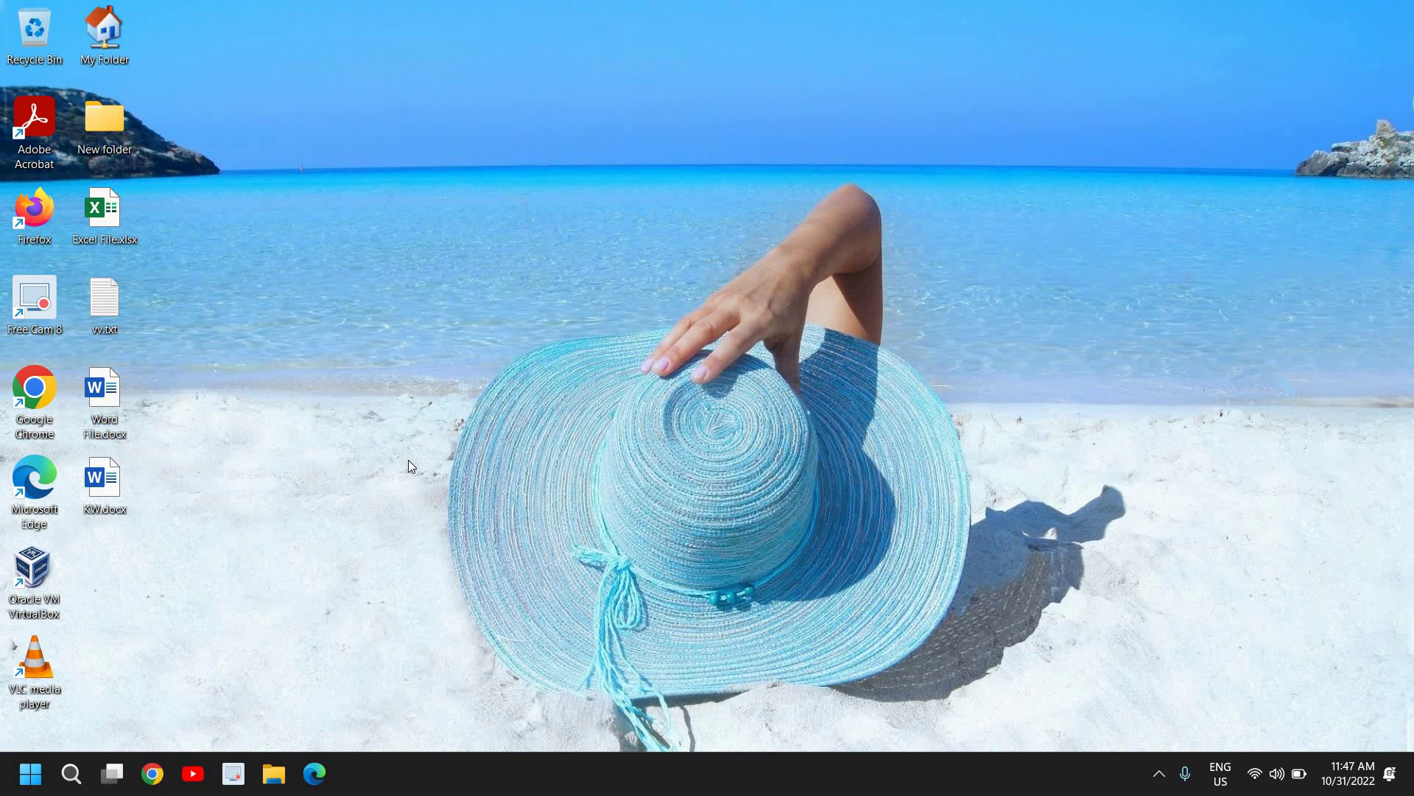